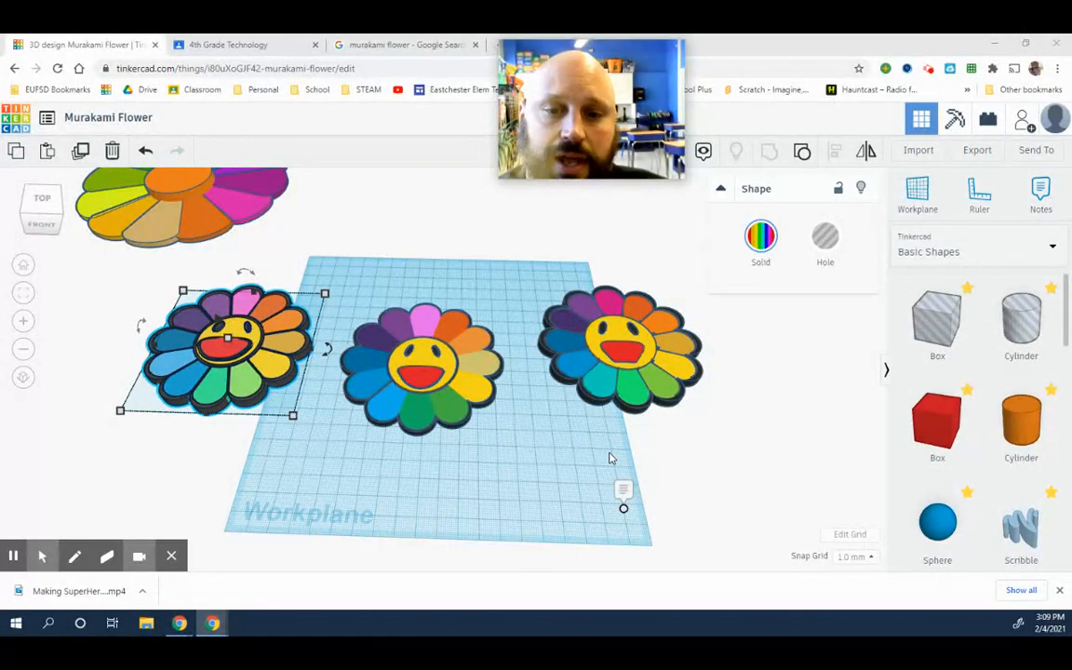
- Move the left smiling flower about 32 mm back and 16 mm sideways, clear of the workplane
right_drag(549, 437, 605, 481)
scroll(547, 416, down, 3)
scroll(559, 471, up, 5)
scroll(577, 480, up, 3)
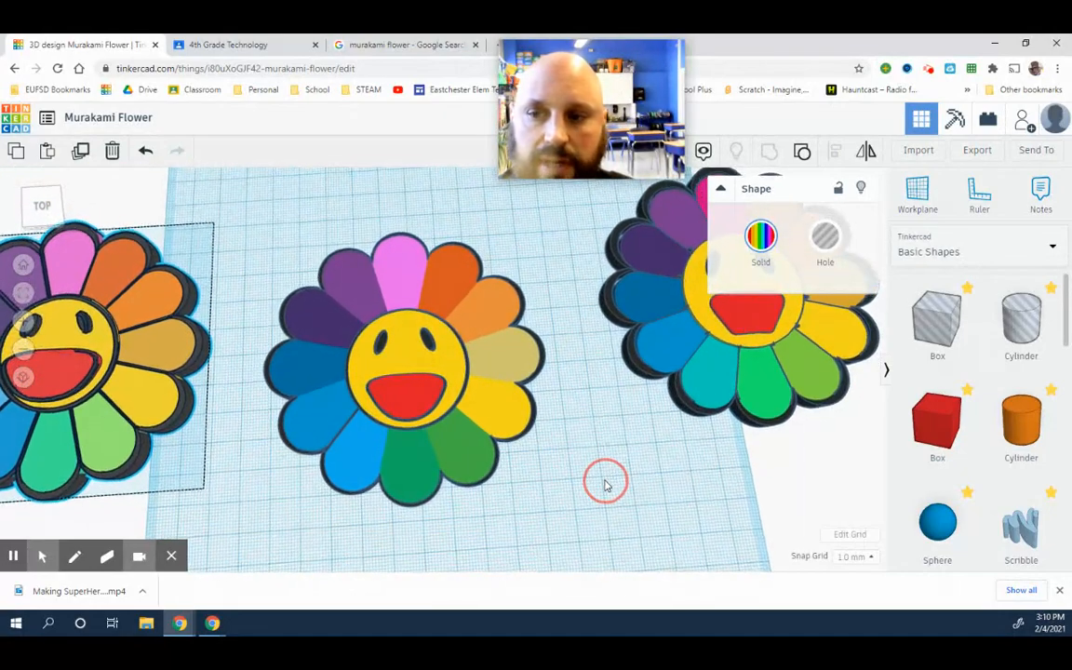
right_drag(139, 333, 137, 319)
drag(137, 323, 149, 340)
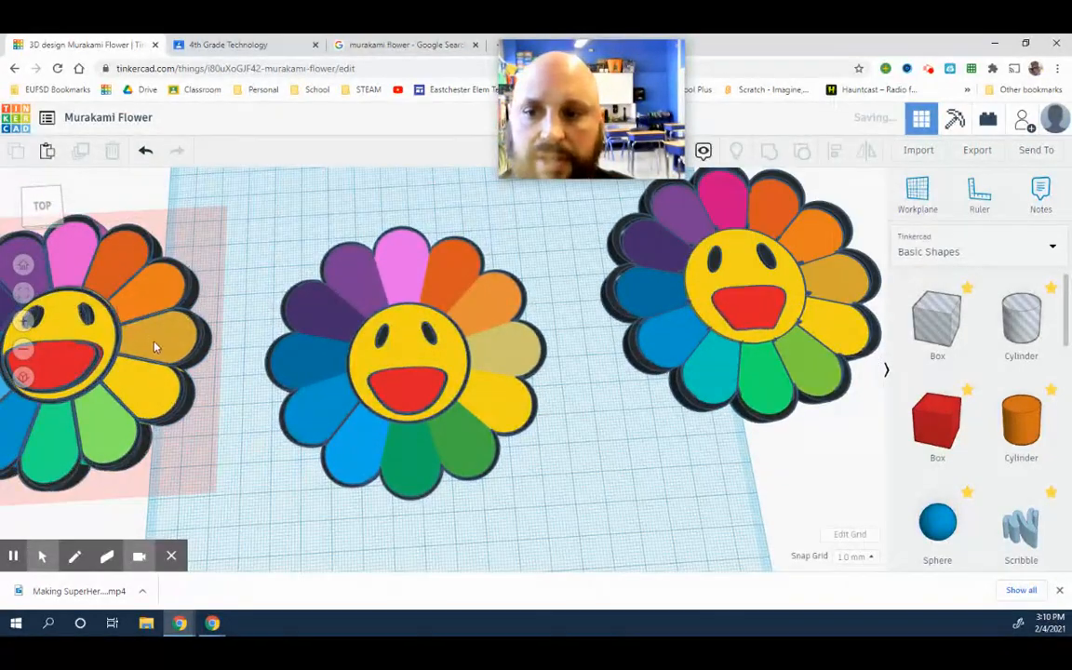
drag(173, 404, 126, 309)
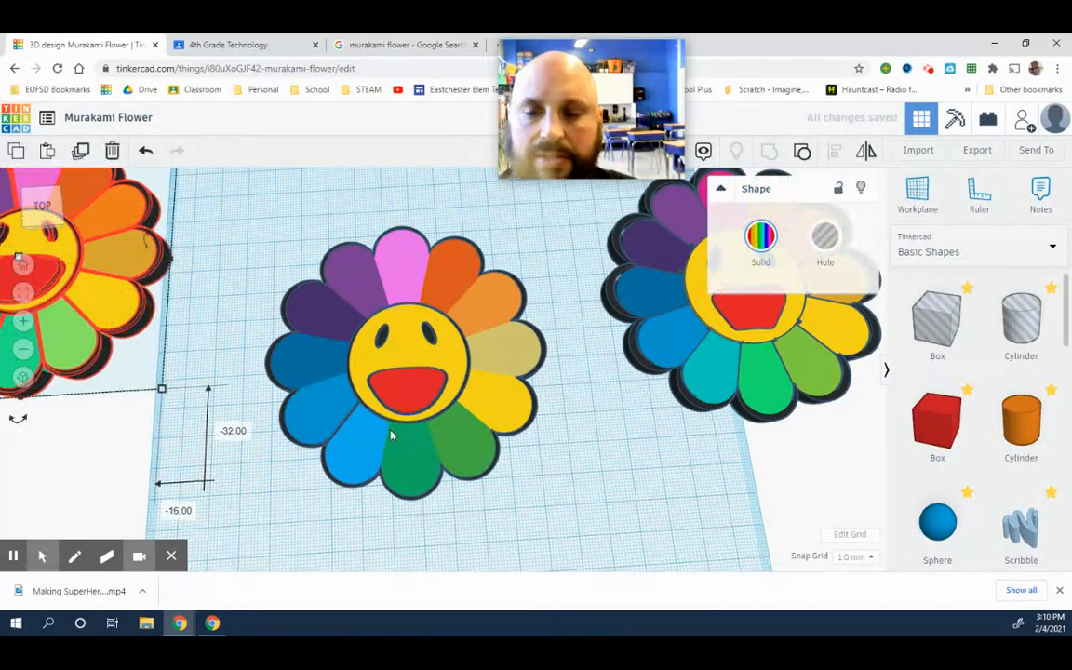
- Move the centre and right smiling flowers off the workplane, beyond its back edge
drag(372, 410, 350, 343)
drag(787, 390, 722, 416)
right_drag(687, 500, 666, 461)
drag(731, 438, 697, 248)
click(569, 406)
drag(401, 302, 396, 204)
- Switch to the Google image results and examine the Murakami flower references
right_drag(386, 395, 397, 397)
click(354, 43)
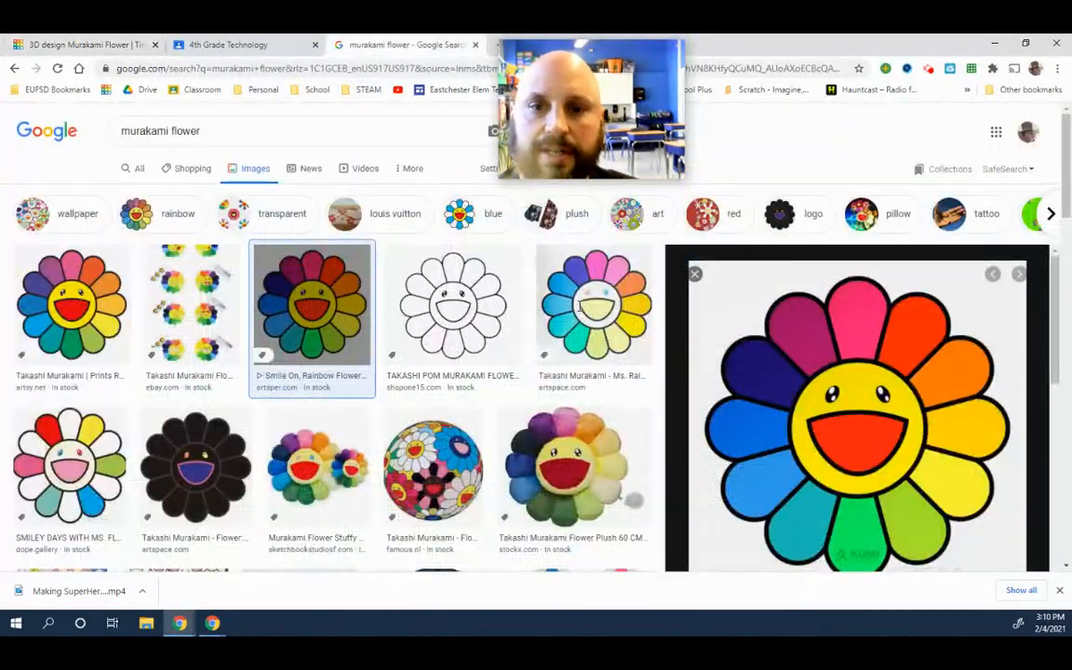
scroll(614, 340, down, 1)
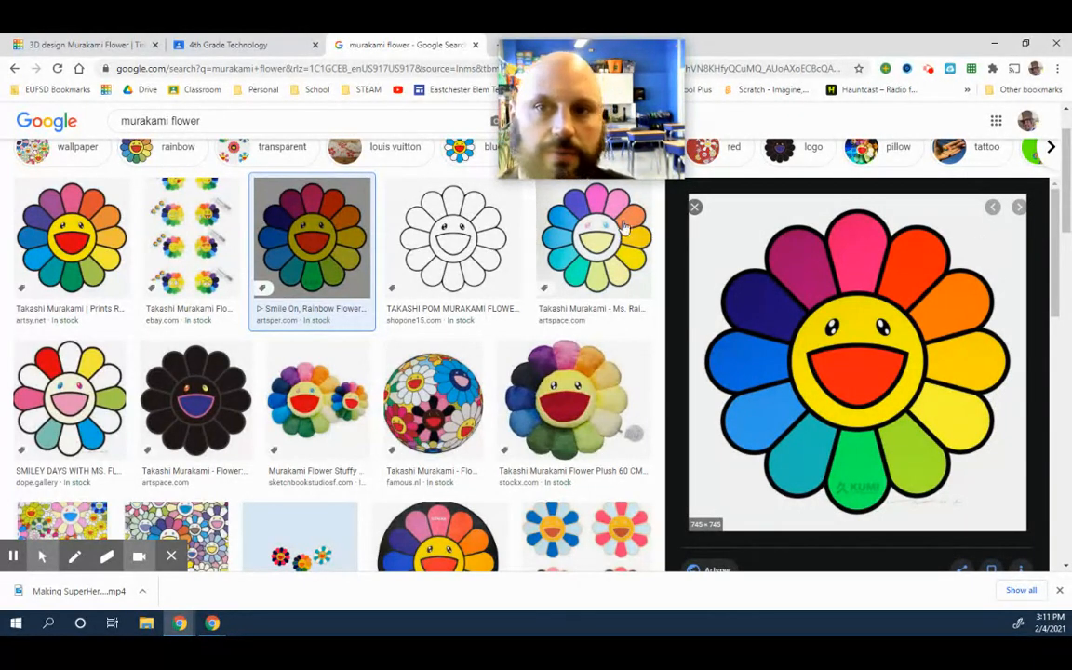
- Return to the Tinkercad design and place a red box on the cleared workplane
click(140, 46)
drag(429, 251, 524, 212)
drag(946, 430, 458, 378)
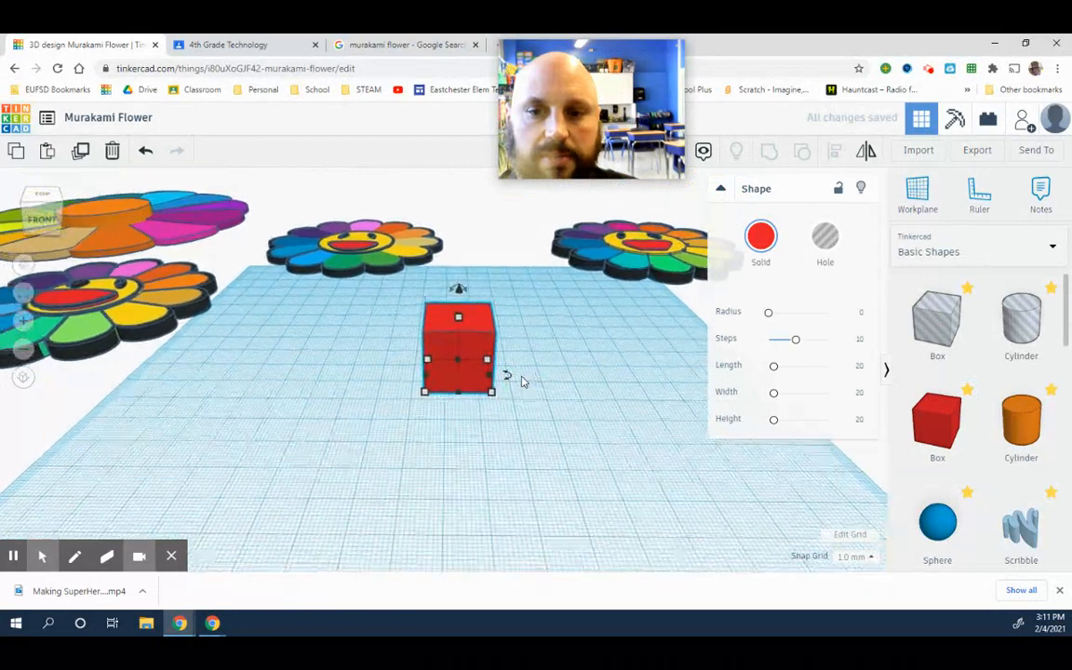
- Resize the red box into a thin bar 1 mm wide, 100 mm long and 5 mm high
scroll(539, 383, up, 3)
click(458, 442)
text(1)
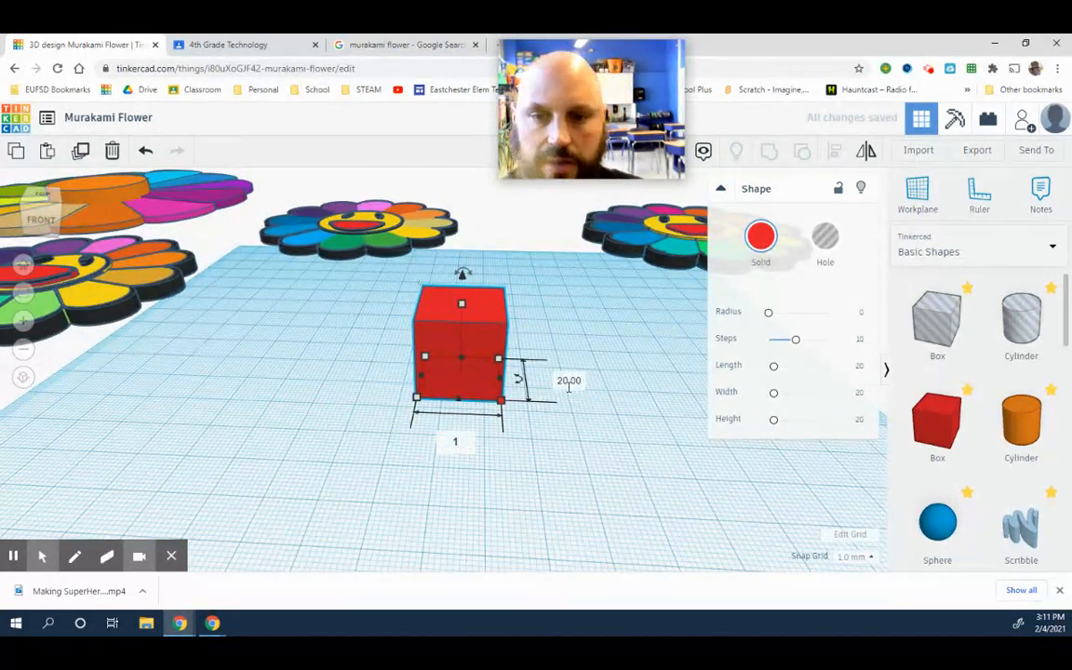
click(568, 381)
text(1)
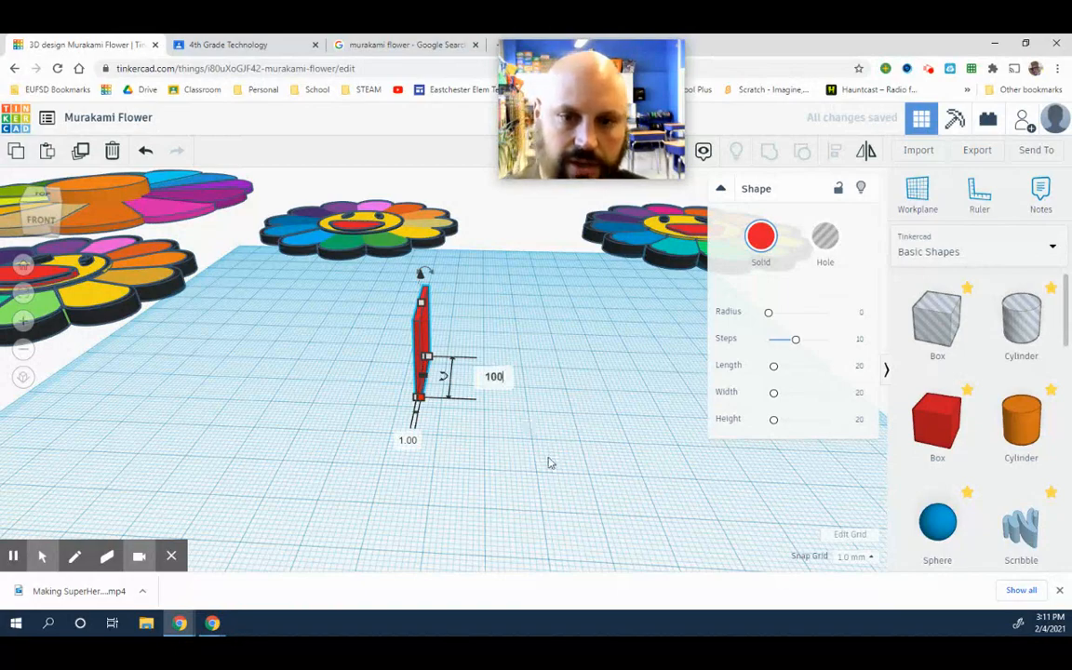
key(Return)
click(396, 401)
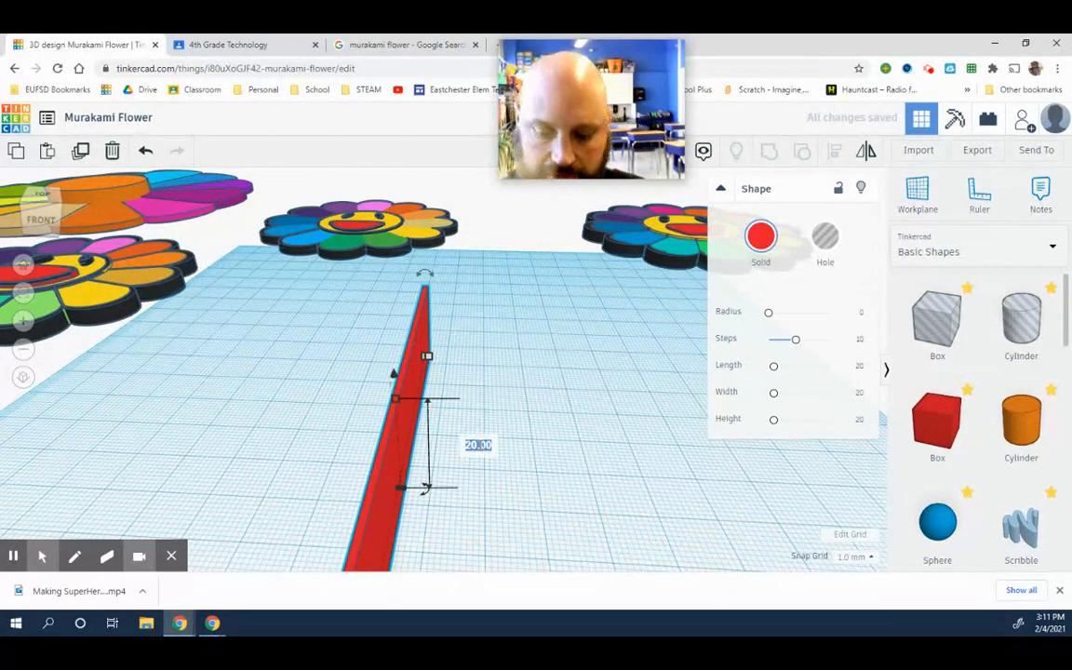
key(Return)
click(546, 498)
- Move the thin red bar away from the workplane's front edge toward its centre
right_drag(548, 500, 445, 453)
scroll(550, 471, down, 1)
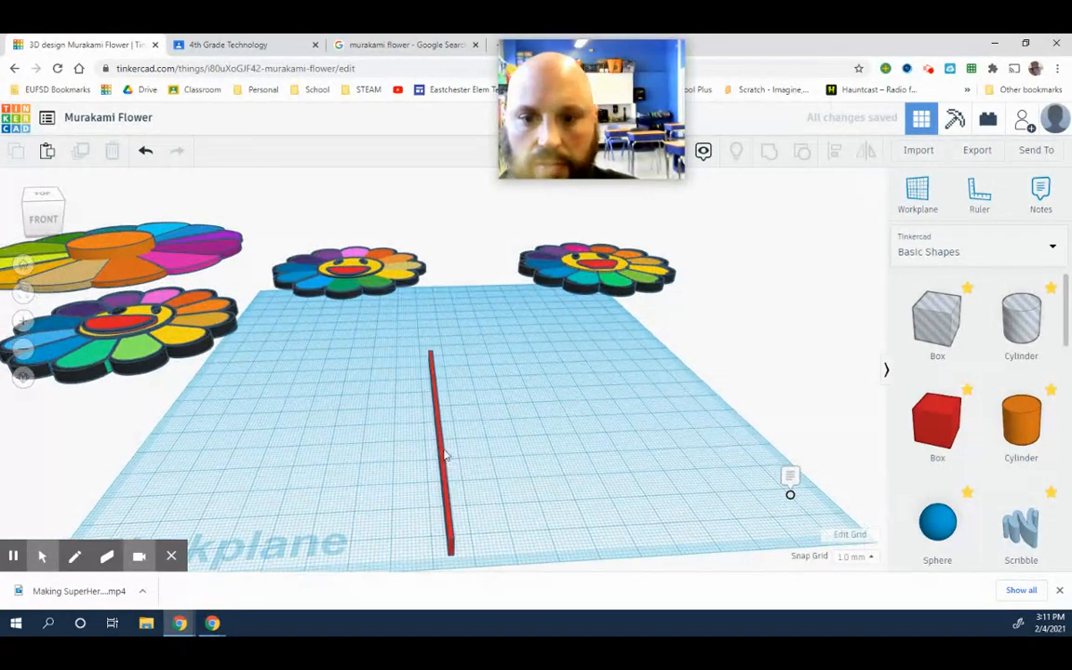
click(439, 405)
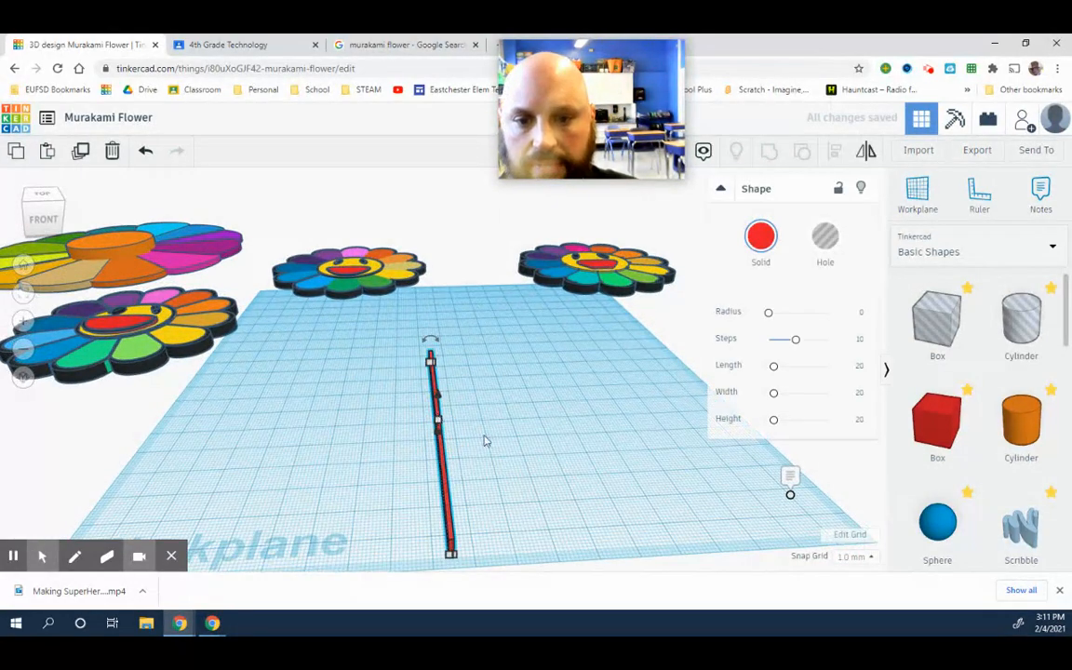
click(454, 463)
click(441, 438)
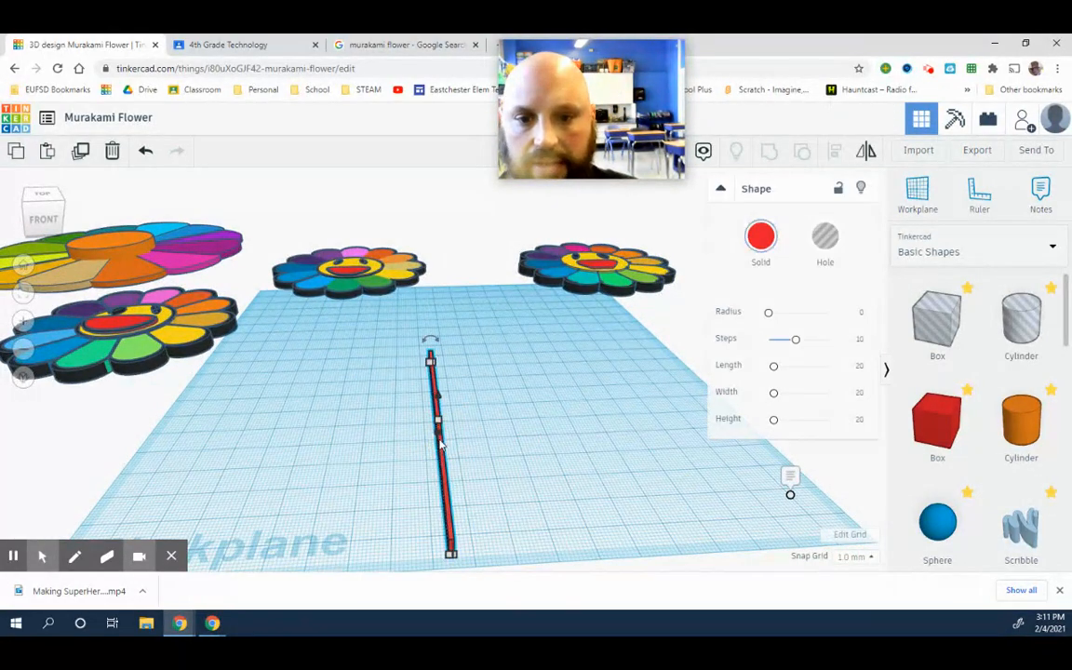
drag(443, 457, 440, 418)
- Examine the thin bar's width, length and height from several viewing angles
right_drag(490, 435, 409, 479)
scroll(456, 439, up, 3)
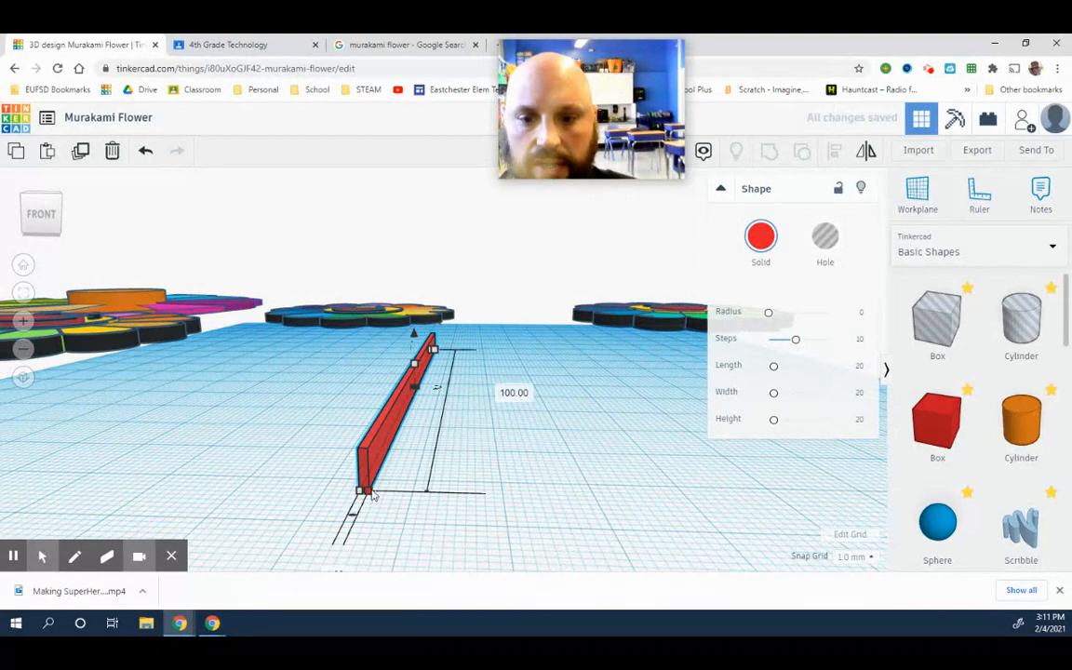
scroll(404, 503, down, 2)
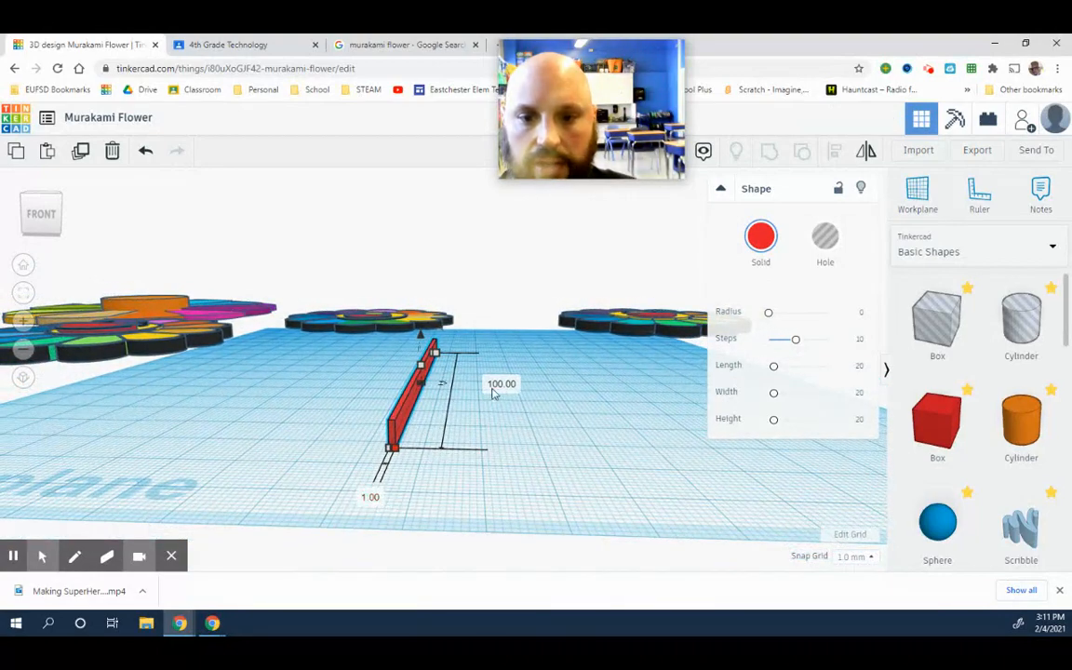
right_drag(514, 443, 407, 370)
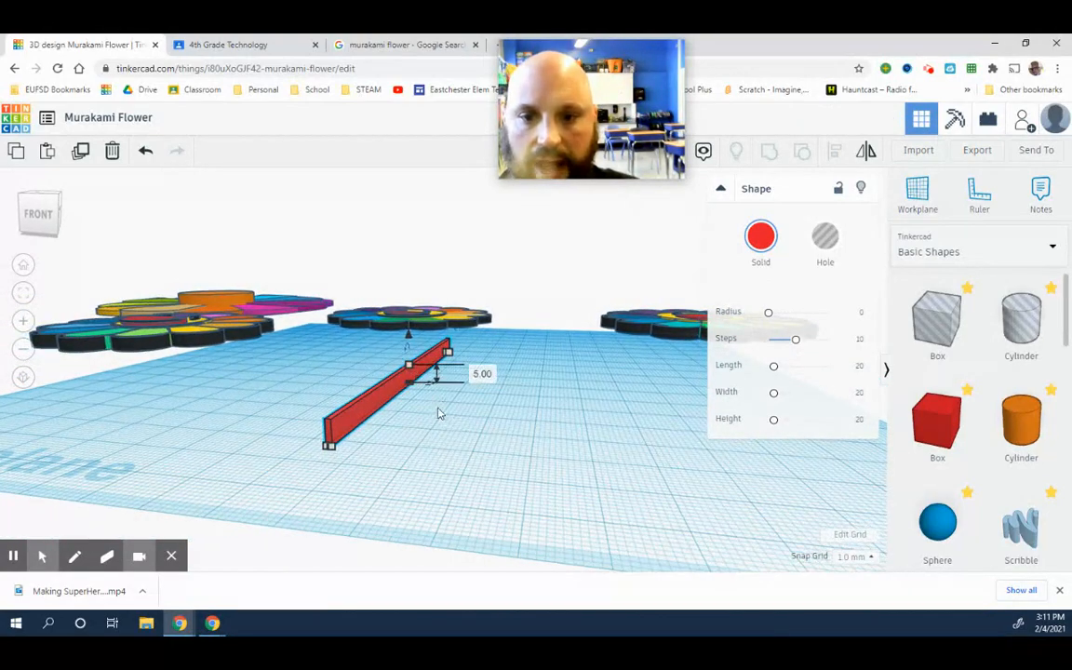
click(433, 457)
mouse_move(437, 431)
right_down()
mouse_move(529, 486)
mouse_move(539, 437)
mouse_move(443, 448)
right_up()
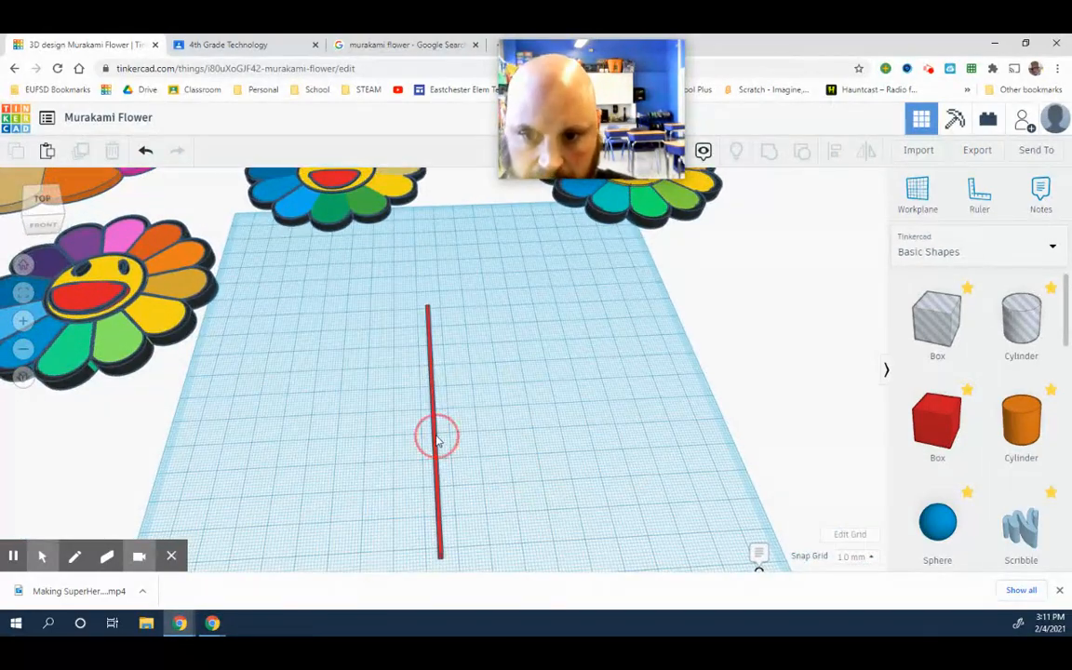
click(438, 442)
scroll(521, 412, down, 3)
scroll(508, 415, up, 3)
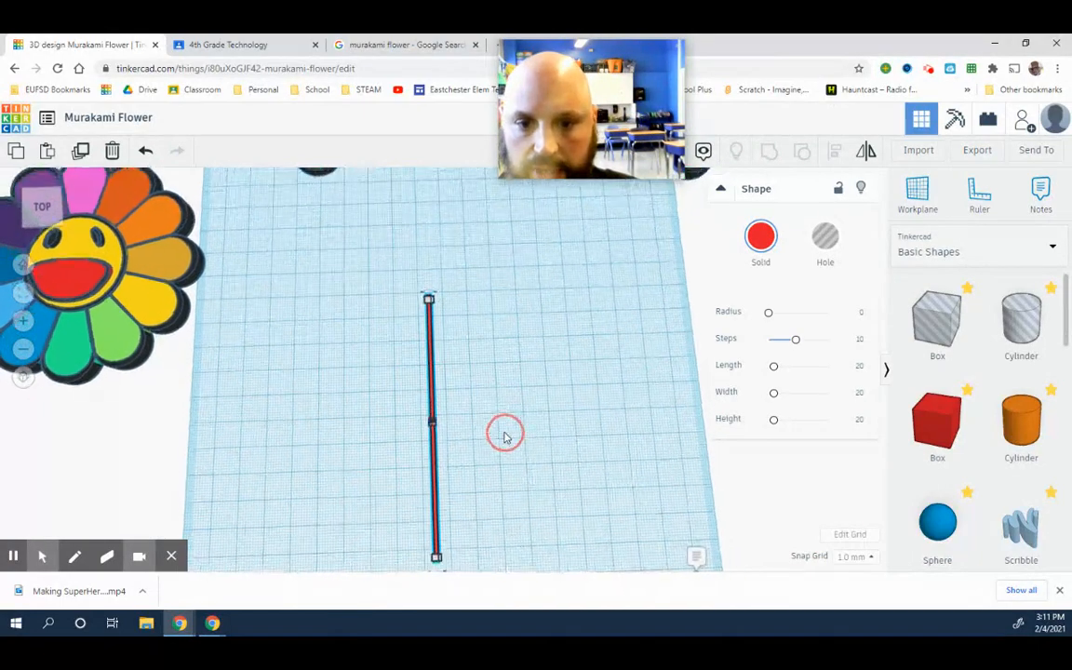
scroll(504, 436, down, 3)
mouse_move(503, 436)
right_down()
mouse_move(505, 386)
mouse_move(510, 433)
mouse_move(498, 423)
right_up()
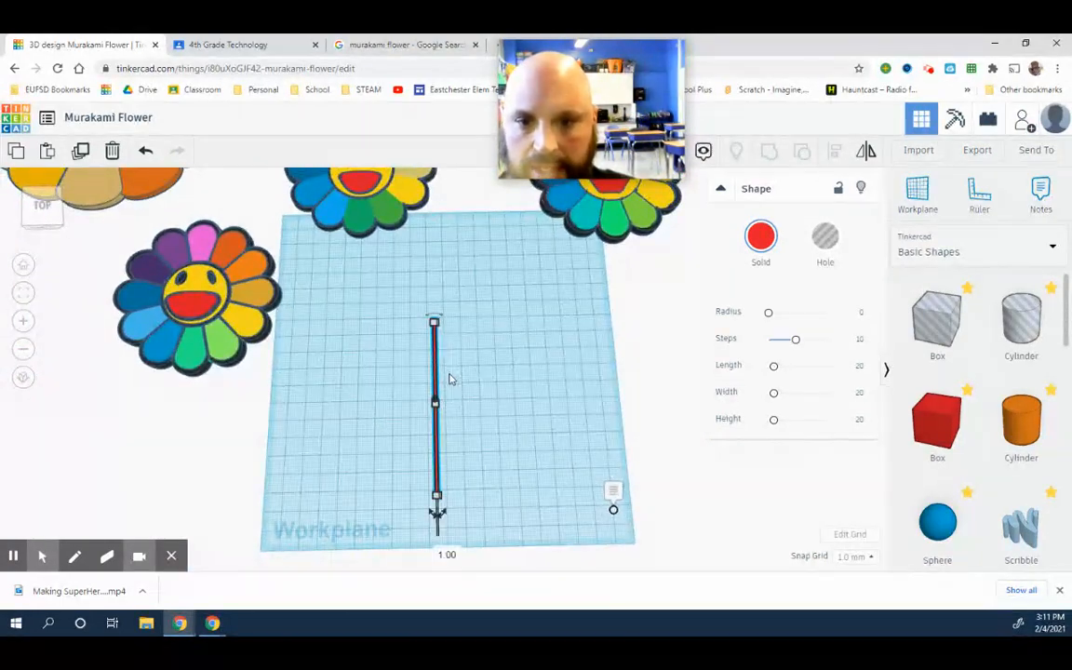
- Shift the thin red bar slightly further toward the back of the workplane
click(491, 413)
click(446, 403)
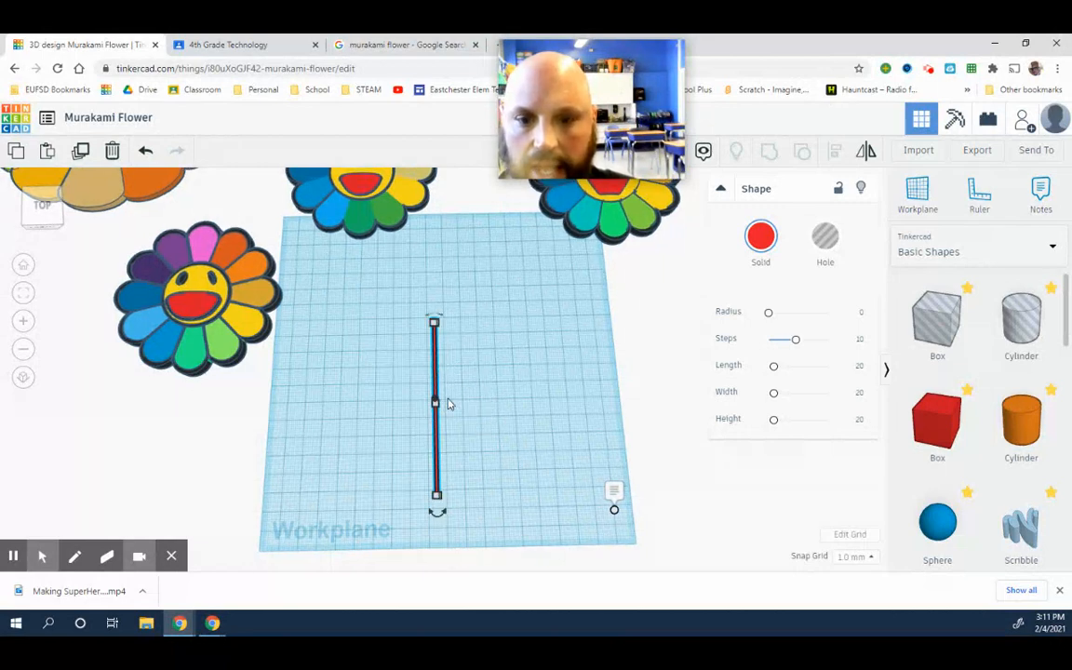
drag(435, 381, 435, 365)
right_drag(477, 374, 479, 388)
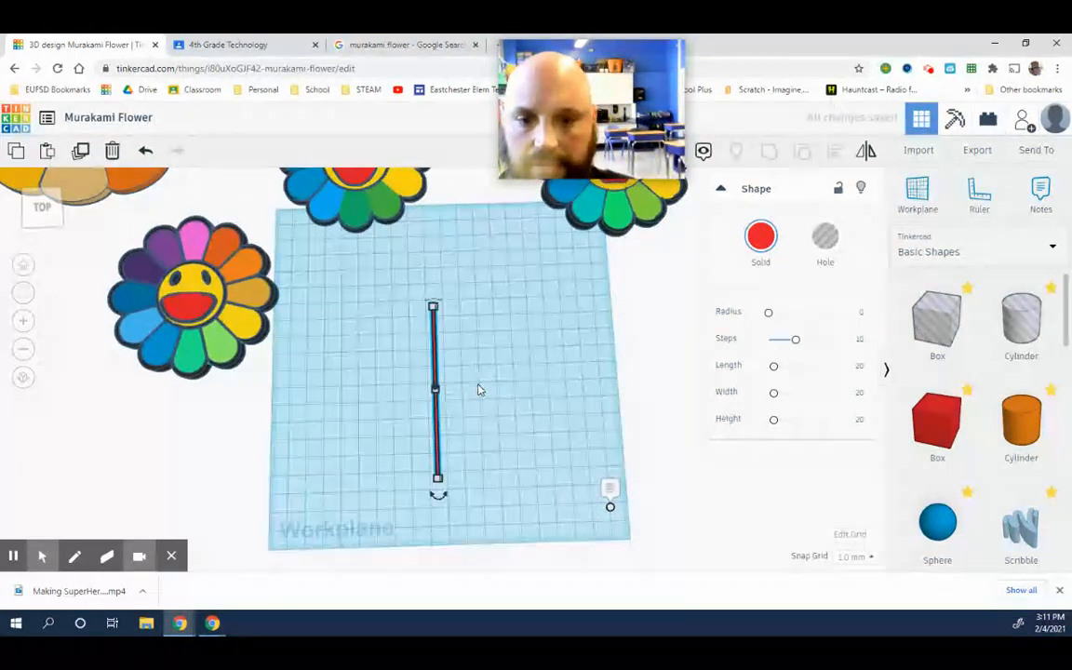
- Duplicate the bar in place with a clockwise rotation of about 30 degrees, repeating the duplication until six crossed bars form a full starburst
click(78, 152)
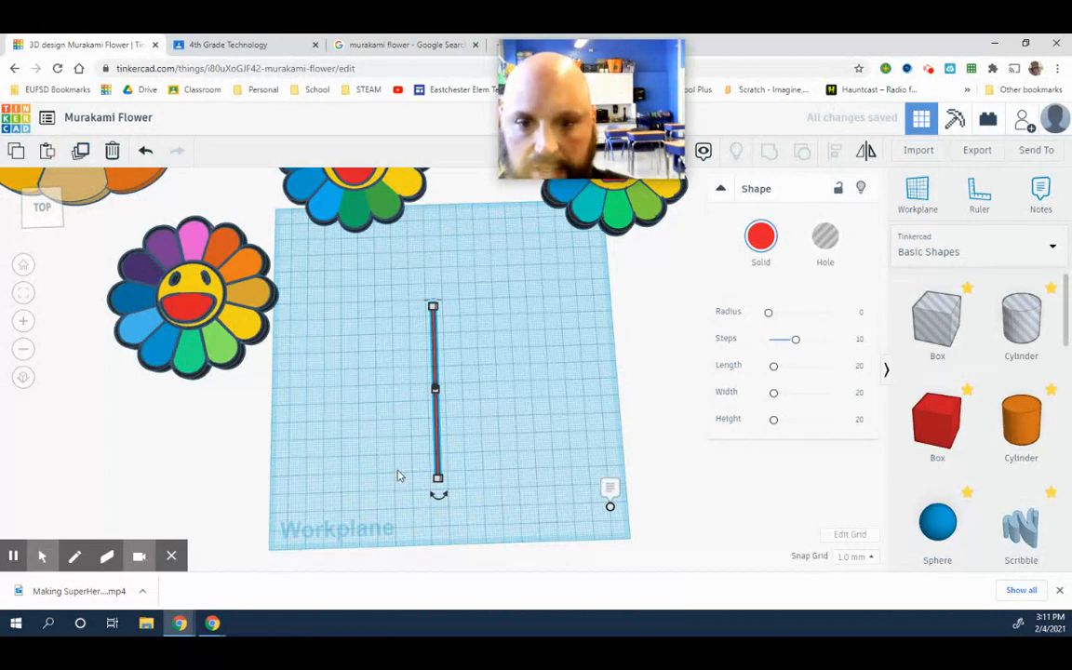
drag(438, 493, 362, 537)
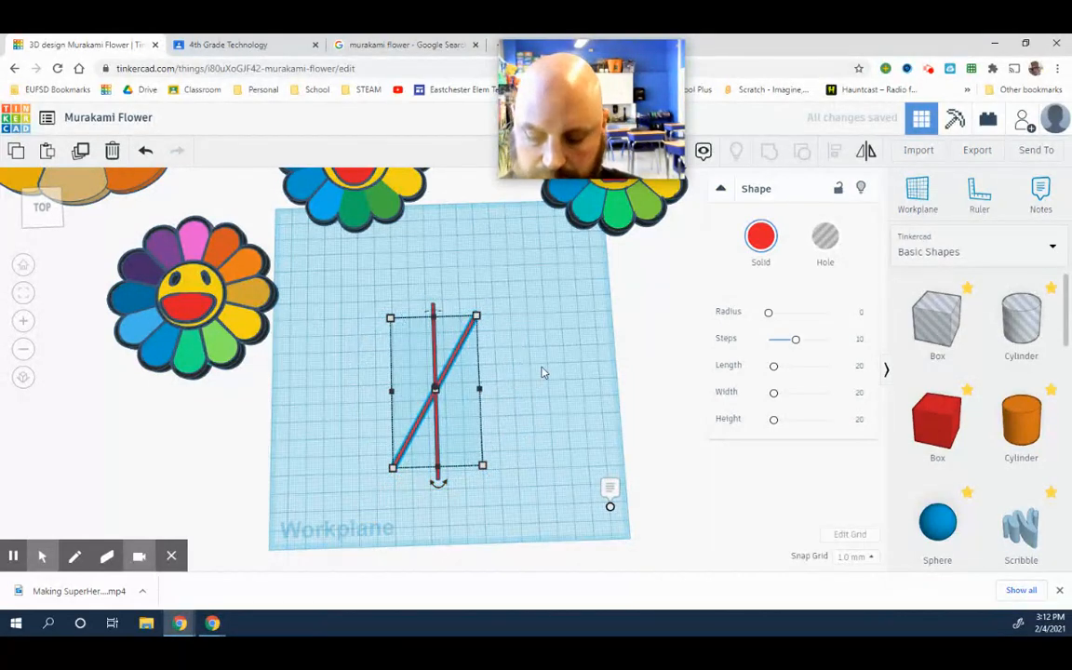
click(80, 151)
click(80, 151)
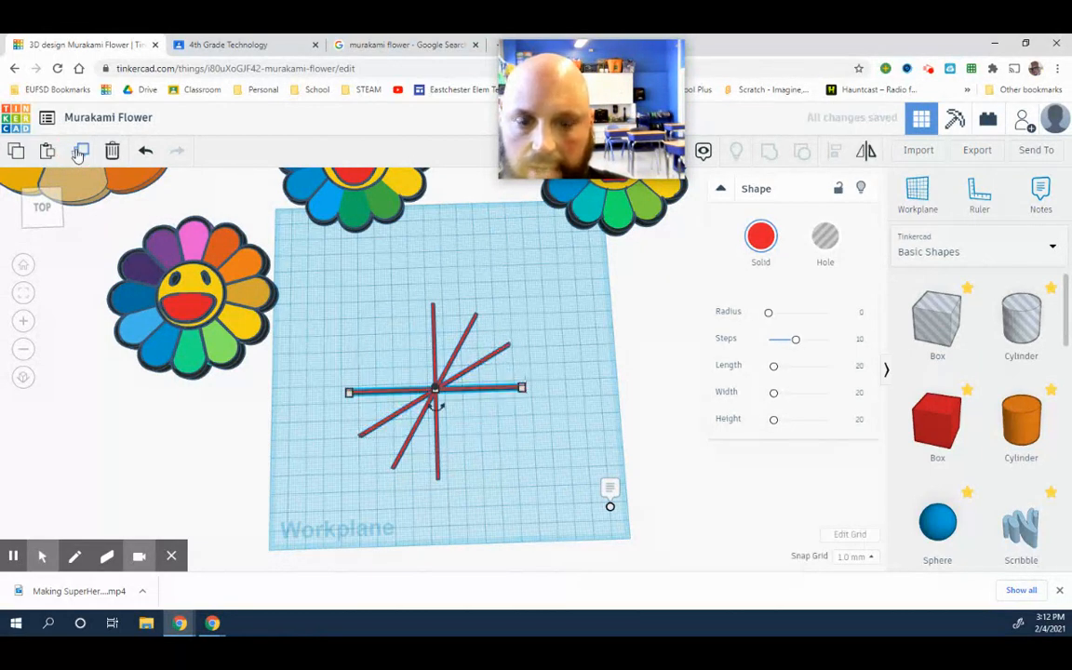
click(80, 151)
click(80, 151)
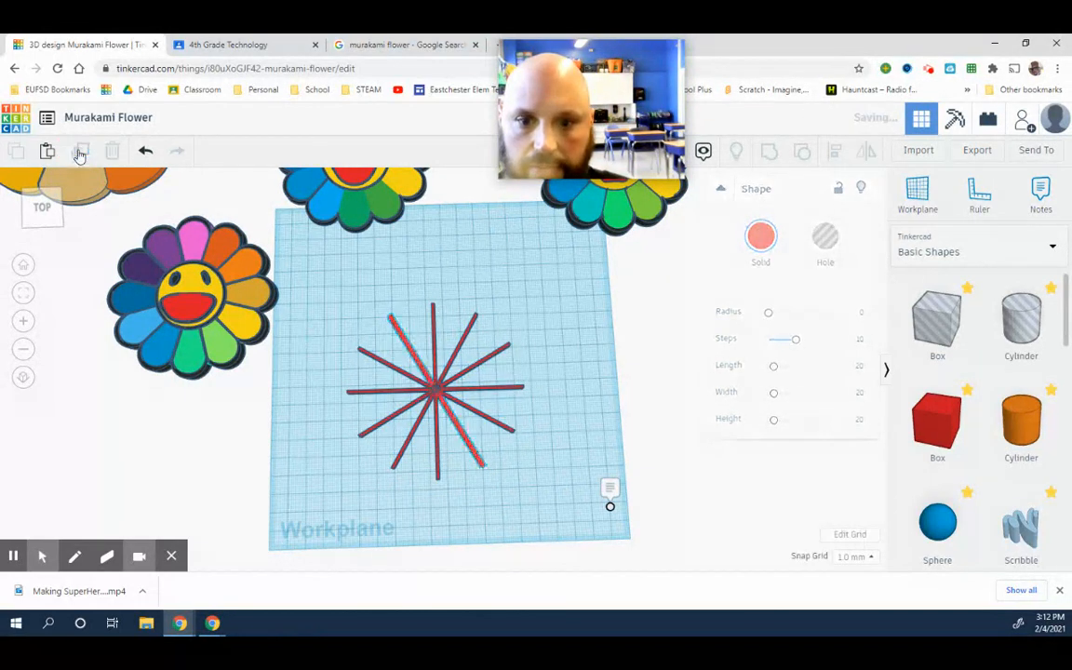
click(504, 410)
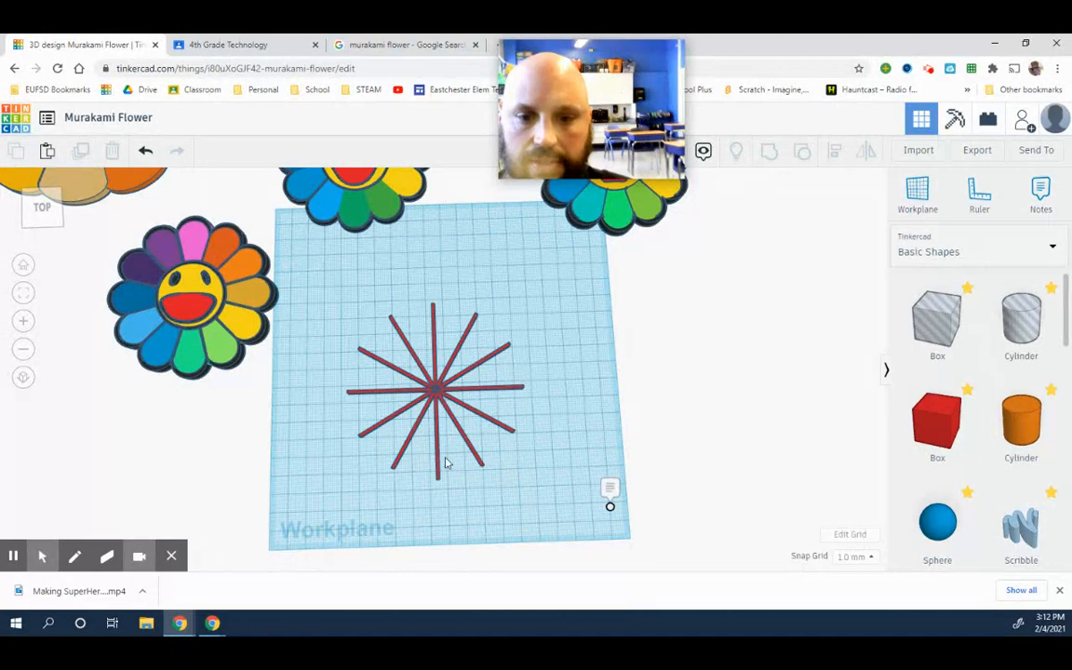
- Group all six crossed bars into a single shape
drag(325, 294, 540, 480)
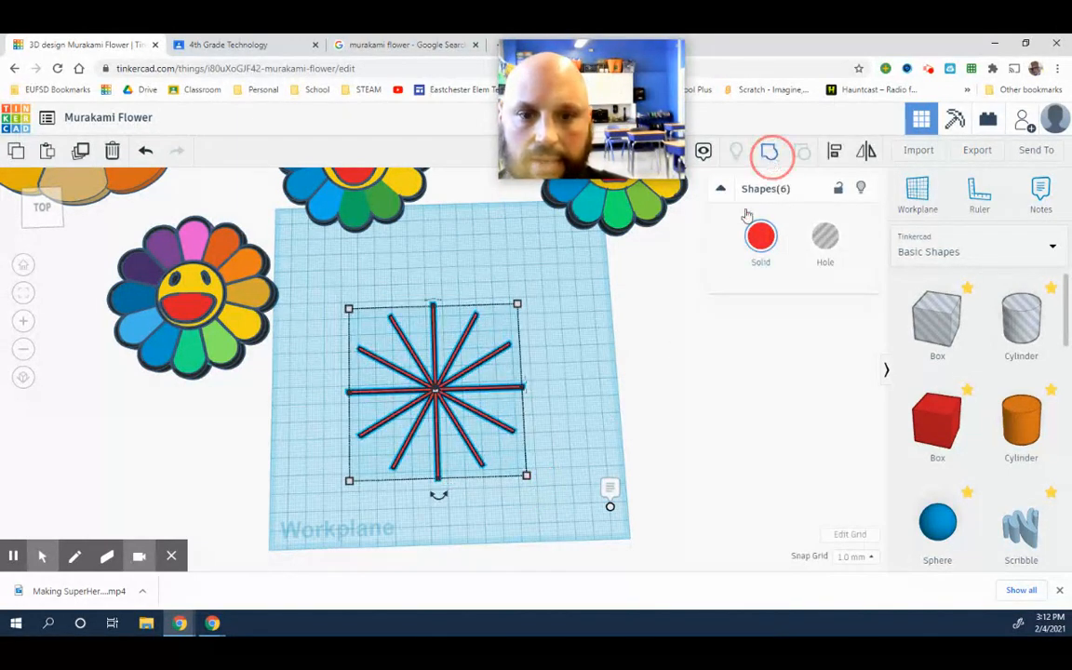
click(768, 152)
click(596, 438)
click(463, 377)
mouse_move(449, 382)
mouse_down()
mouse_move(453, 350)
mouse_move(442, 377)
mouse_up()
right_drag(497, 509, 484, 382)
click(144, 152)
- Move the grouped starburst about 47 mm toward the front of the workplane and about 3 mm sideways
click(547, 406)
drag(437, 390, 445, 366)
click(543, 445)
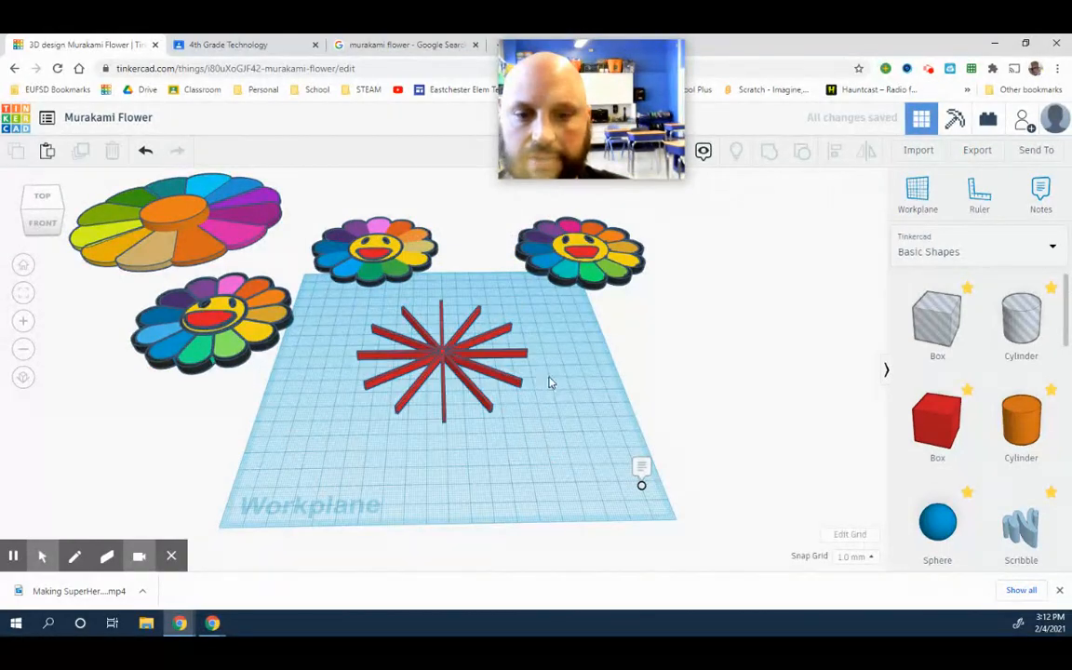
right_drag(550, 382, 562, 418)
drag(443, 355, 457, 433)
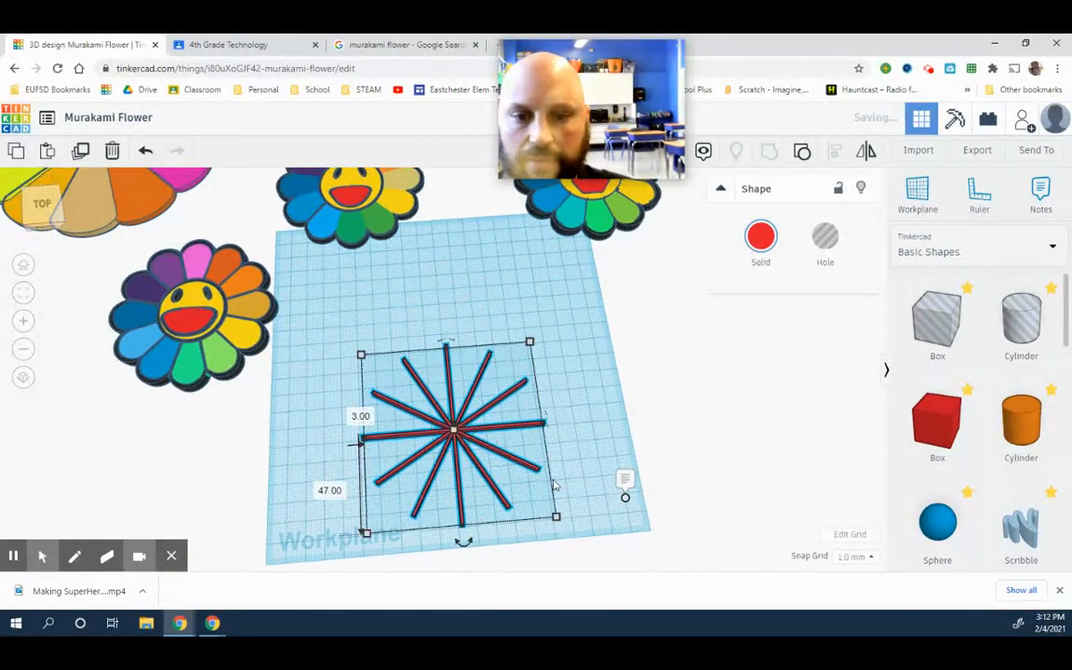
right_drag(590, 515, 567, 490)
scroll(567, 490, up, 4)
mouse_move(649, 483)
right_down()
mouse_move(652, 500)
mouse_move(629, 472)
mouse_move(689, 478)
mouse_move(641, 481)
mouse_move(650, 484)
right_up()
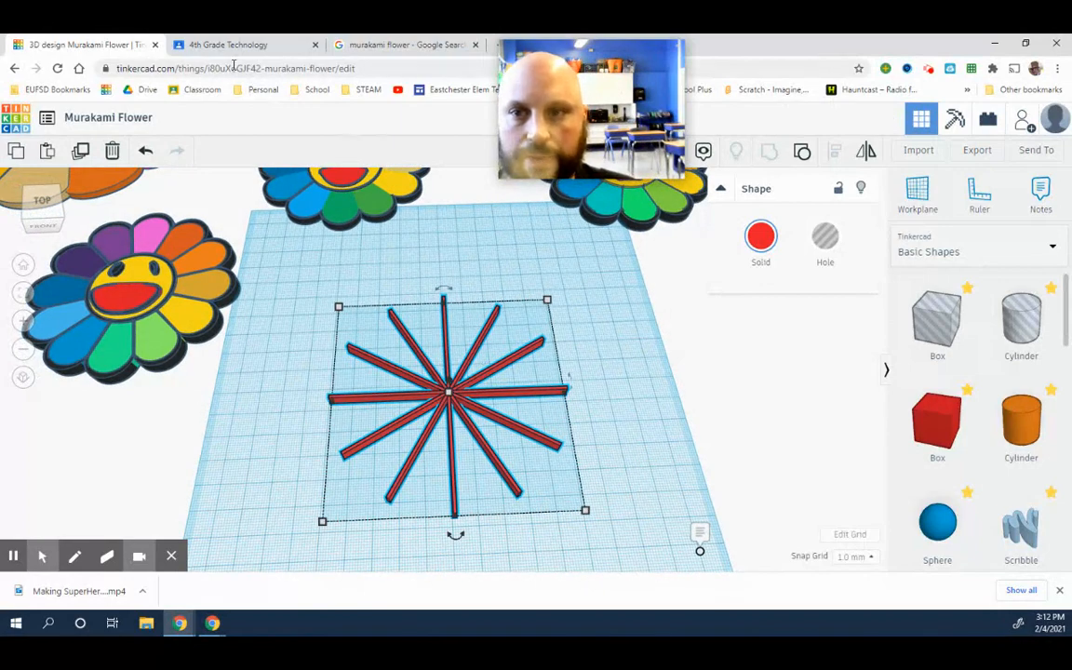
- Check the petal layout in the flower reference image and rotate the grouped starburst about 15 degrees so two spokes straddle its centreline
click(400, 45)
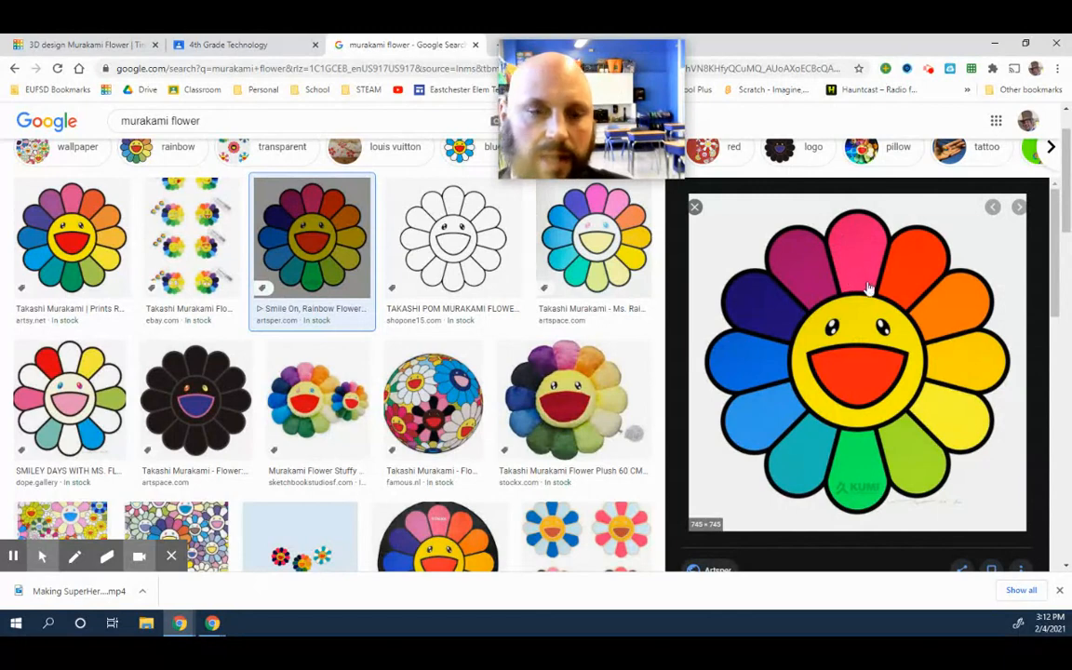
click(84, 45)
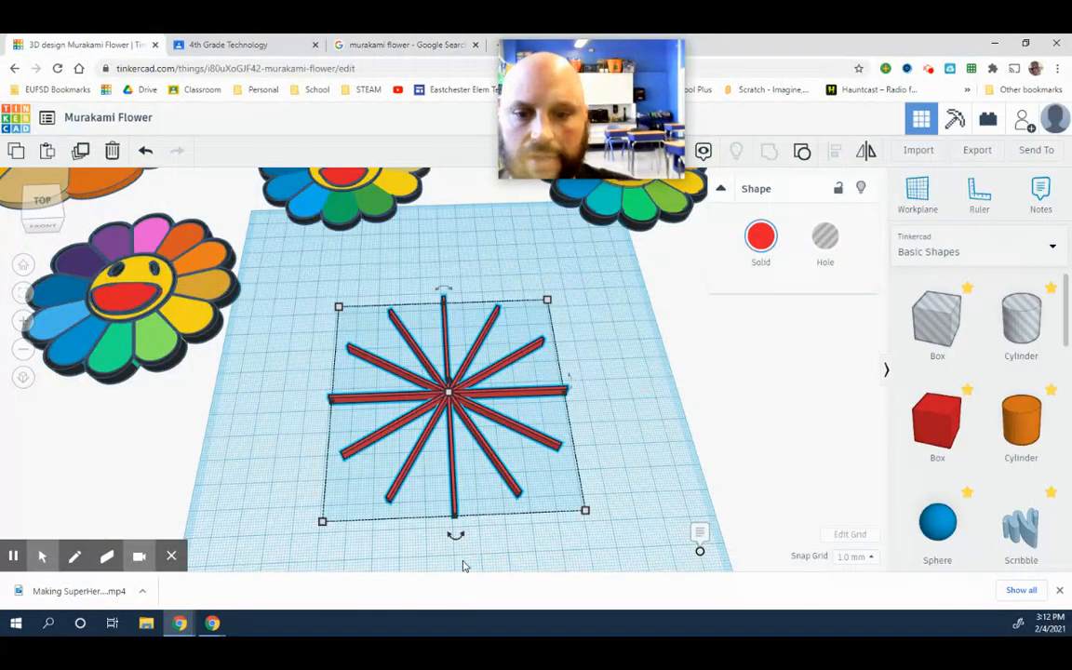
scroll(463, 566, down, 3)
drag(450, 494, 407, 559)
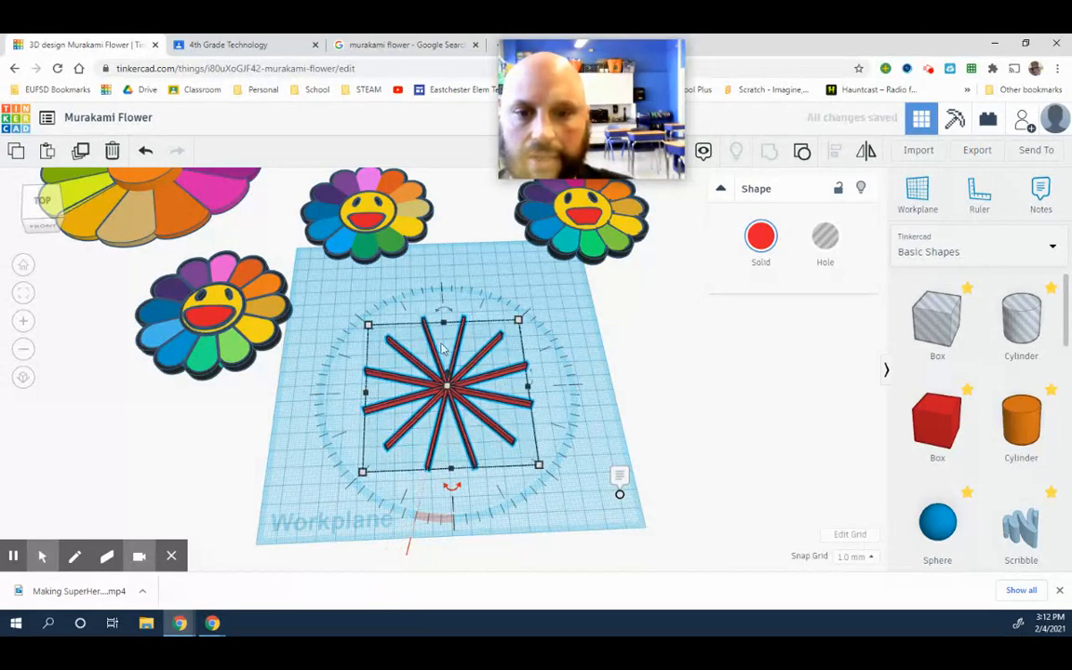
click(575, 353)
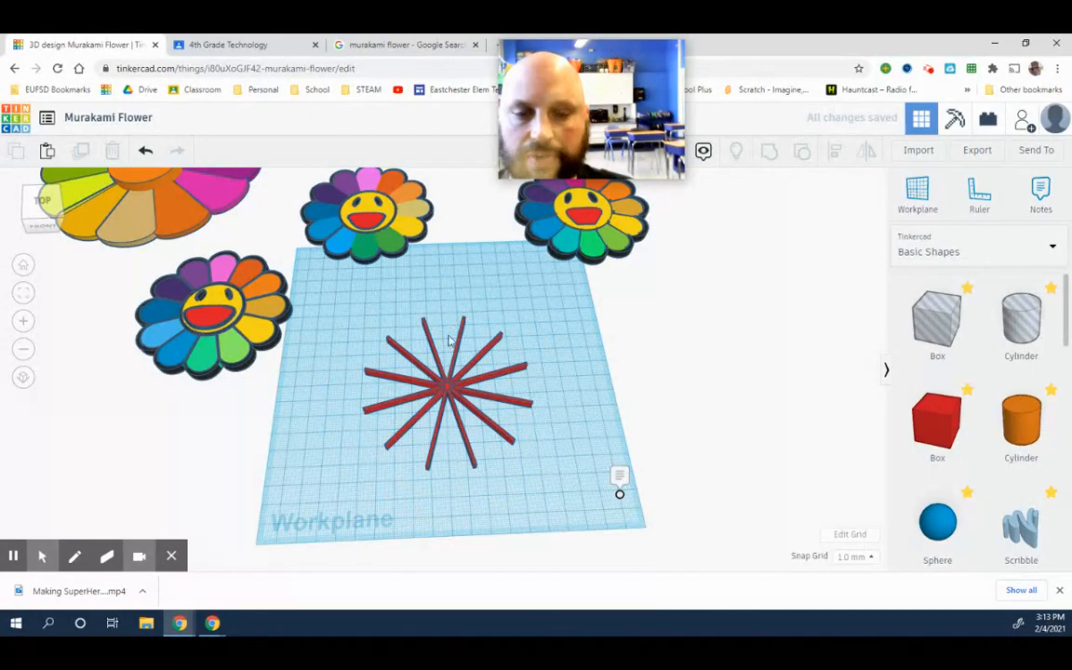
scroll(549, 456, down, 3)
scroll(535, 456, up, 5)
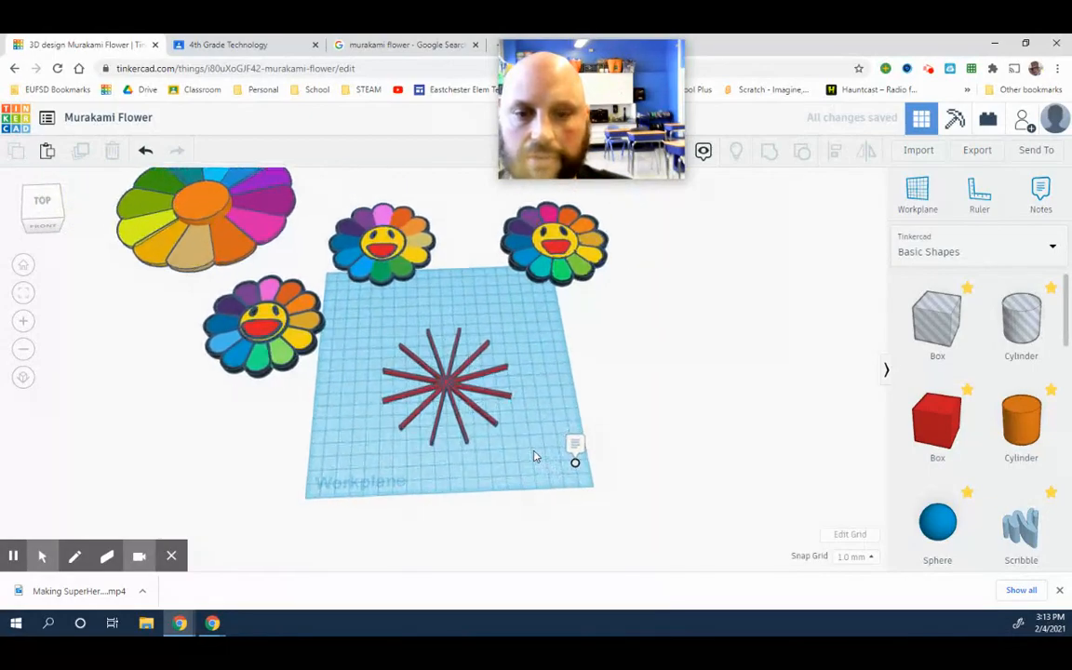
scroll(599, 393, up, 3)
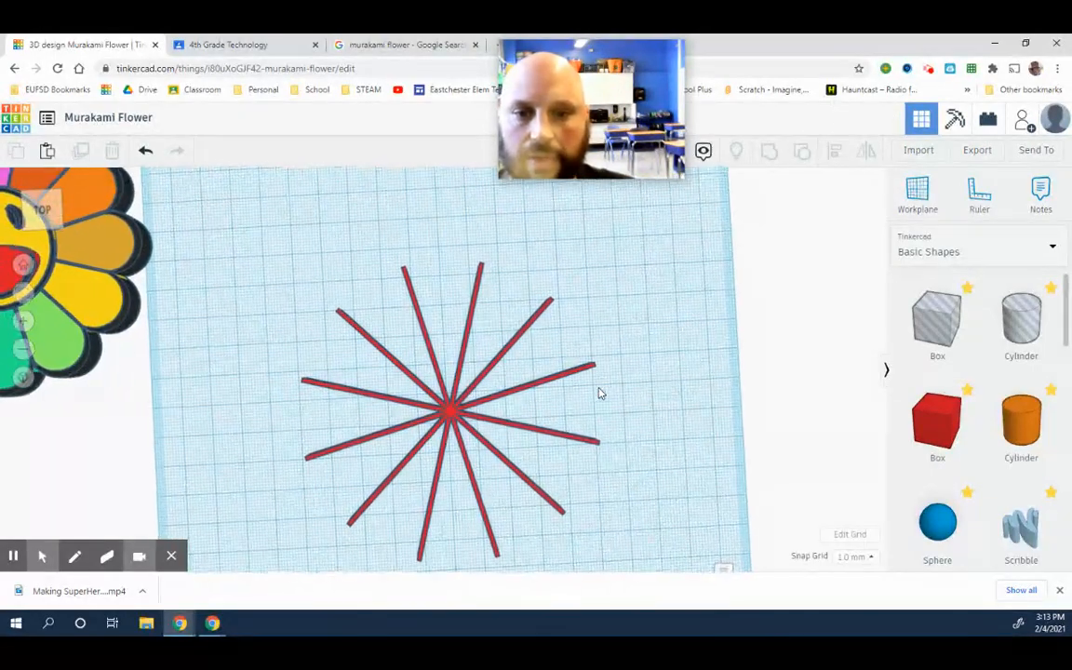
- Add a Roof and a Round Roof shape beside the starburst and move the Round Roof clear of the Roof
right_drag(648, 458, 645, 443)
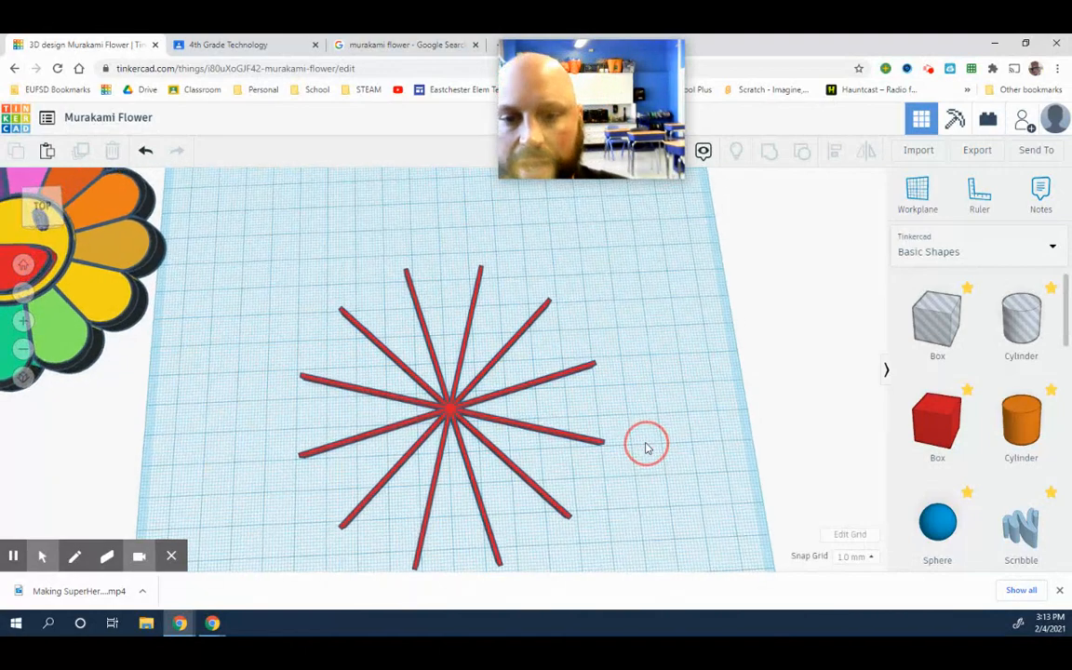
scroll(949, 421, down, 5)
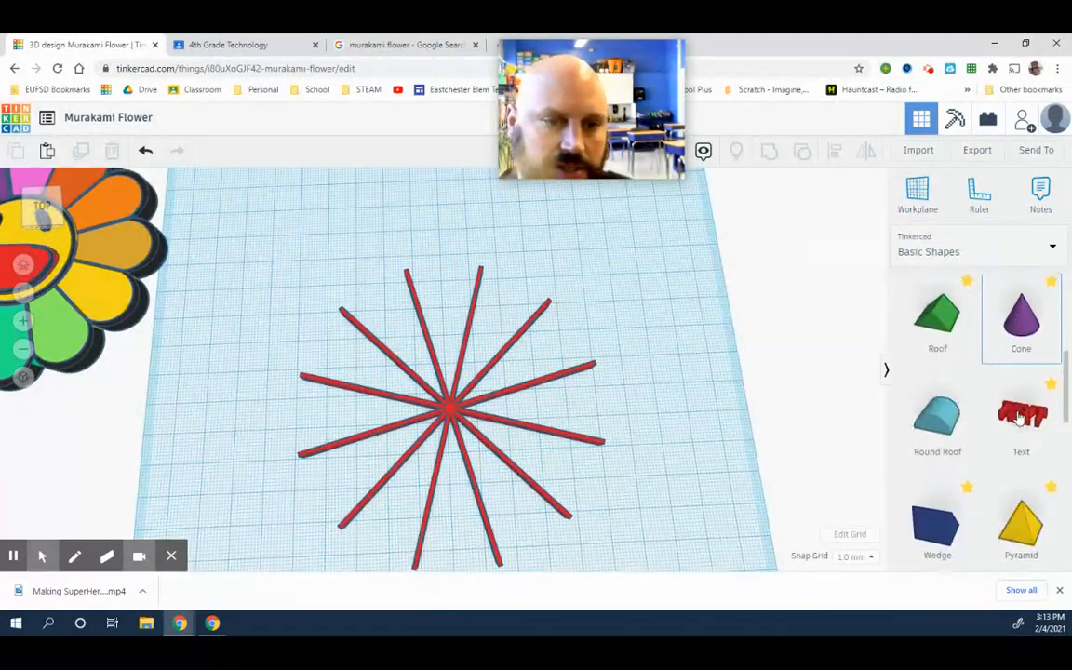
scroll(971, 387, up, 1)
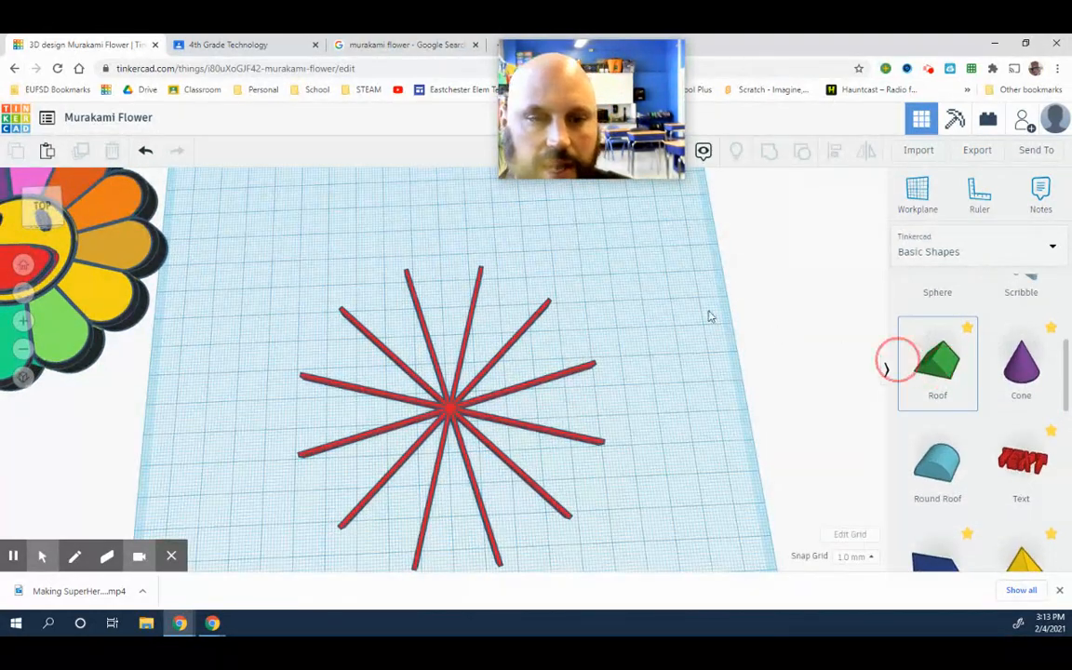
click(563, 318)
click(937, 466)
click(621, 354)
right_drag(690, 481, 658, 443)
click(665, 457)
drag(653, 418, 693, 380)
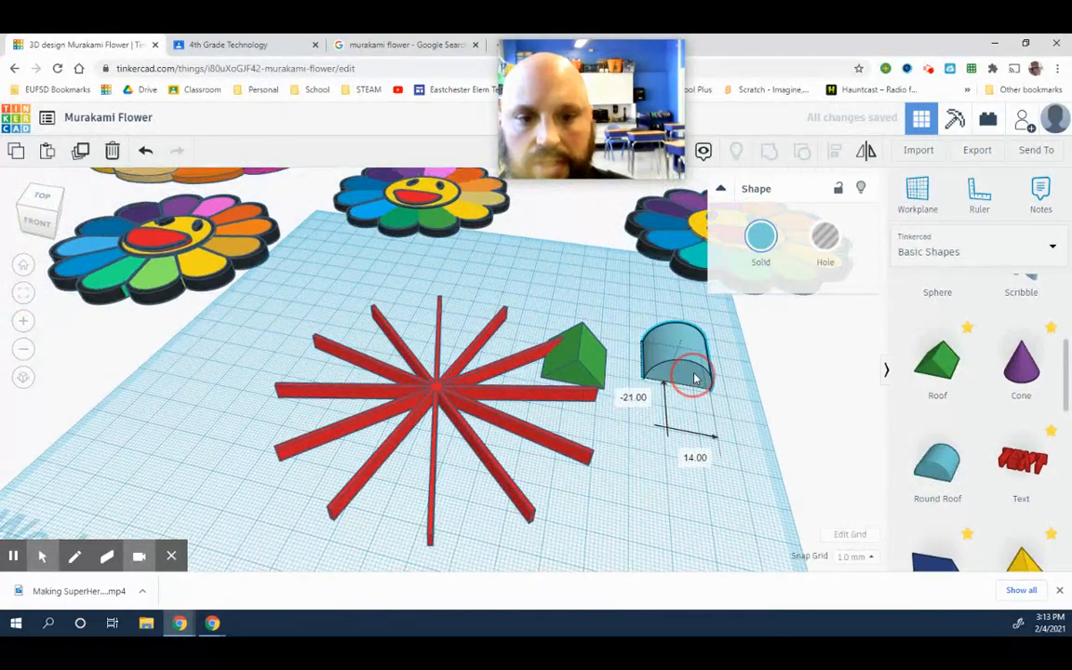
- Move the starburst away from the green roof and shift the roof into open space on the workplane
right_drag(692, 483, 595, 464)
drag(401, 376, 265, 349)
click(489, 478)
mouse_move(531, 481)
right_down()
mouse_move(492, 475)
mouse_move(521, 465)
right_up()
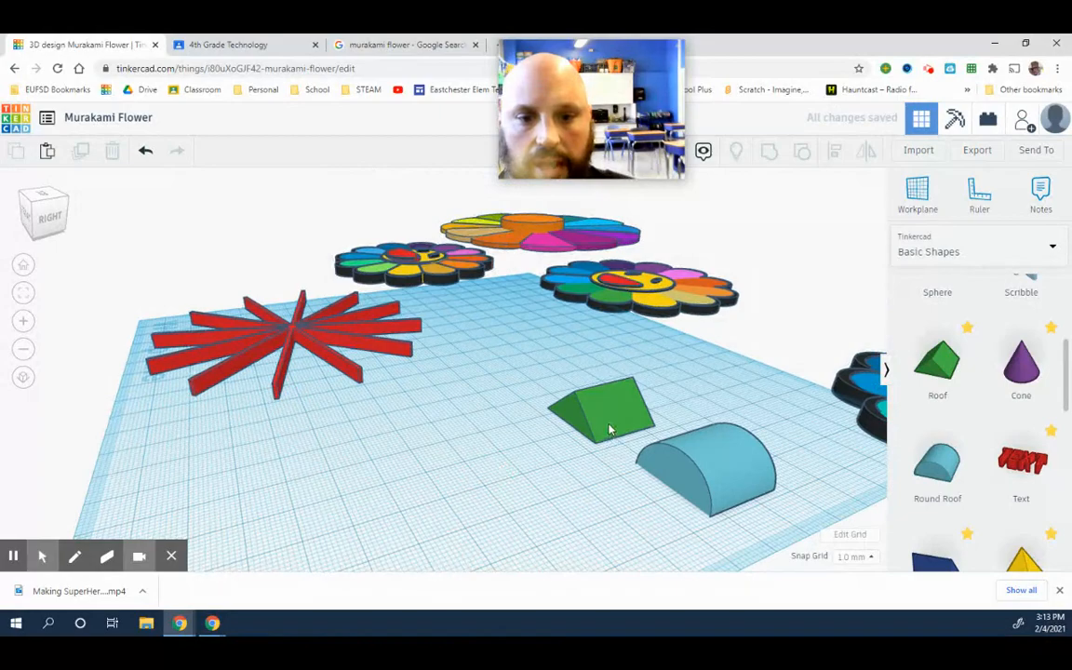
drag(607, 427, 547, 407)
- Rotate the green roof 90 degrees onto its triangular end and raise it to rest on the workplane
right_drag(453, 454, 558, 489)
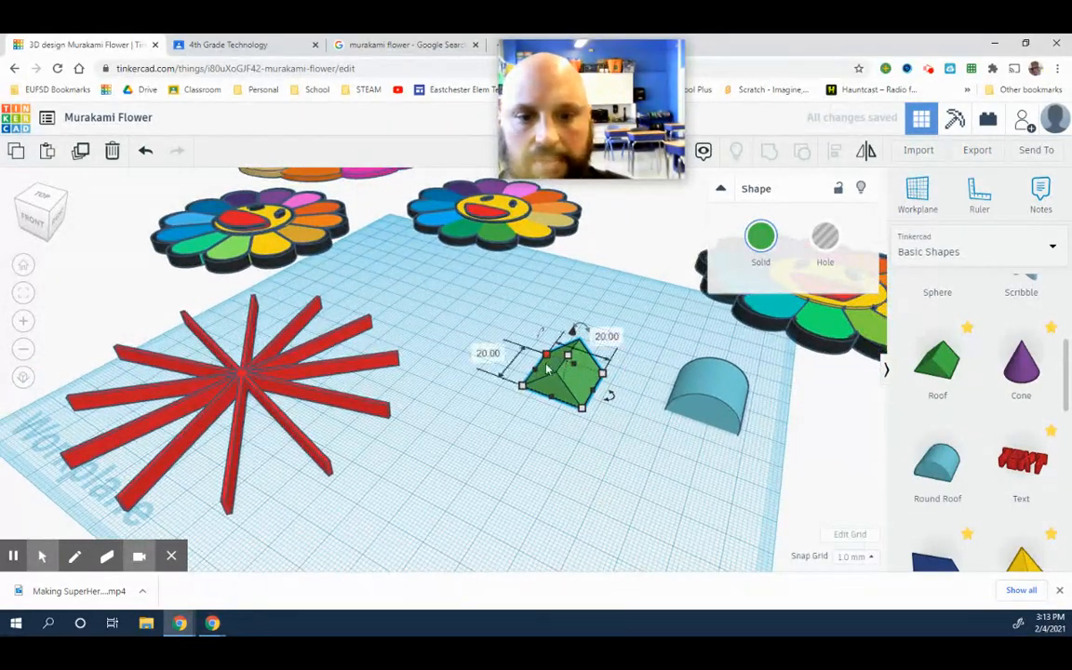
scroll(619, 427, up, 3)
right_drag(610, 425, 549, 414)
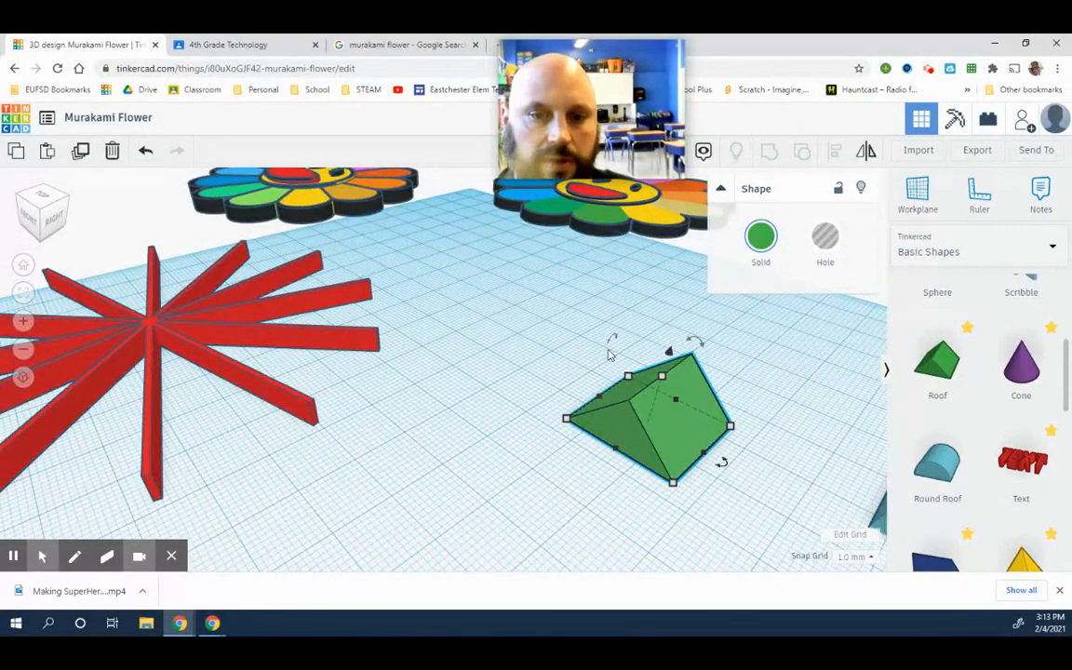
drag(611, 346, 594, 361)
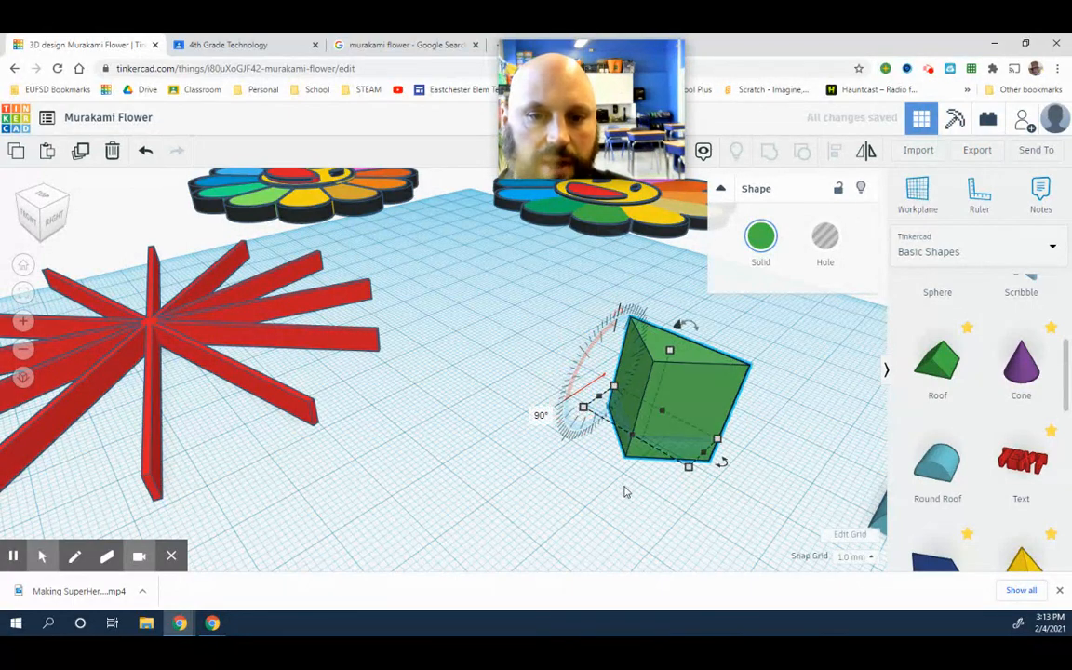
right_drag(625, 492, 507, 471)
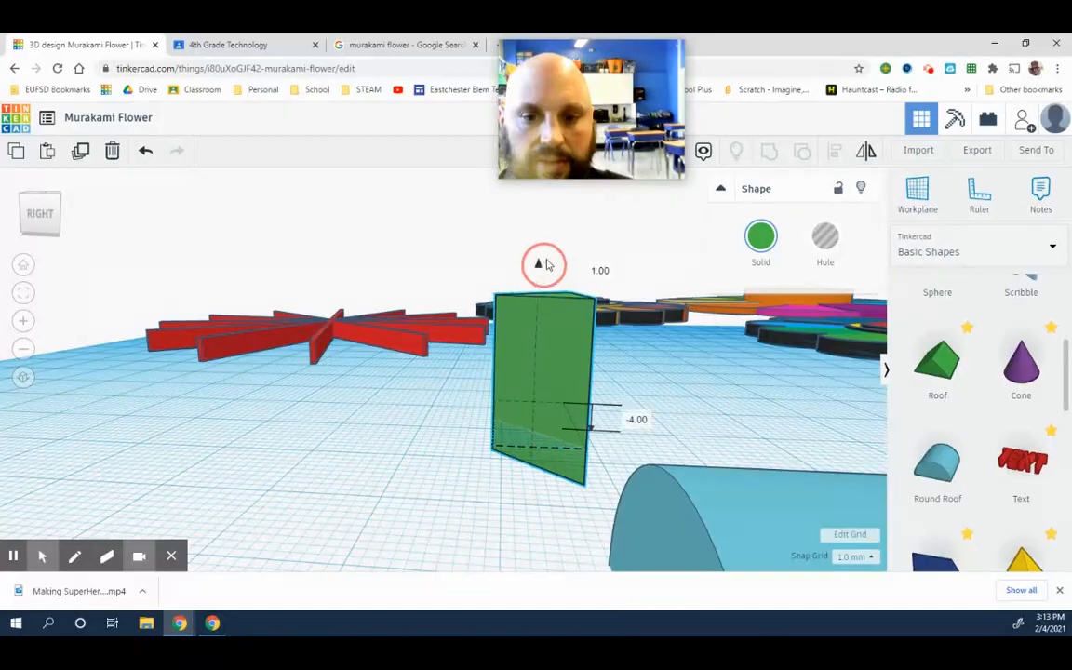
drag(545, 264, 559, 242)
- Flatten the upright green roof into a thin triangular wedge about as tall as the starburst bars
right_drag(431, 447, 708, 465)
right_drag(650, 445, 629, 290)
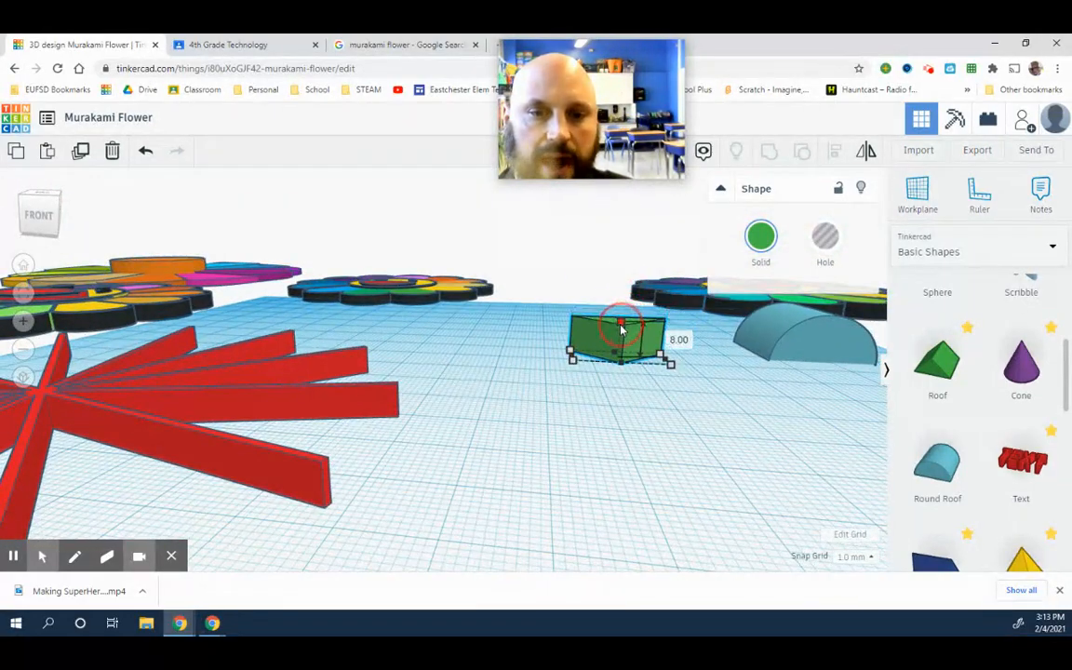
right_drag(609, 365, 561, 458)
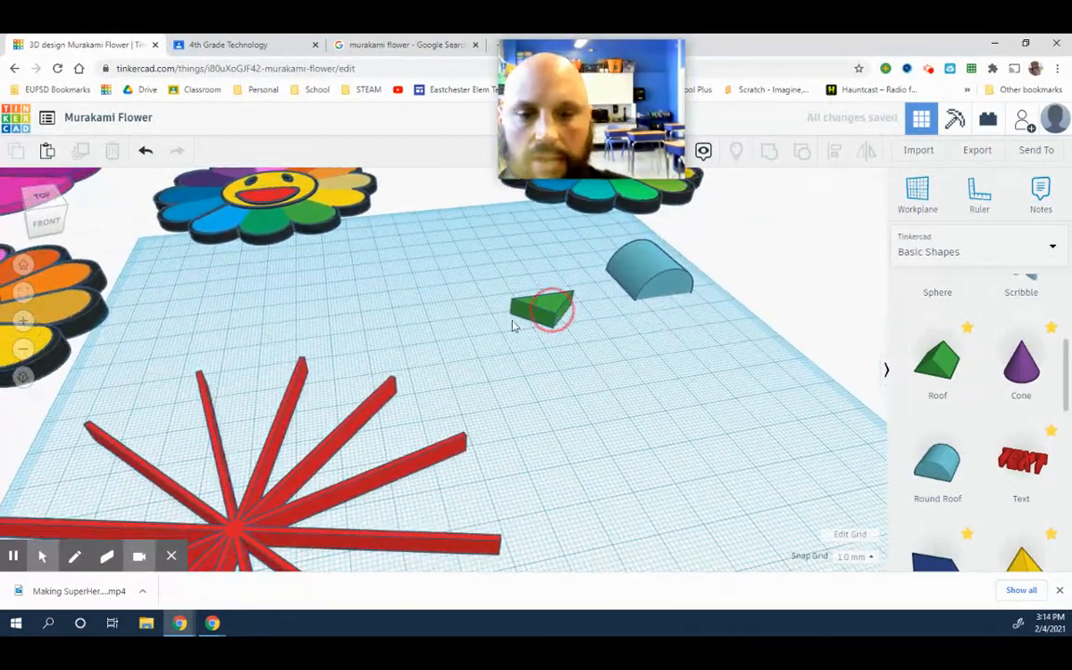
- Move the starburst about 53 mm sideways and 12 mm forward, and place the green wedge between its two rear spokes
drag(512, 326, 323, 394)
drag(232, 524, 481, 431)
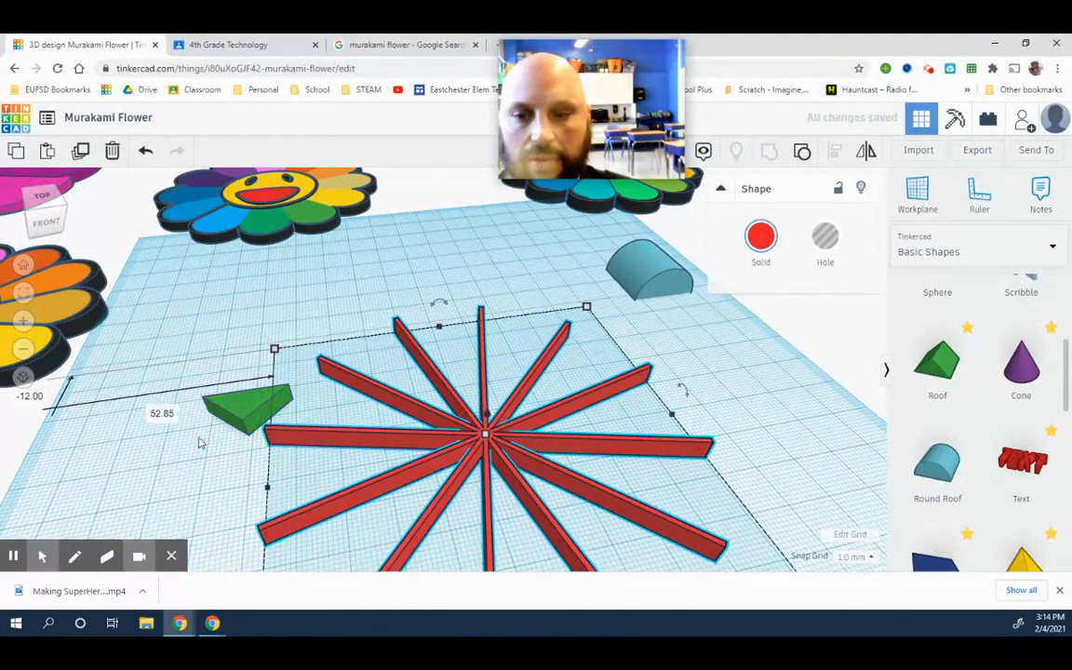
click(198, 443)
drag(246, 410, 449, 342)
- Fine-tune the green wedge in 1 mm nudges so its wide edge fits between the two rear spokes
right_drag(715, 368, 665, 423)
click(472, 370)
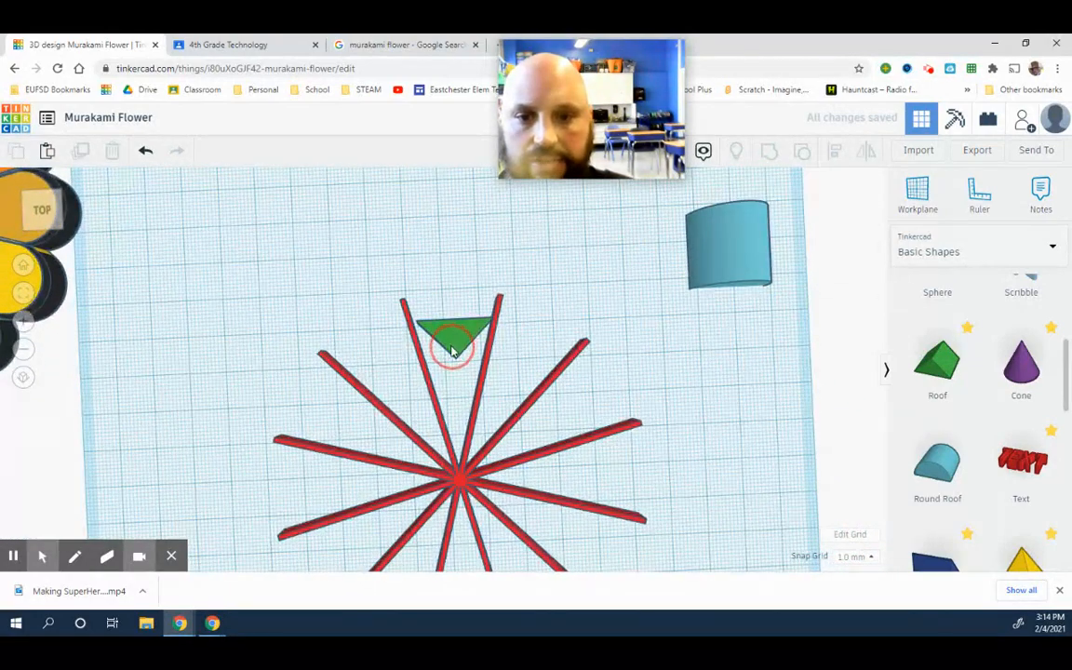
click(451, 351)
click(524, 354)
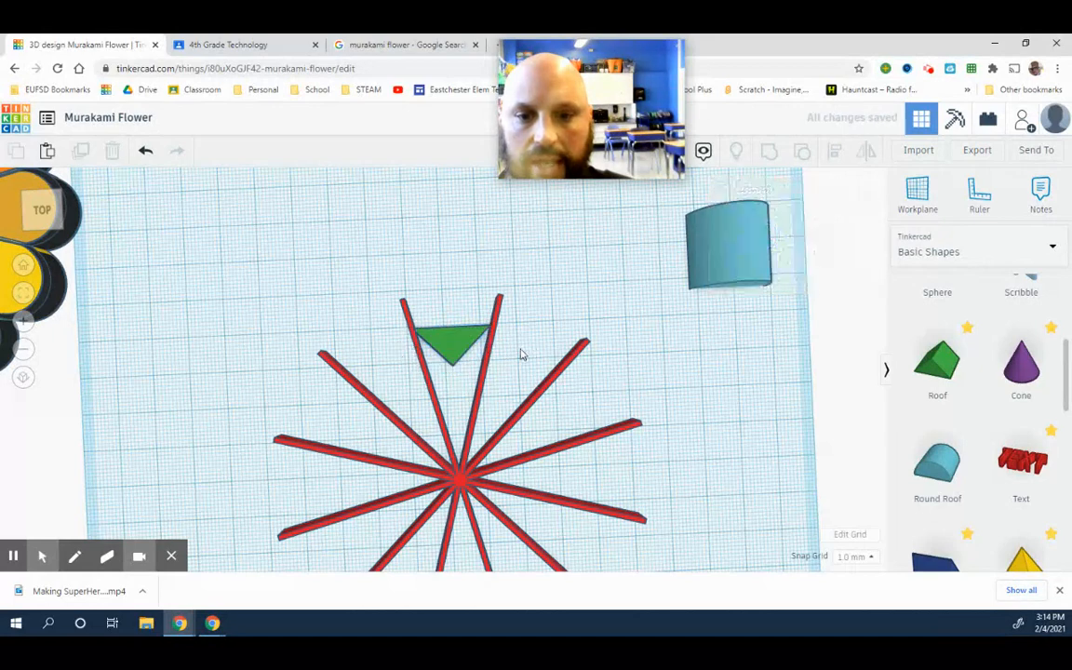
click(445, 341)
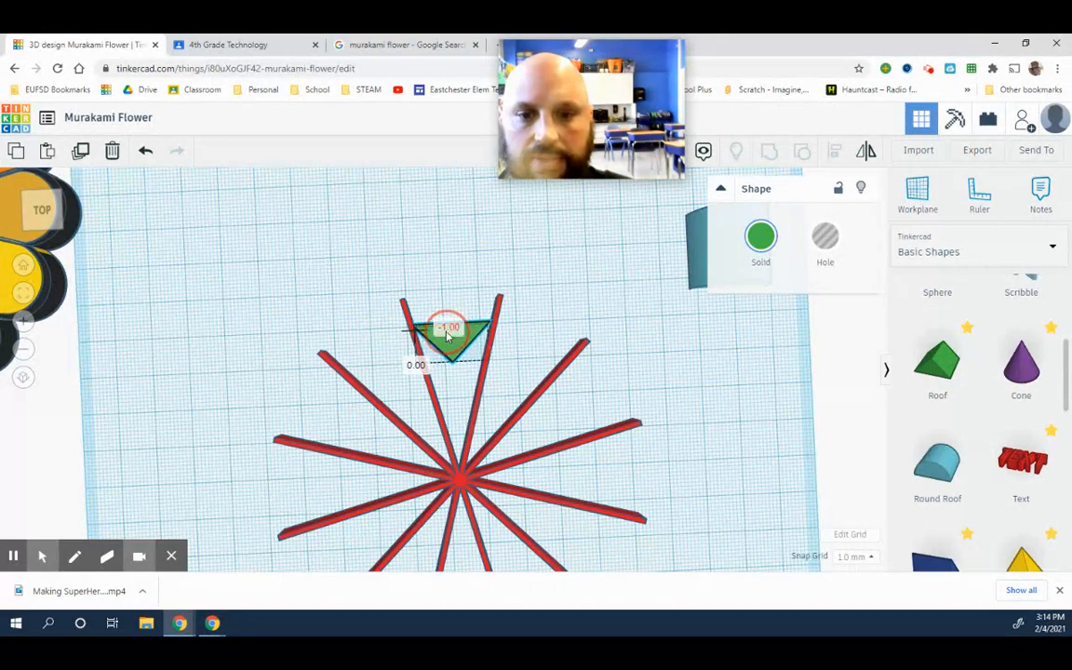
drag(447, 335, 449, 338)
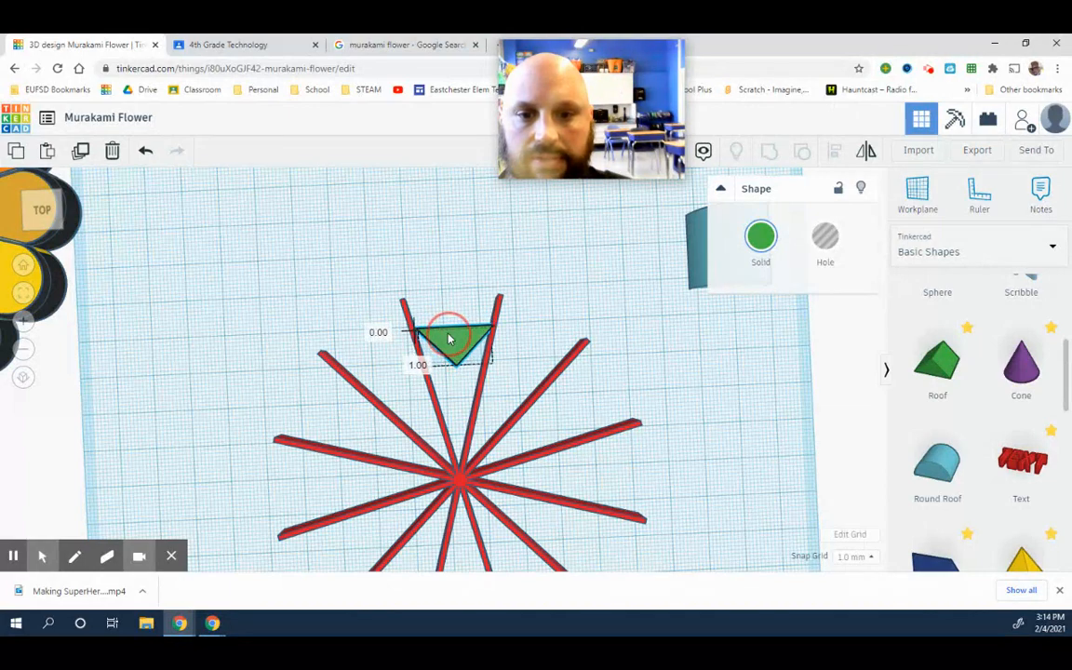
drag(448, 340, 448, 337)
click(521, 361)
- Stretch the green wedge to 41 mm long so its tip reaches the centre of the starburst
right_drag(526, 365, 524, 325)
click(461, 350)
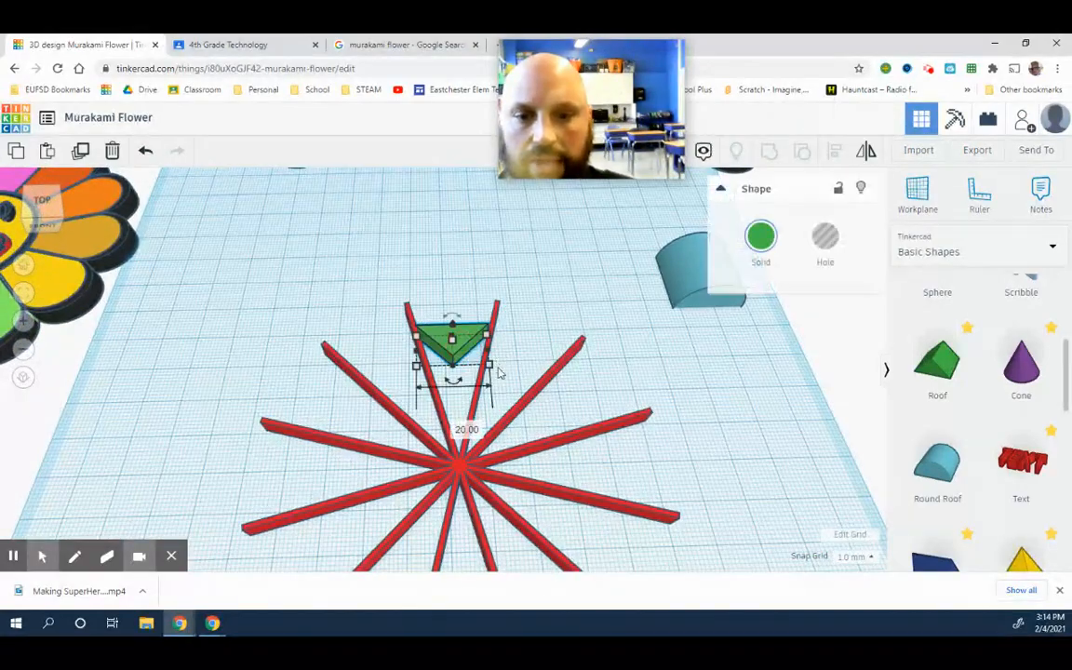
scroll(465, 391, up, 3)
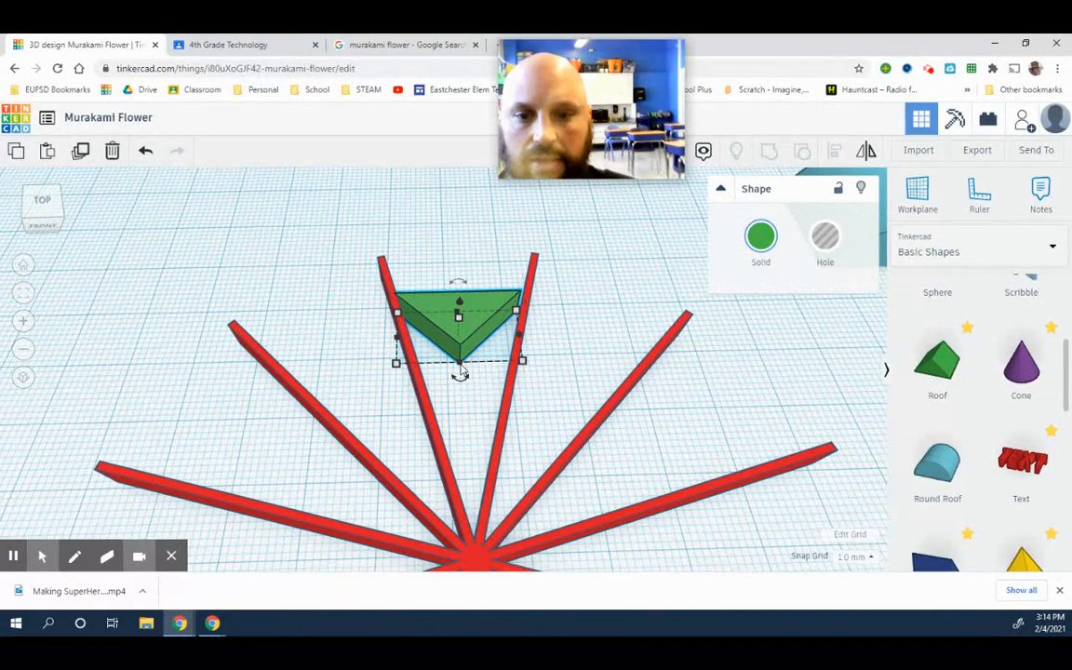
drag(461, 369, 472, 574)
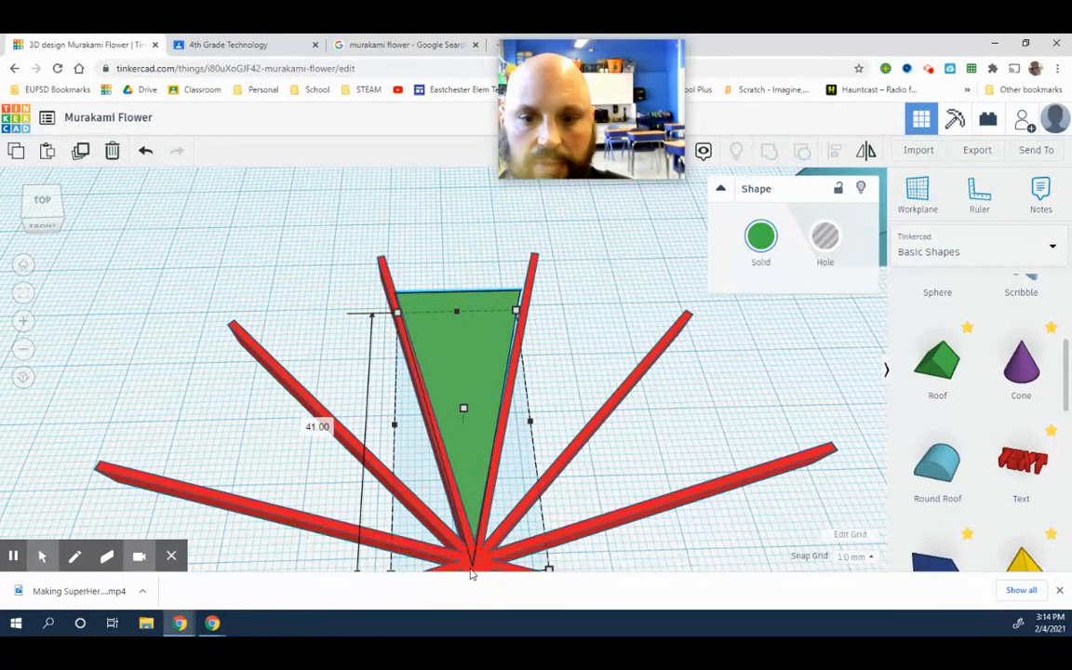
- Widen the green wedge slightly so its edges meet both neighbouring spokes
click(493, 378)
click(473, 343)
drag(473, 345, 469, 345)
click(552, 347)
click(497, 323)
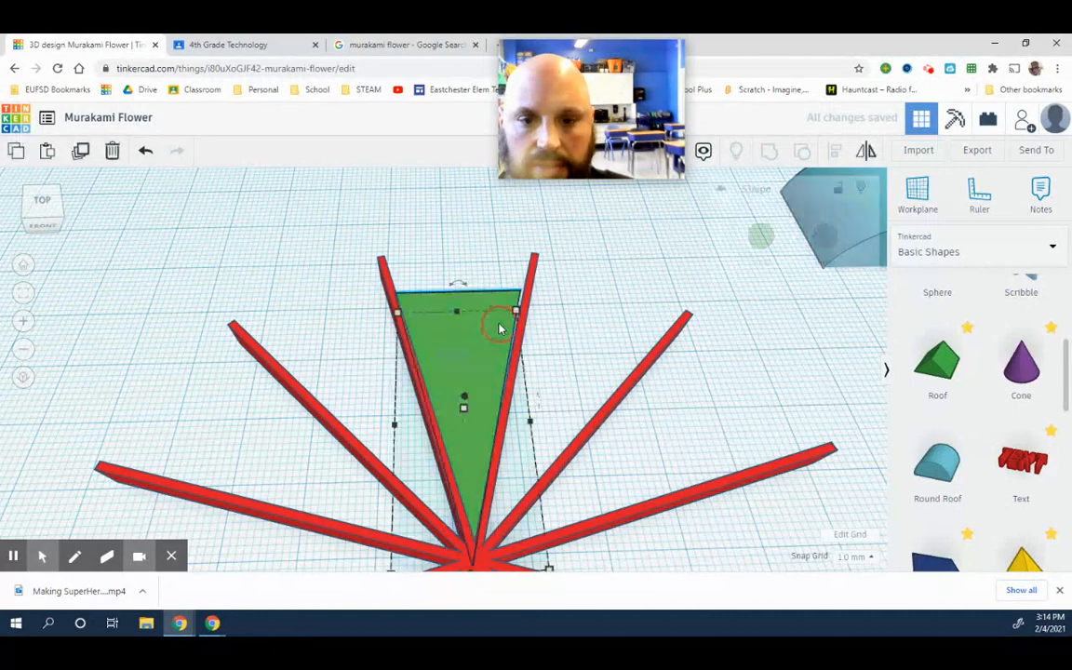
click(531, 424)
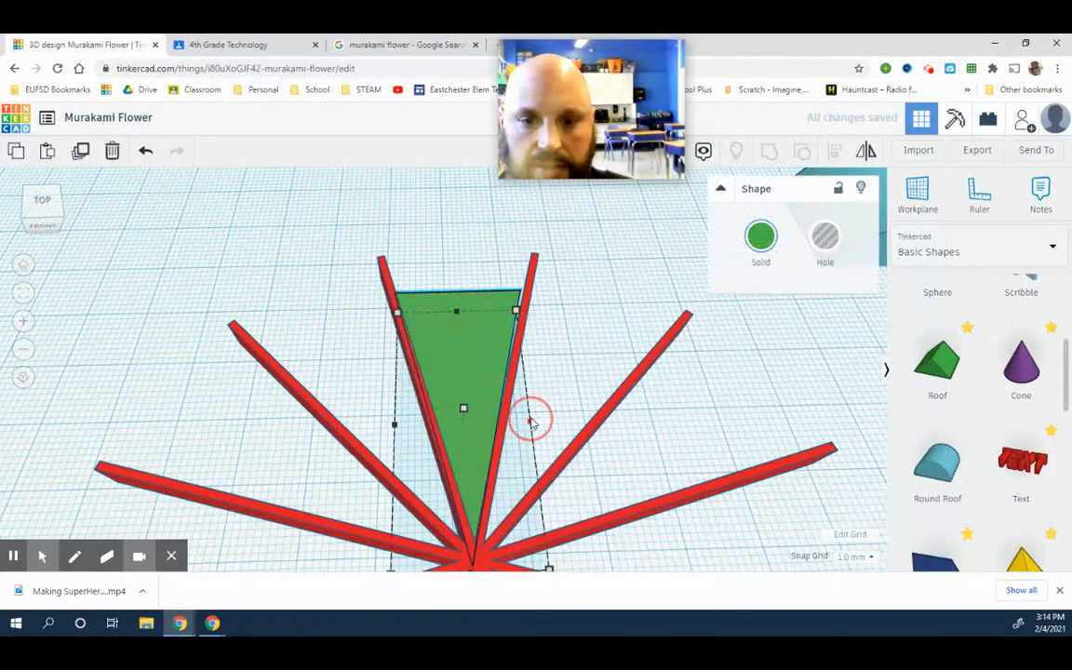
drag(531, 423, 536, 424)
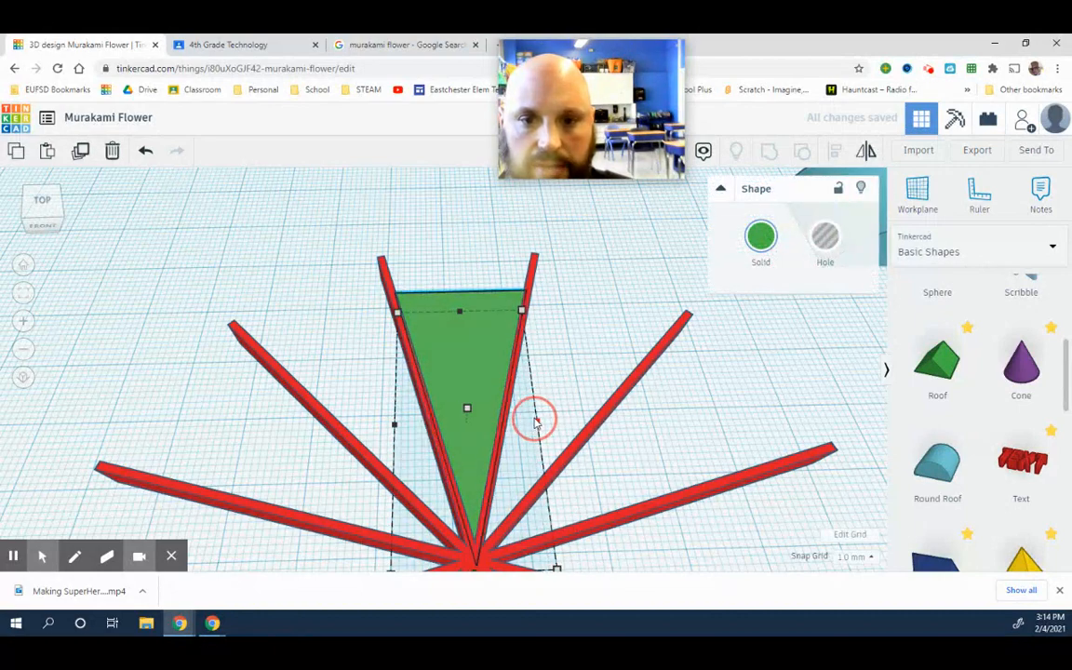
click(568, 369)
- Move the Round Roof about 104 mm across to the wedge and rotate it 90 degrees onto its semicircular end
right_drag(570, 366, 605, 335)
drag(870, 233, 291, 301)
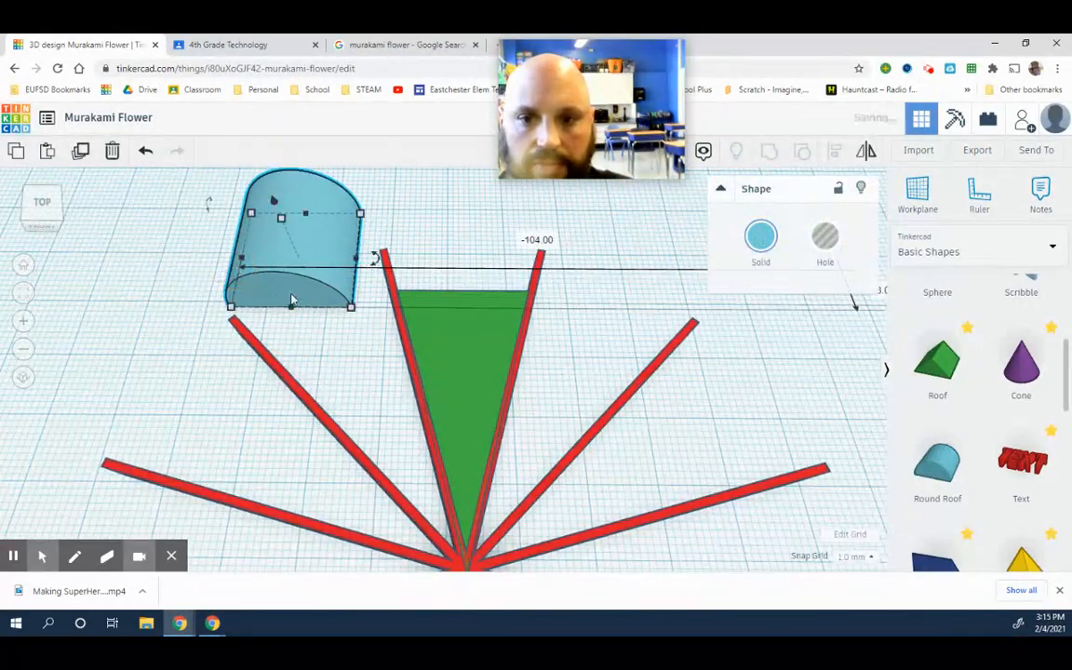
right_drag(313, 344, 272, 284)
drag(272, 213, 355, 172)
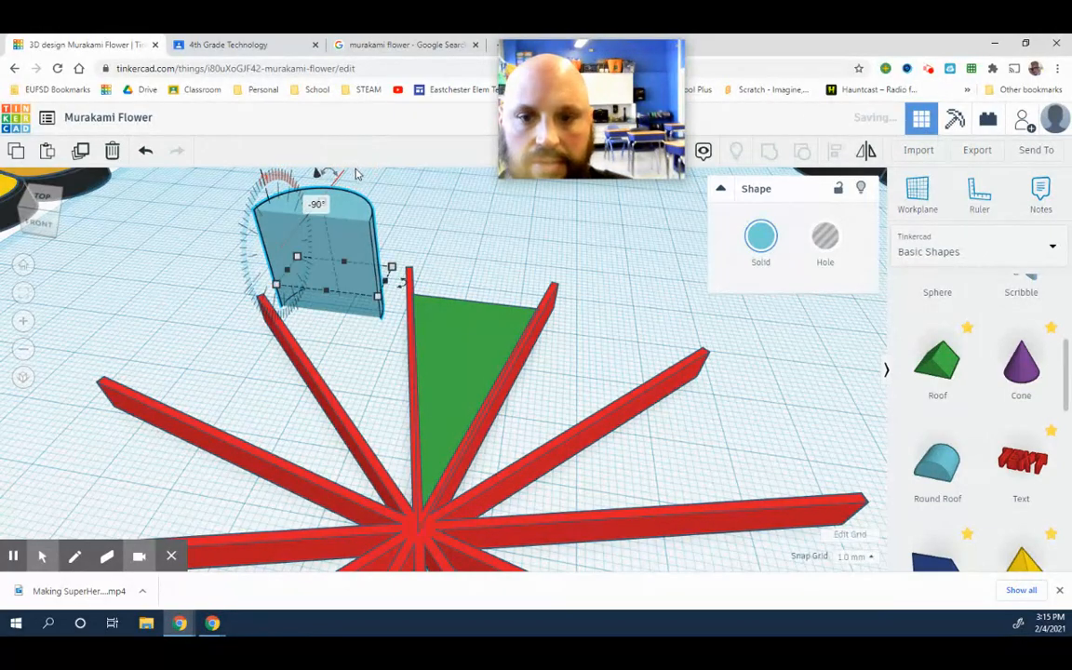
- Flatten the Round Roof to the wedge's thickness and place it against the wide edge to form the petal's rounded tip
click(333, 340)
right_drag(333, 340, 400, 410)
click(266, 250)
scroll(291, 218, down, 2)
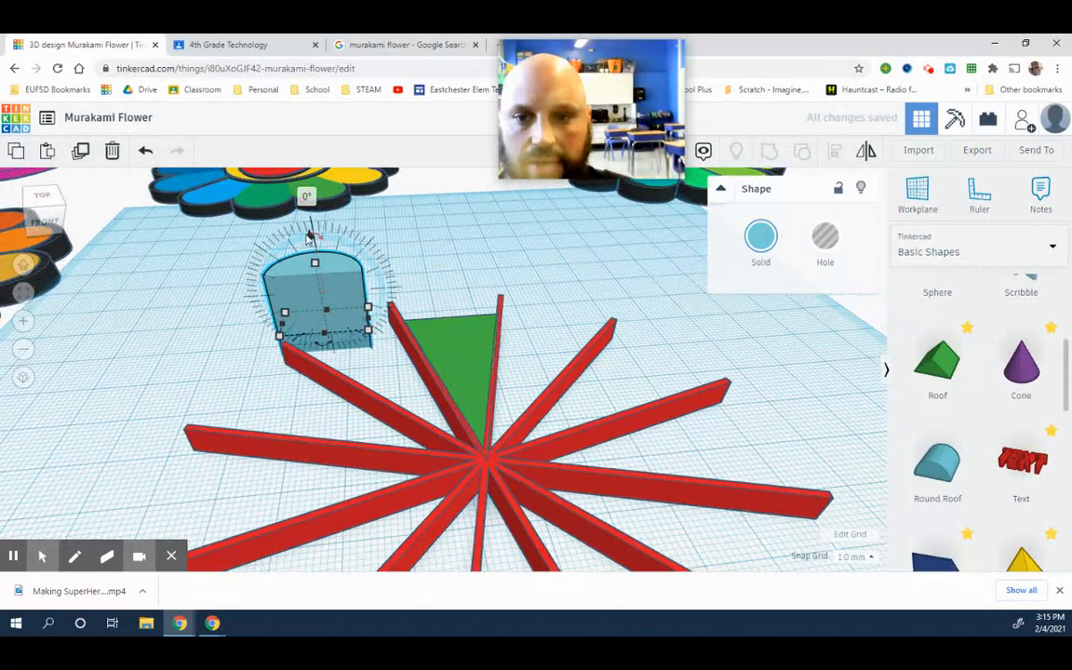
drag(312, 237, 458, 309)
click(340, 342)
click(316, 248)
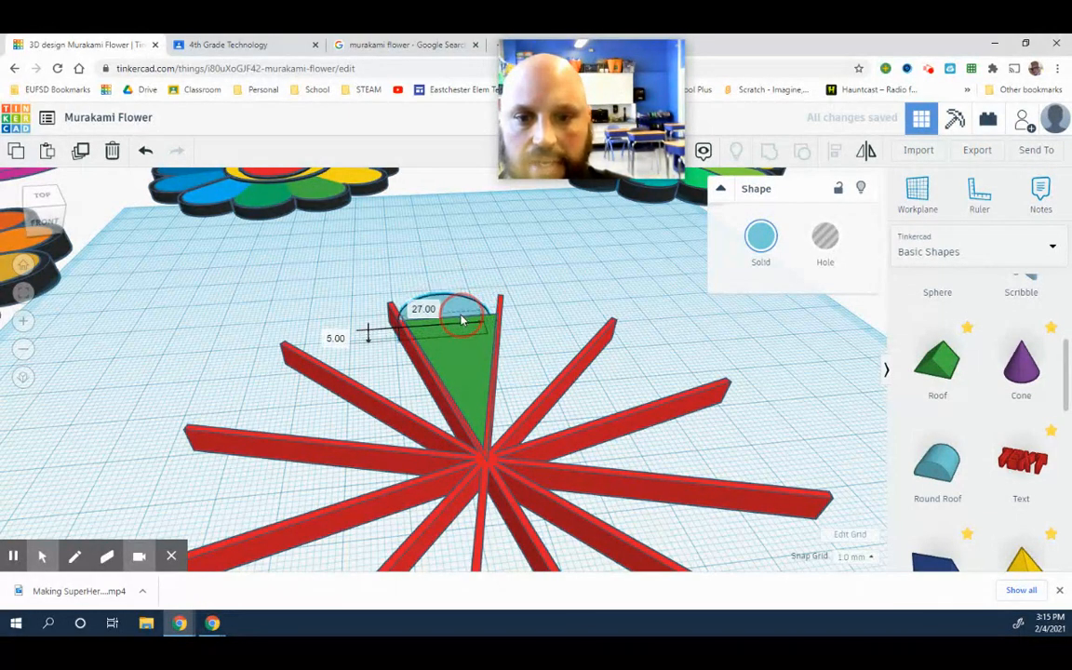
right_drag(567, 332, 352, 488)
scroll(279, 470, up, 5)
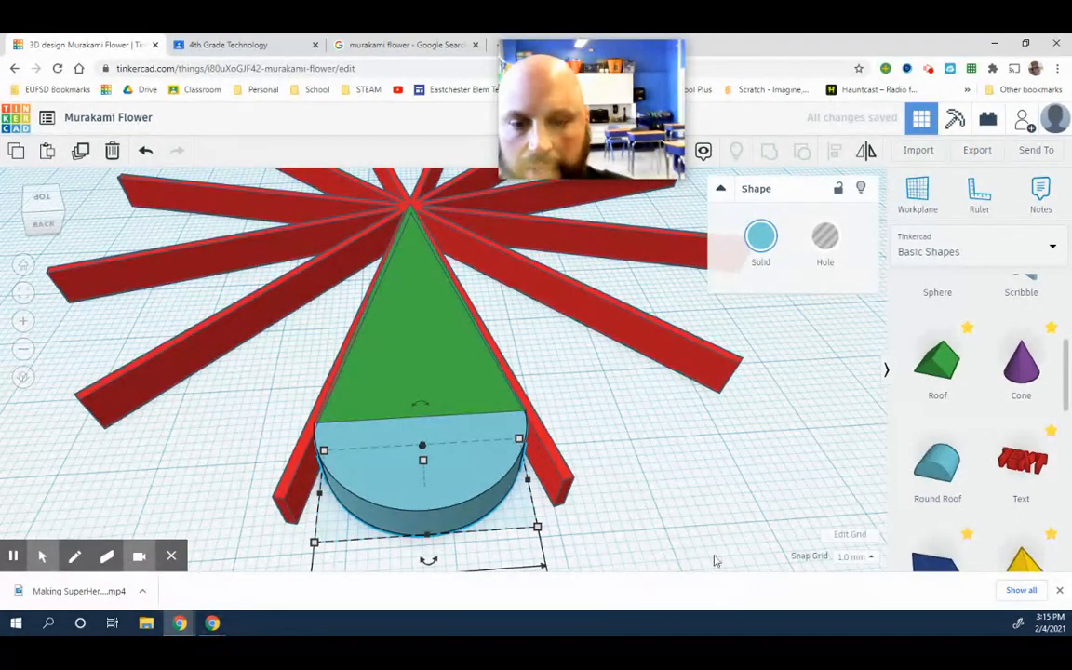
- Move the starburst about 70 mm sideways and 45 mm lengthwise to clear it from the petal pieces
click(694, 529)
right_drag(679, 529, 598, 488)
drag(565, 467, 209, 318)
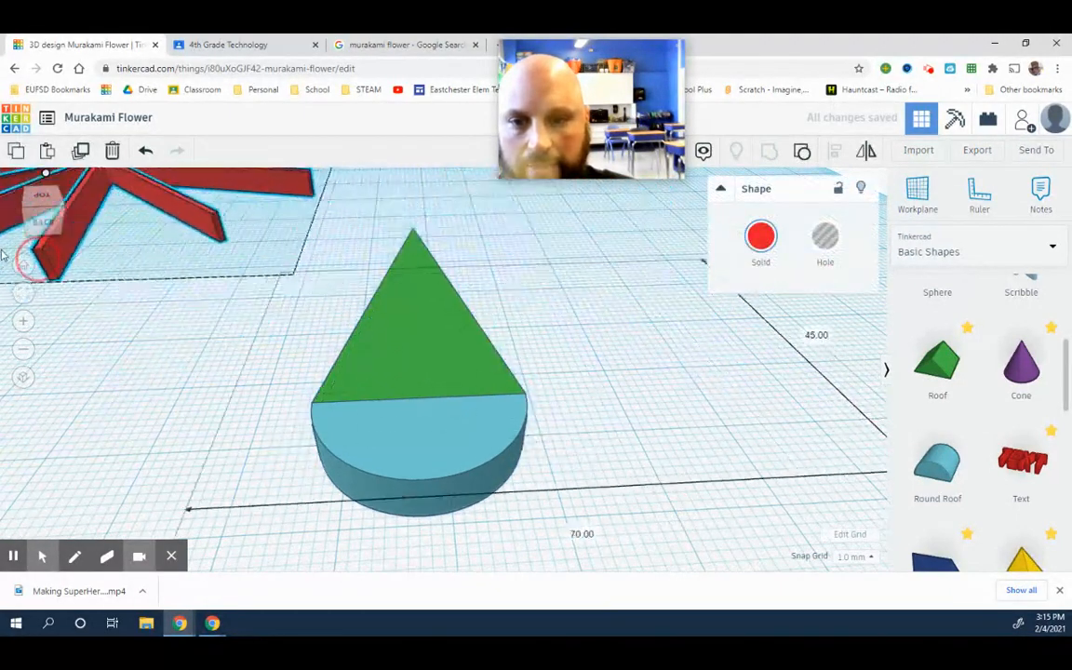
click(217, 333)
- Group the green wedge and the flattened Round Roof into a single petal
right_drag(545, 521, 809, 582)
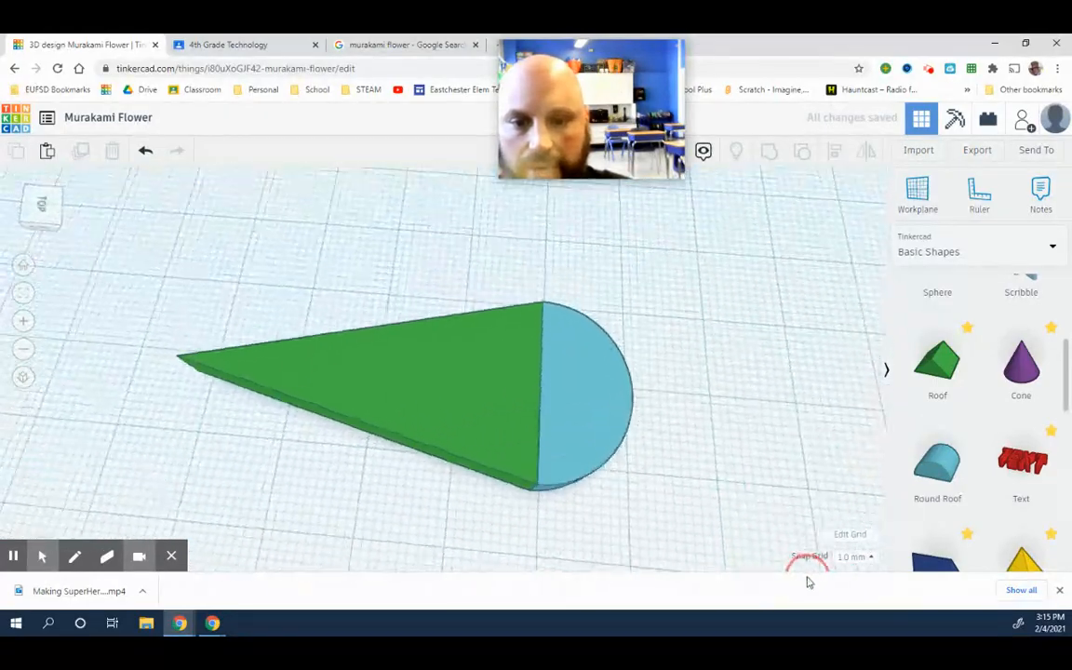
right_drag(548, 521, 676, 459)
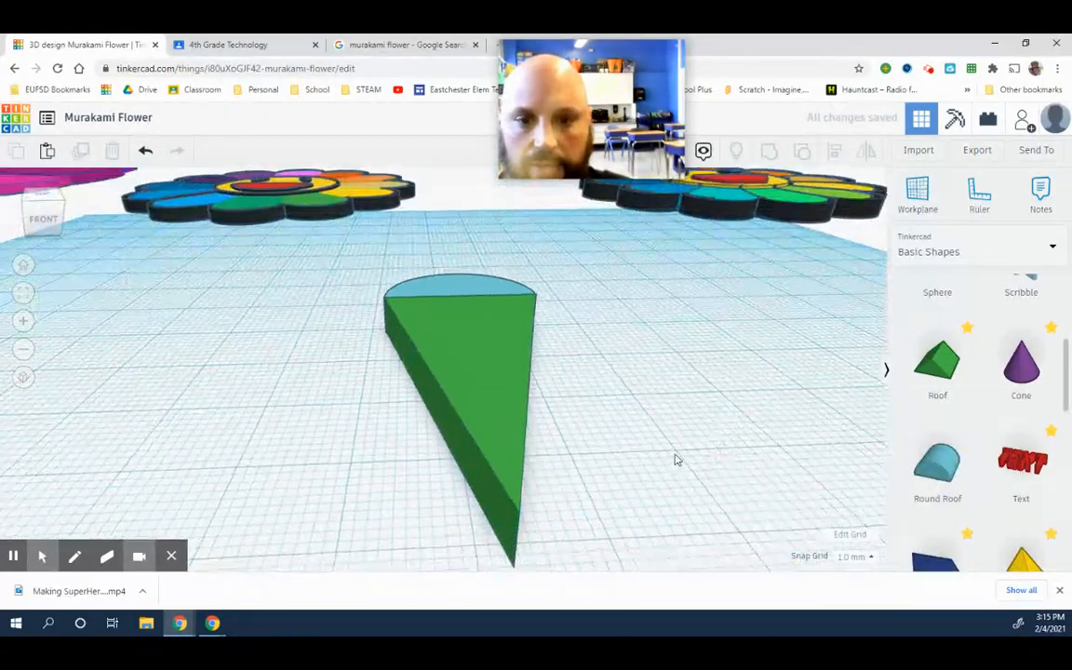
right_drag(399, 433, 387, 277)
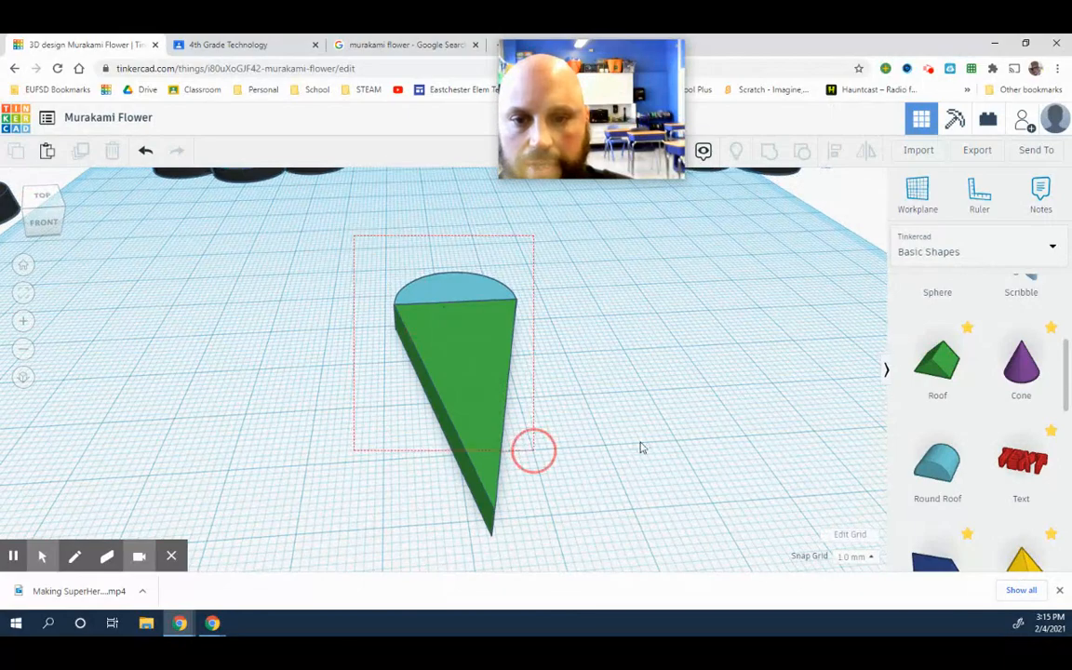
drag(353, 236, 533, 452)
click(768, 160)
- Delete the red starburst guide from the workplane
click(637, 352)
right_drag(636, 352, 638, 416)
scroll(639, 415, down, 6)
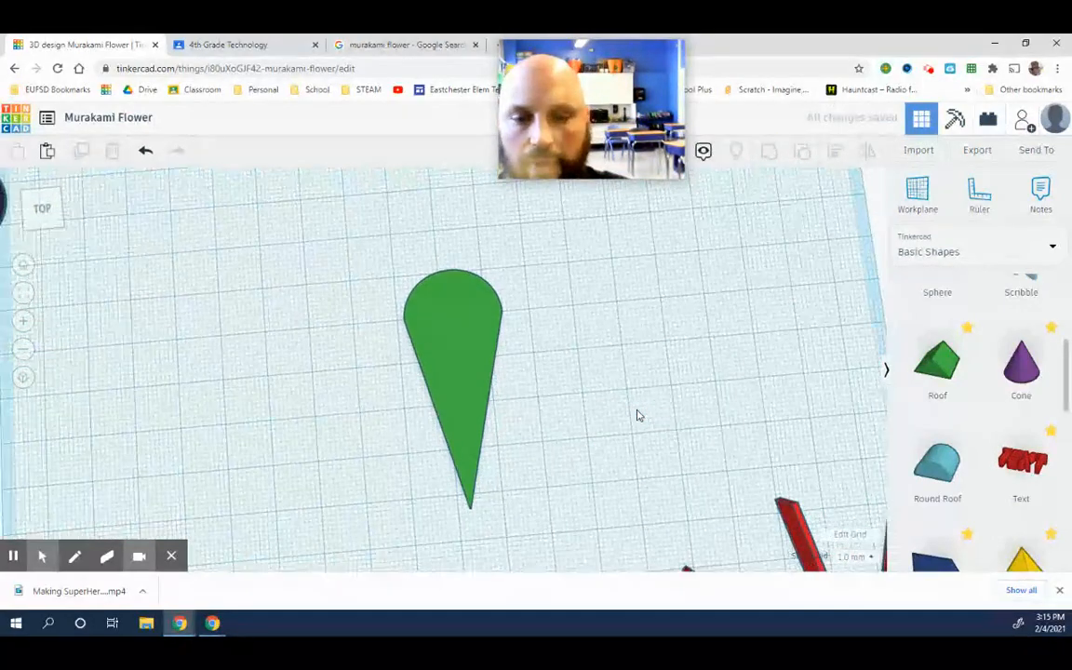
click(686, 570)
key(Delete)
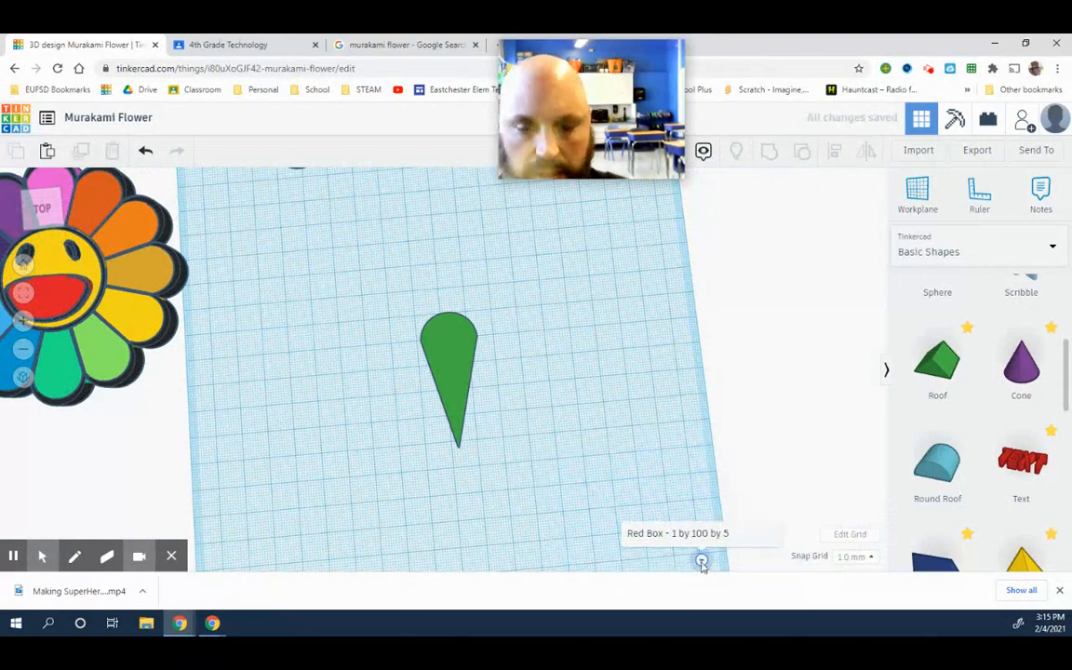
- Duplicate the green petal in place and rotate the copy a twelfth of a turn clockwise on the workplane
click(813, 352)
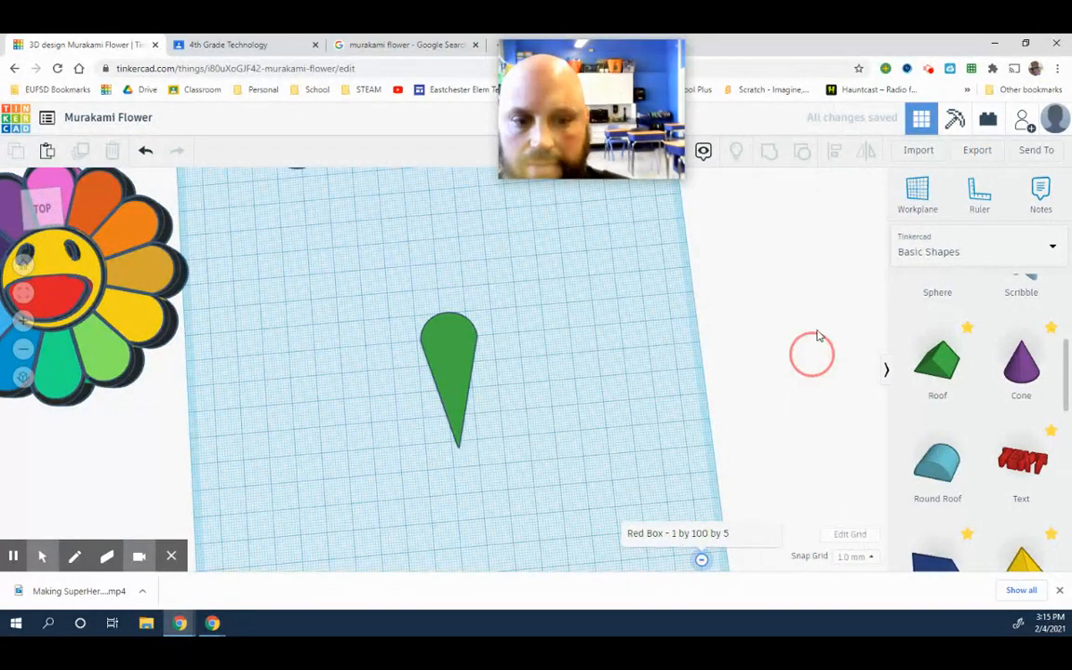
click(465, 368)
key(f)
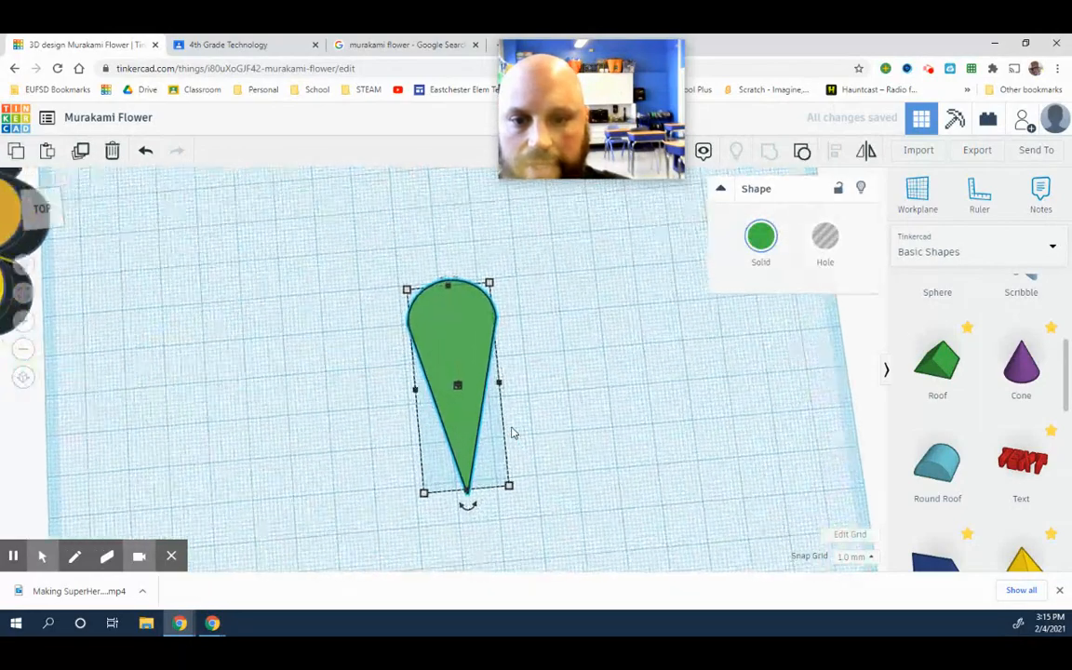
right_drag(582, 433, 590, 365)
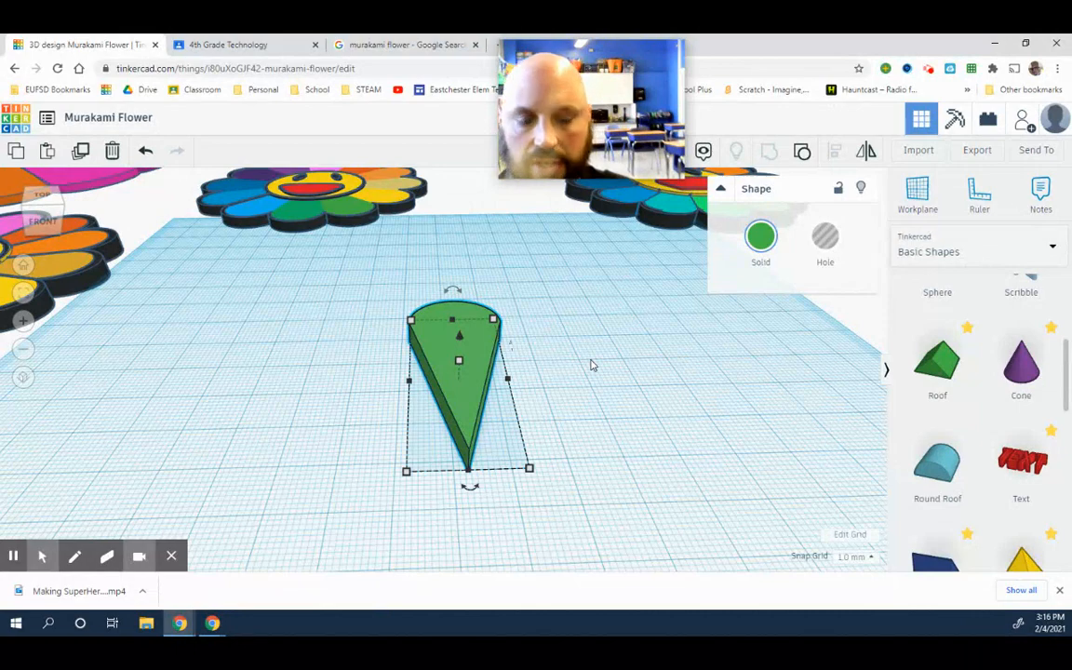
click(82, 150)
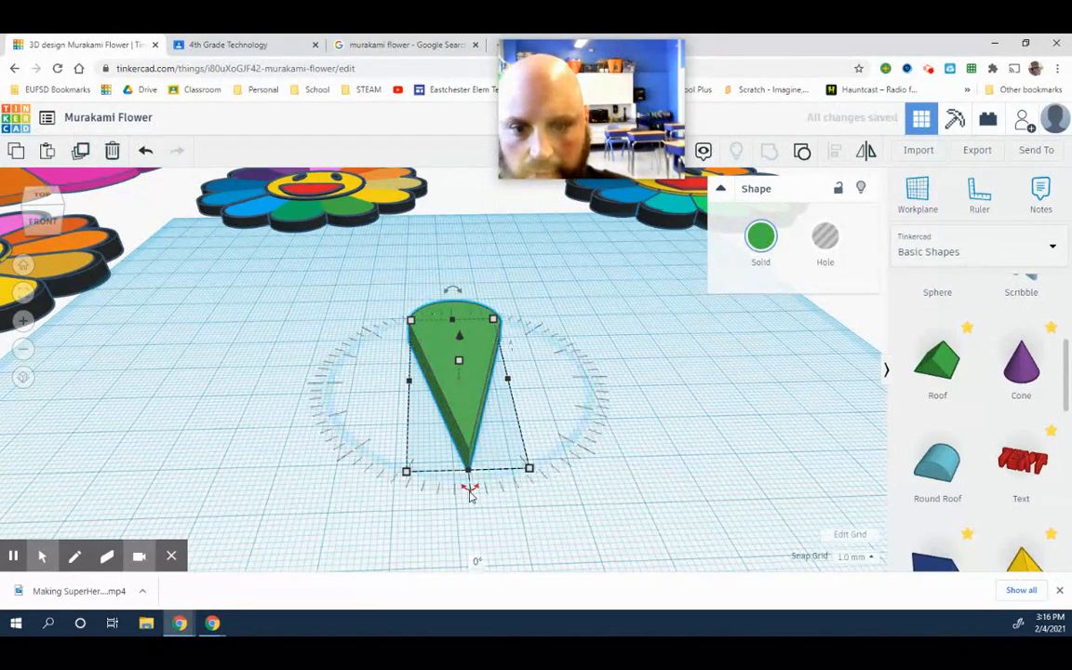
drag(470, 495, 359, 506)
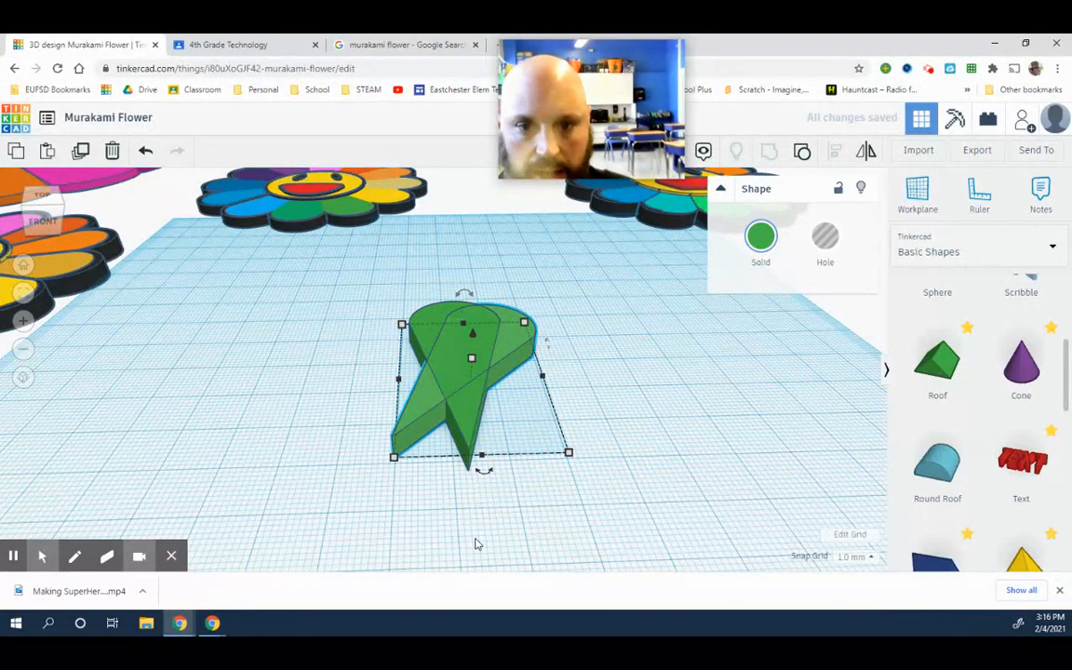
- Nudge the rotated copy against the original petal so their sides touch and their pointed tips meet
key(Right)
key(Right)
key(Right)
key(Right)
key(Right)
key(Right)
key(Right)
key(Right)
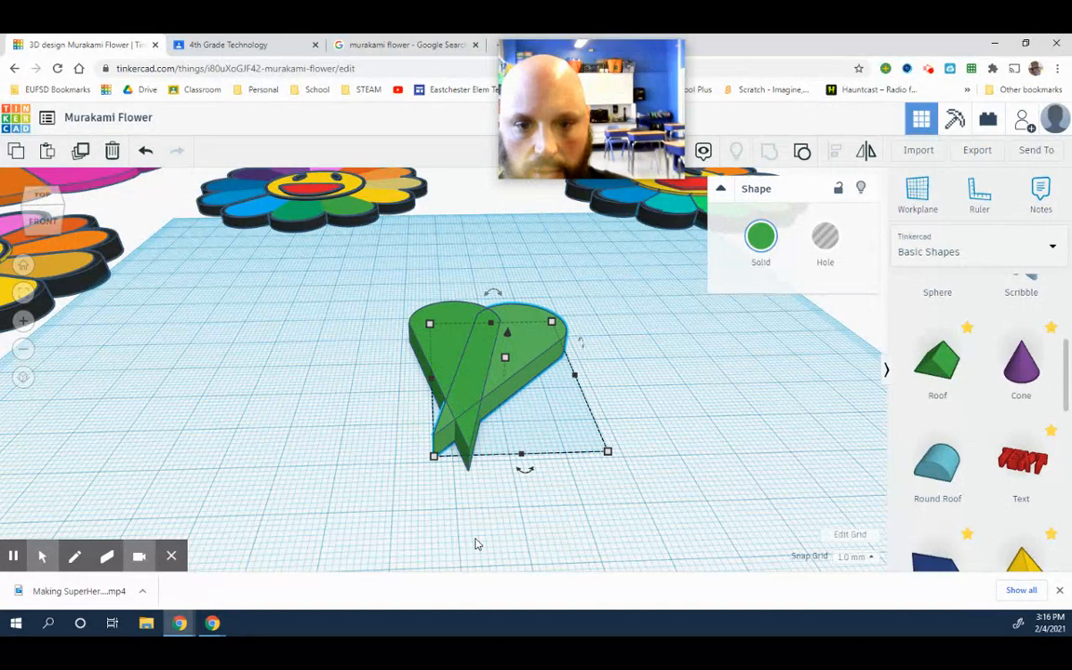
key(Right)
key(Right)
key(Right)
key(Right)
key(Right)
key(Right)
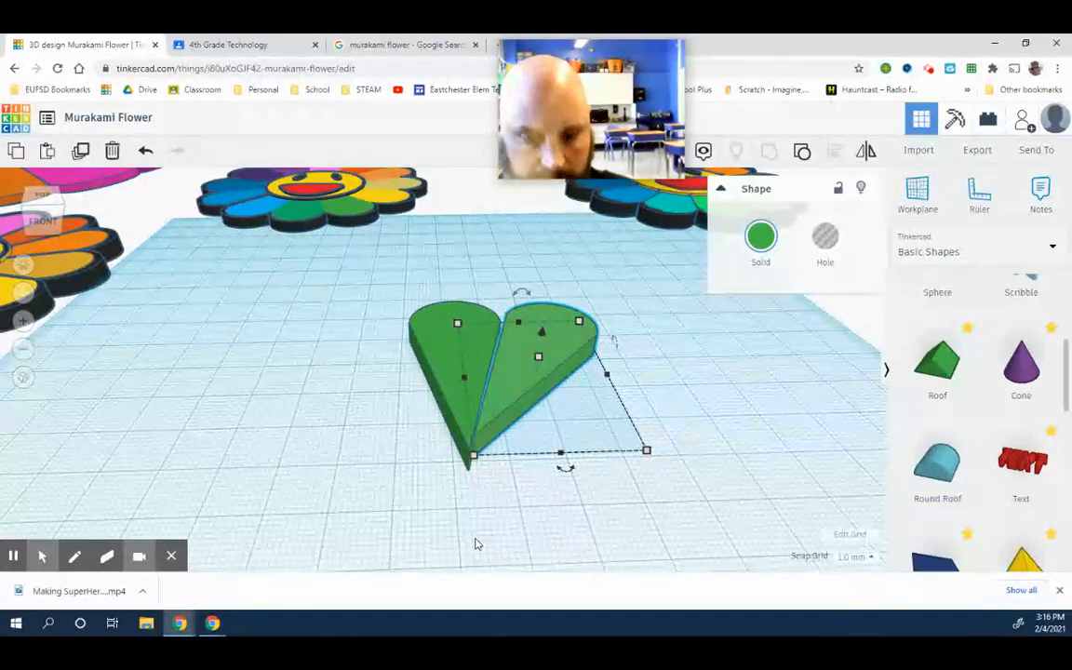
key(Down)
key(Down)
key(Left)
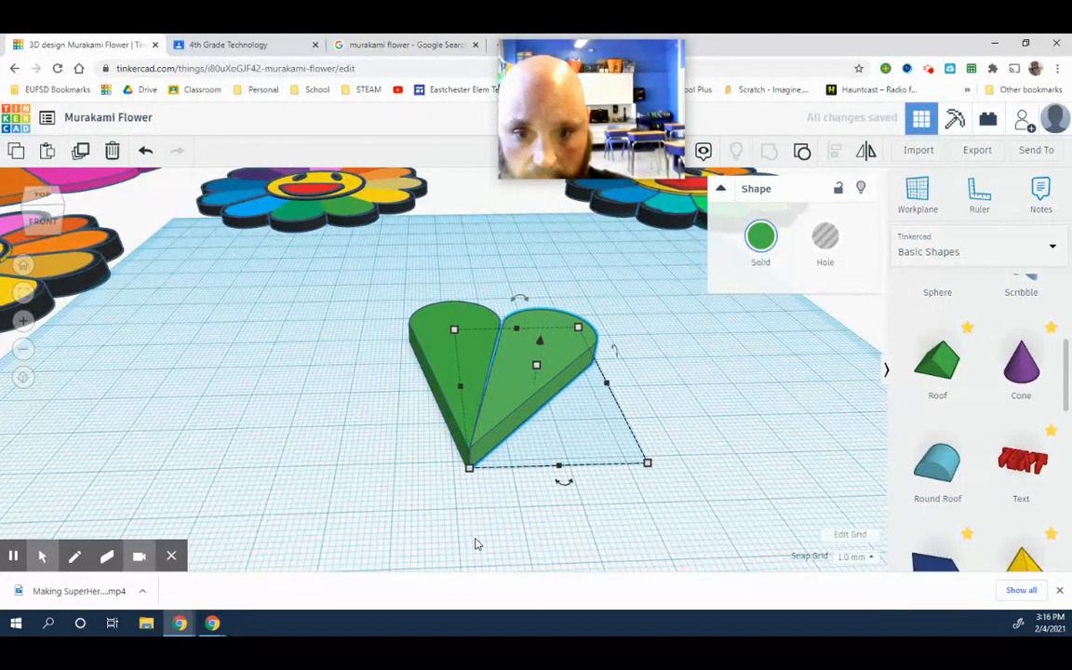
key(Left)
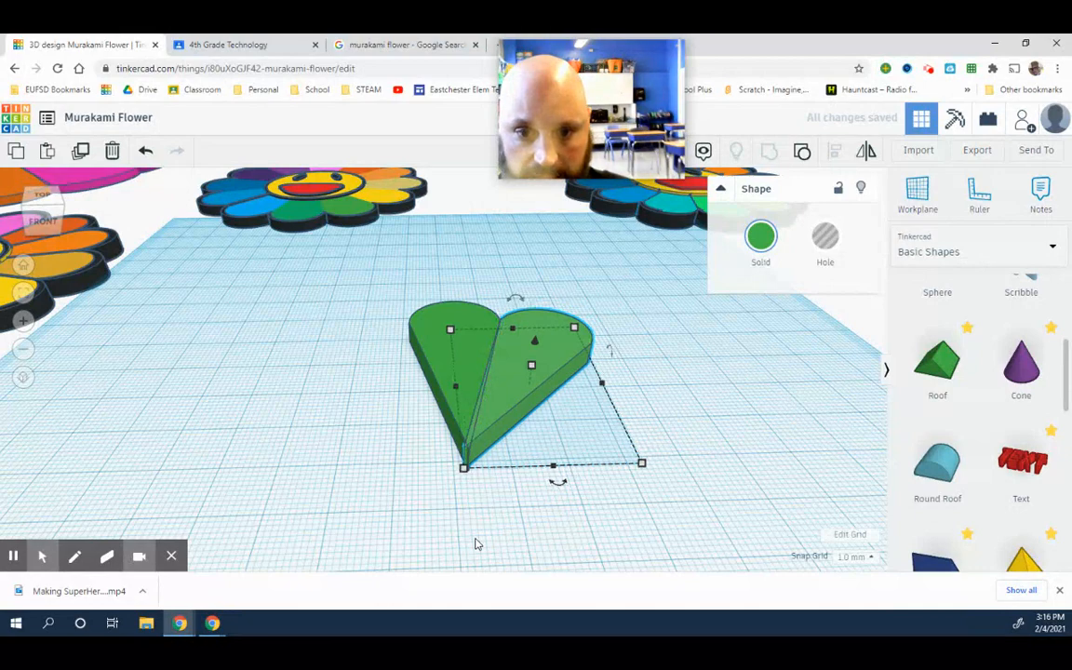
key(Right)
key(Left)
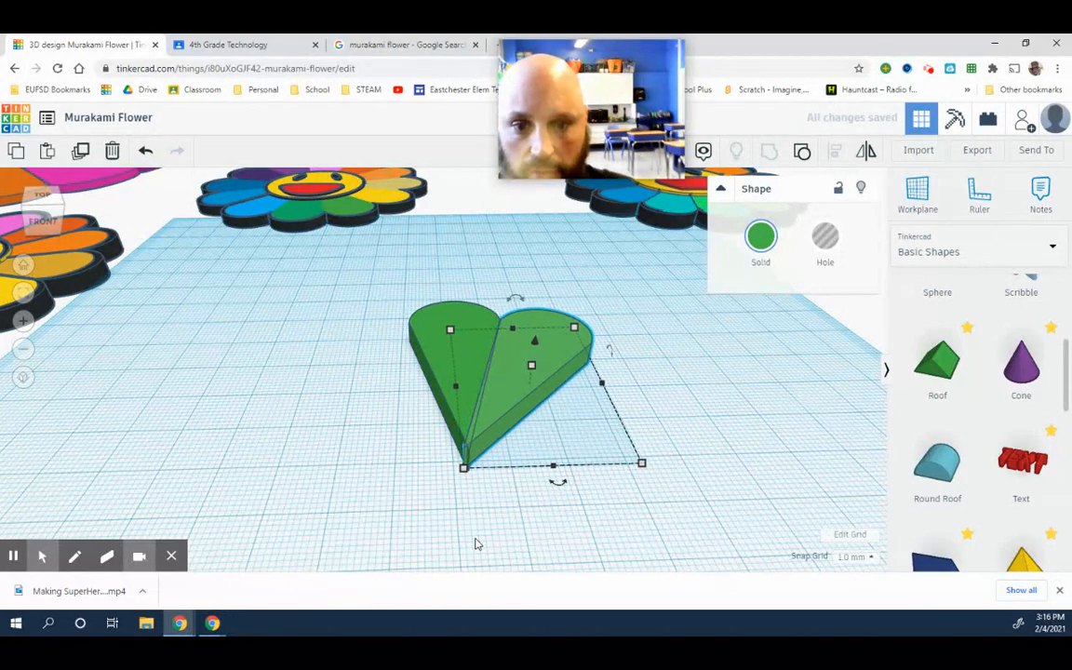
- Repeat the duplication with its rotation and offset ten times to complete a ring of twelve petals
key(ctrl+d)
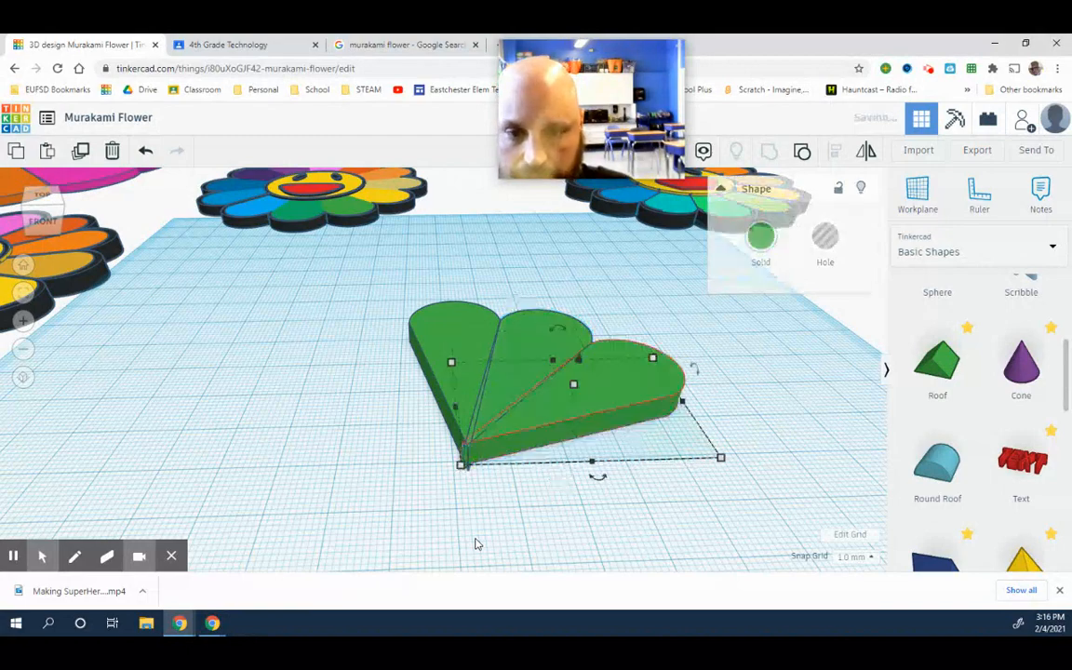
key(ctrl+d)
key(ctrl+d)
key(ctrl+d)
key(ctrl+d)
key(ctrl+d)
key(ctrl+d)
key(ctrl+d)
key(ctrl+d)
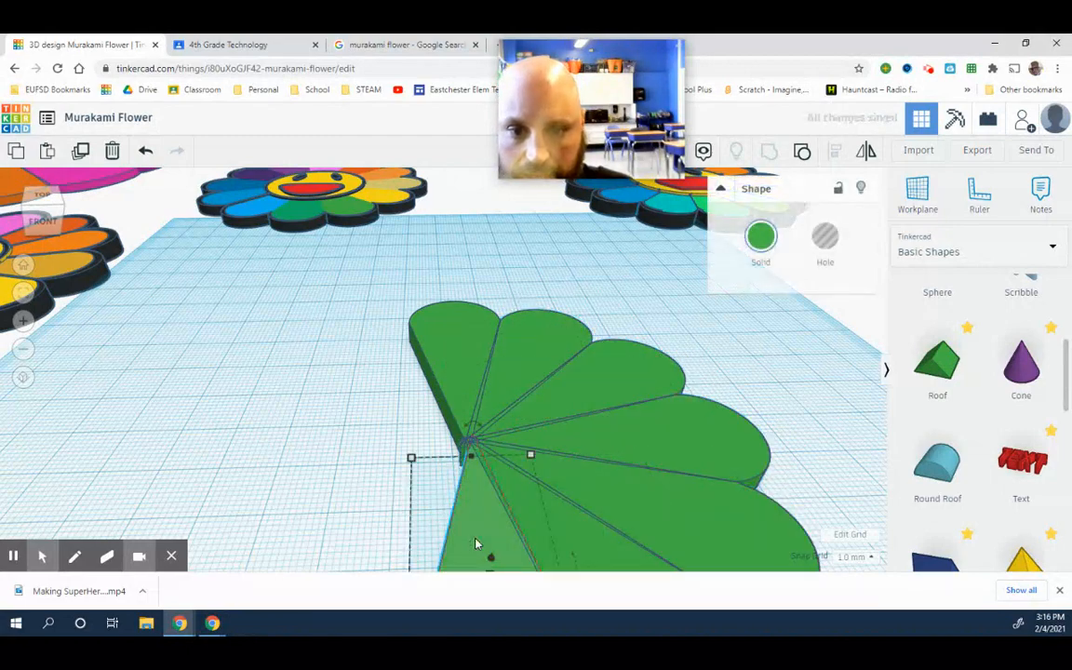
key(ctrl+d)
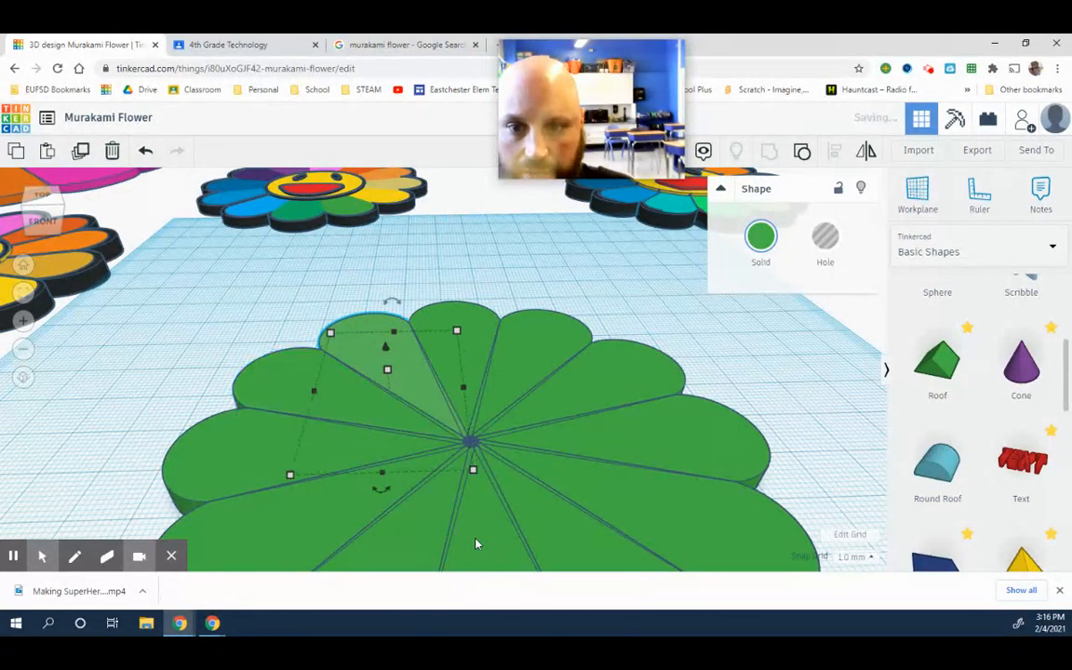
scroll(598, 405, down, 5)
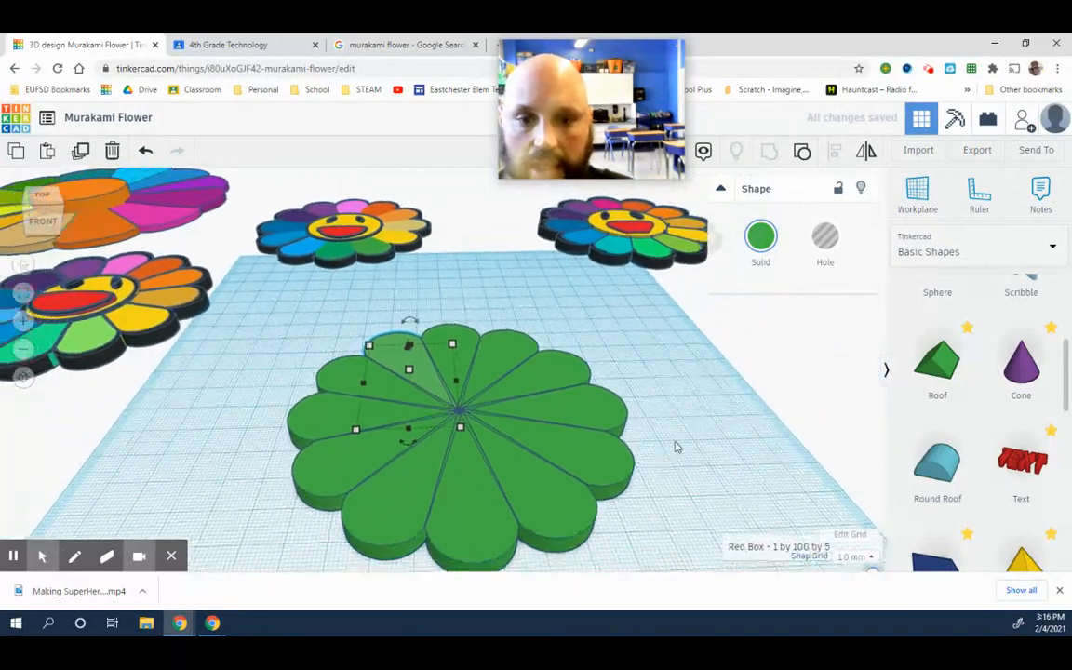
click(684, 368)
right_drag(684, 369, 652, 408)
click(627, 407)
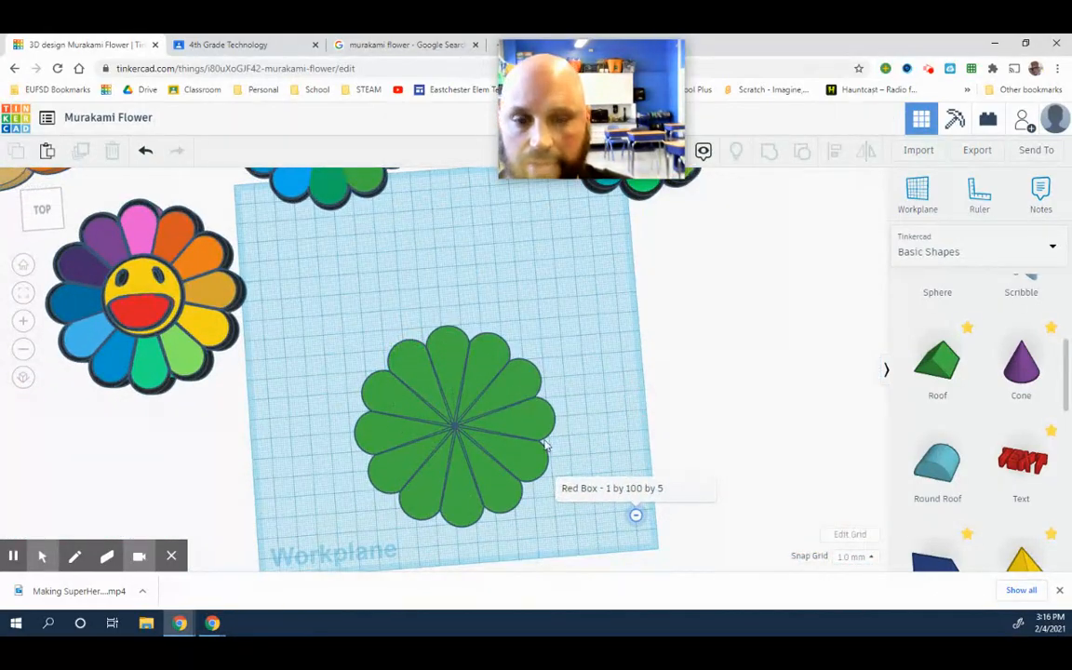
right_drag(628, 406, 456, 413)
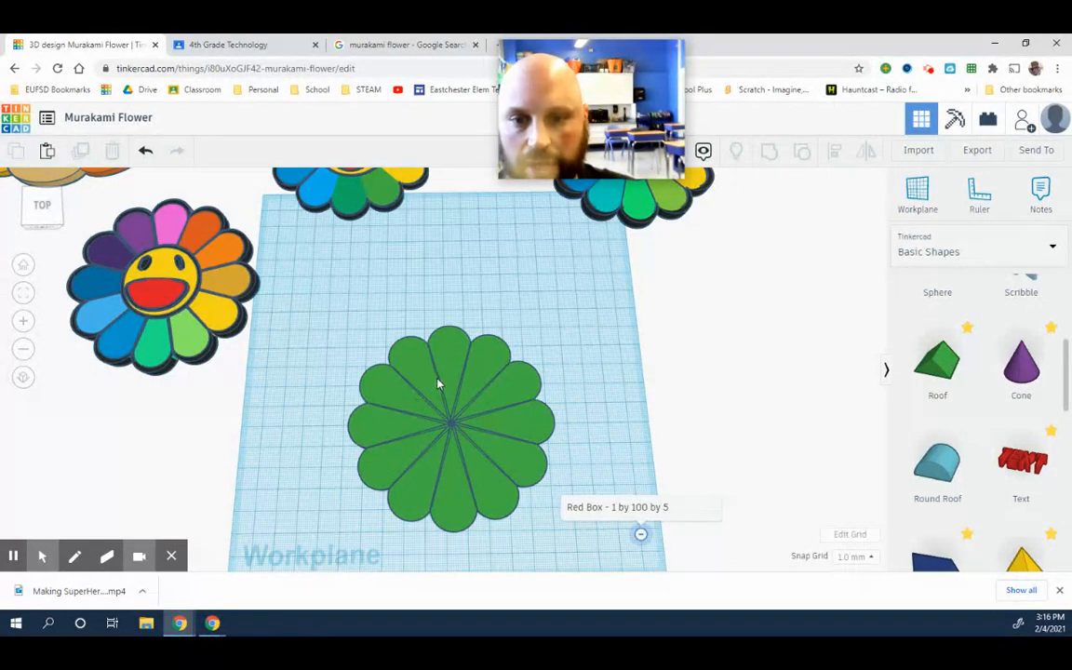
mouse_move(594, 390)
right_down()
mouse_move(600, 369)
mouse_move(611, 385)
mouse_move(606, 366)
right_up()
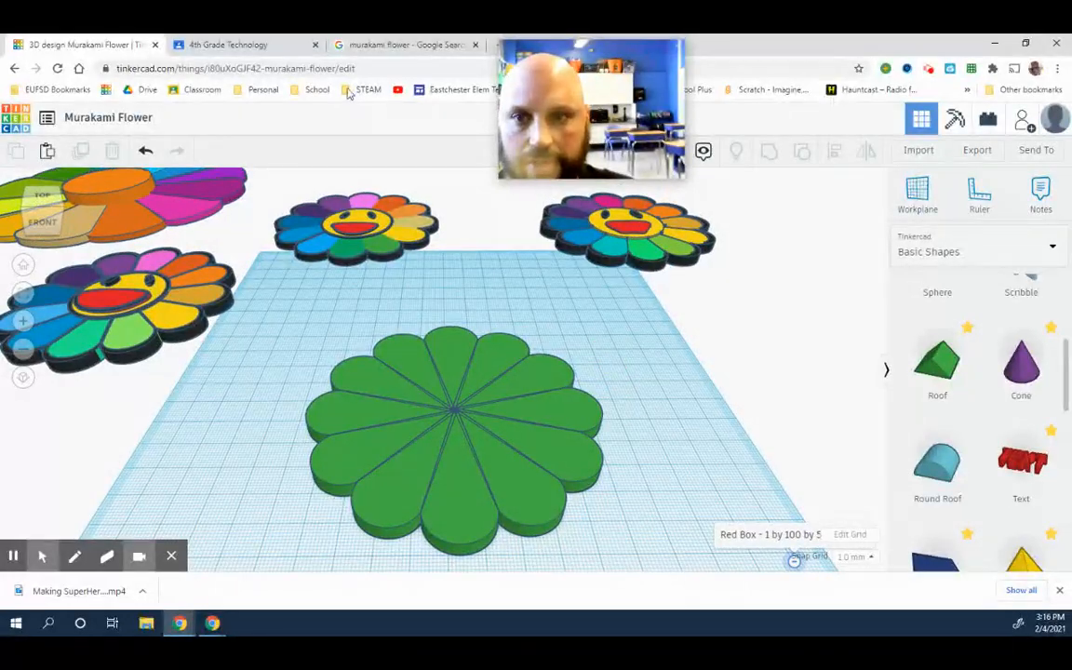
- Check the colors in the Murakami flower reference image and color the ring's top petal magenta pink
click(347, 46)
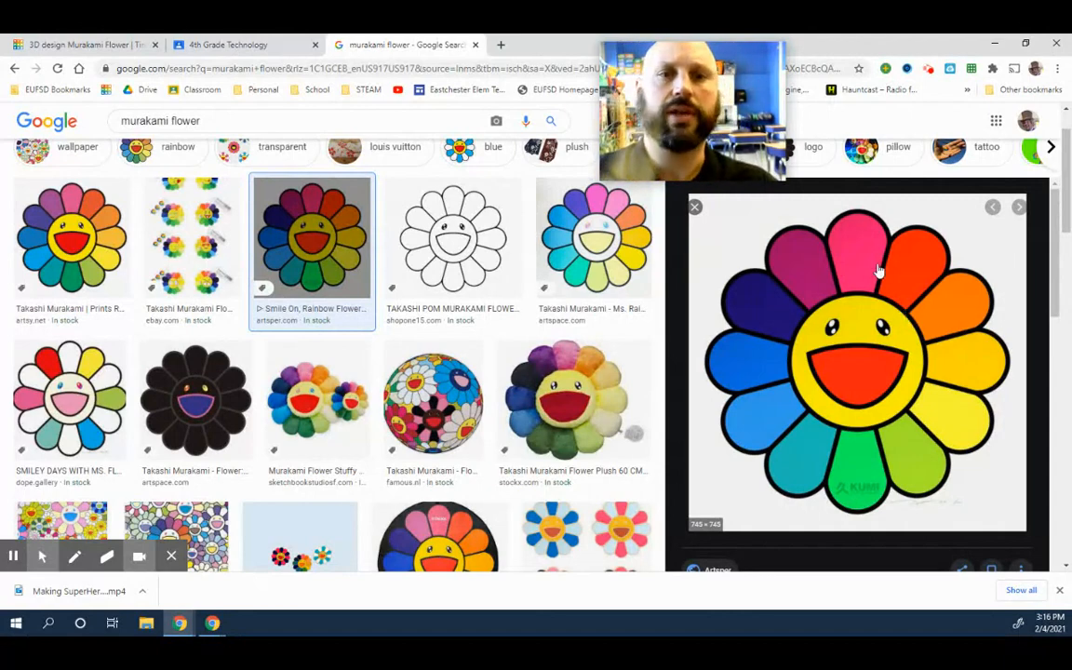
click(84, 46)
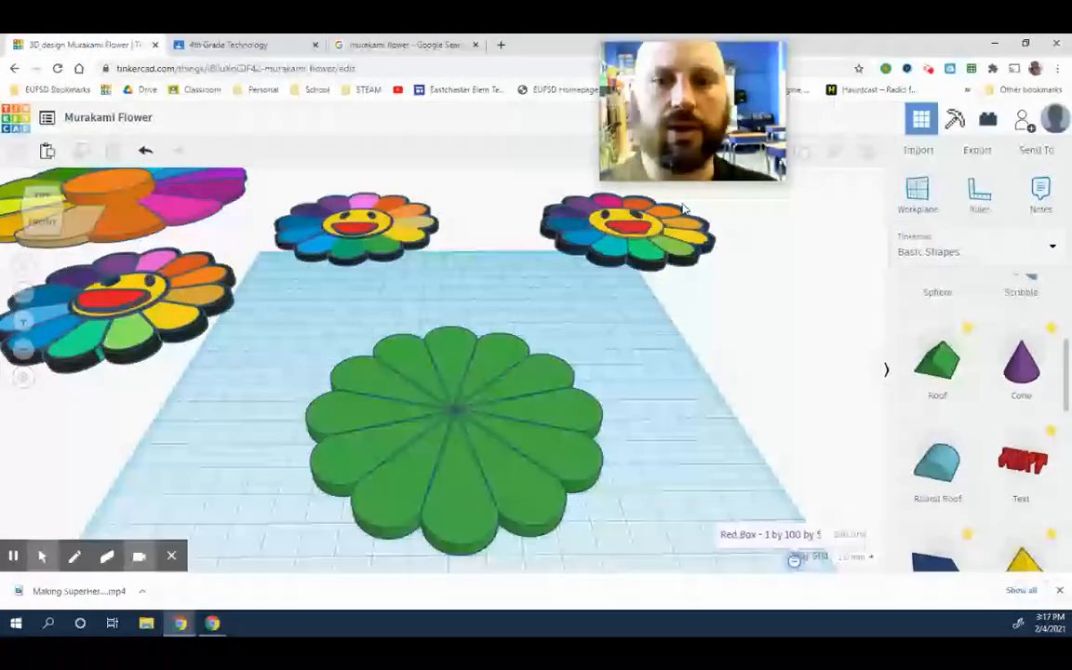
click(458, 354)
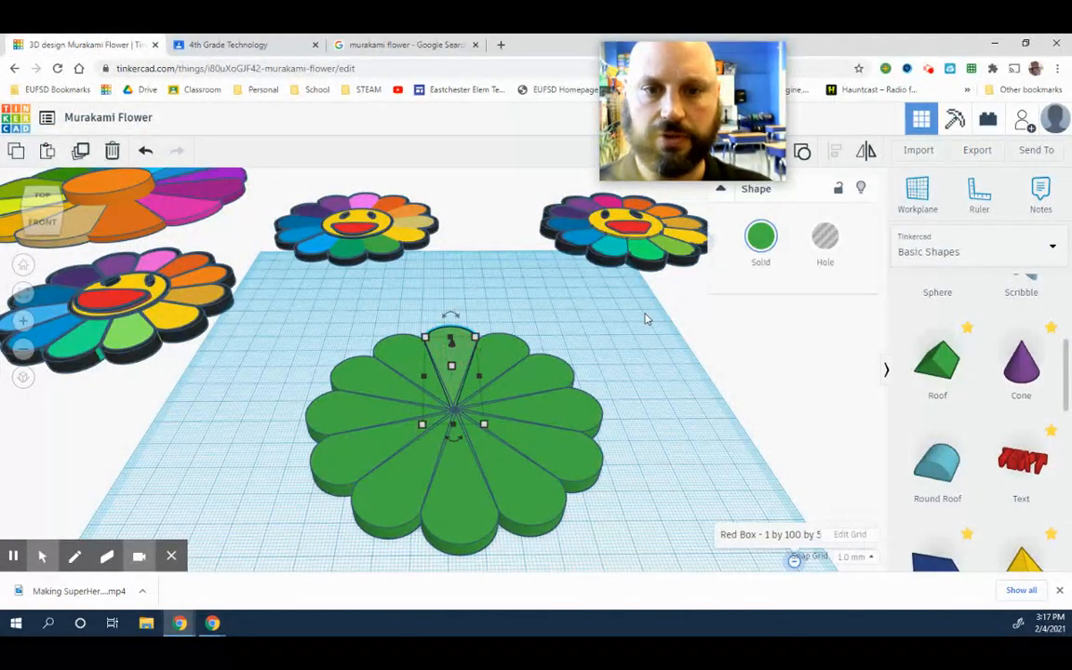
click(758, 240)
click(859, 365)
click(715, 402)
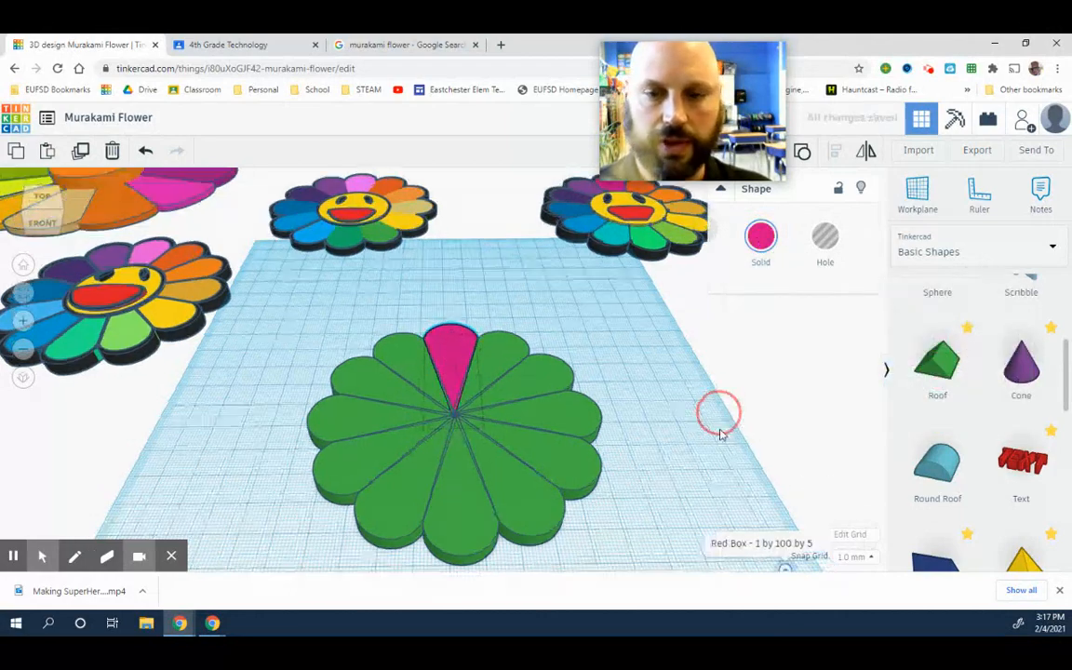
- Color the petal clockwise from the pink one custom orange-red, hex e34122, matching the reference flower image
click(365, 46)
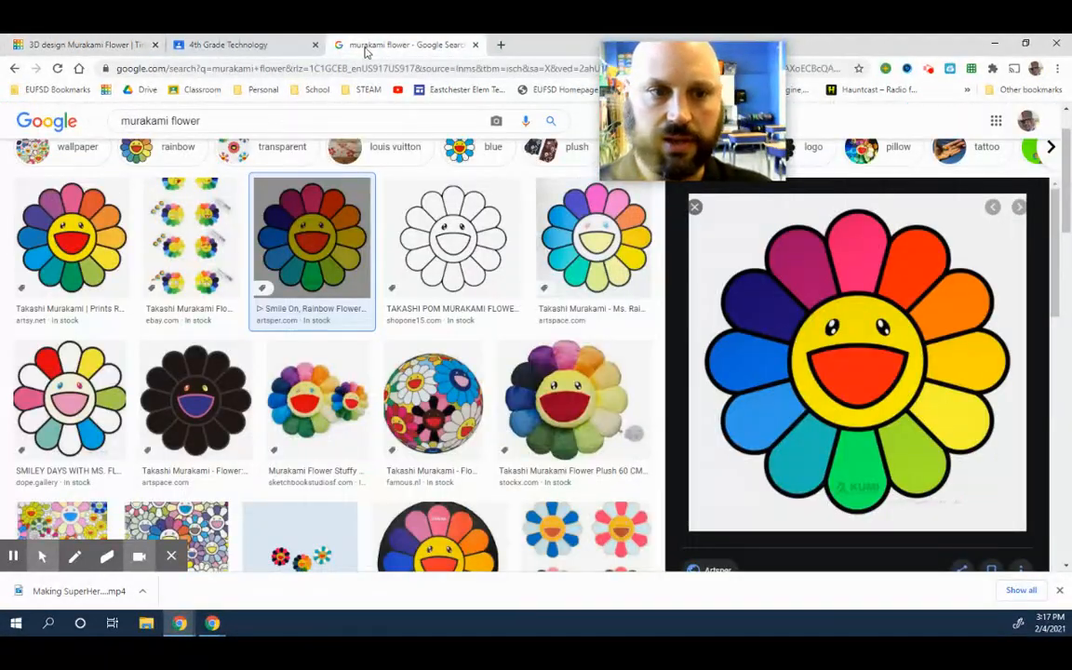
click(97, 45)
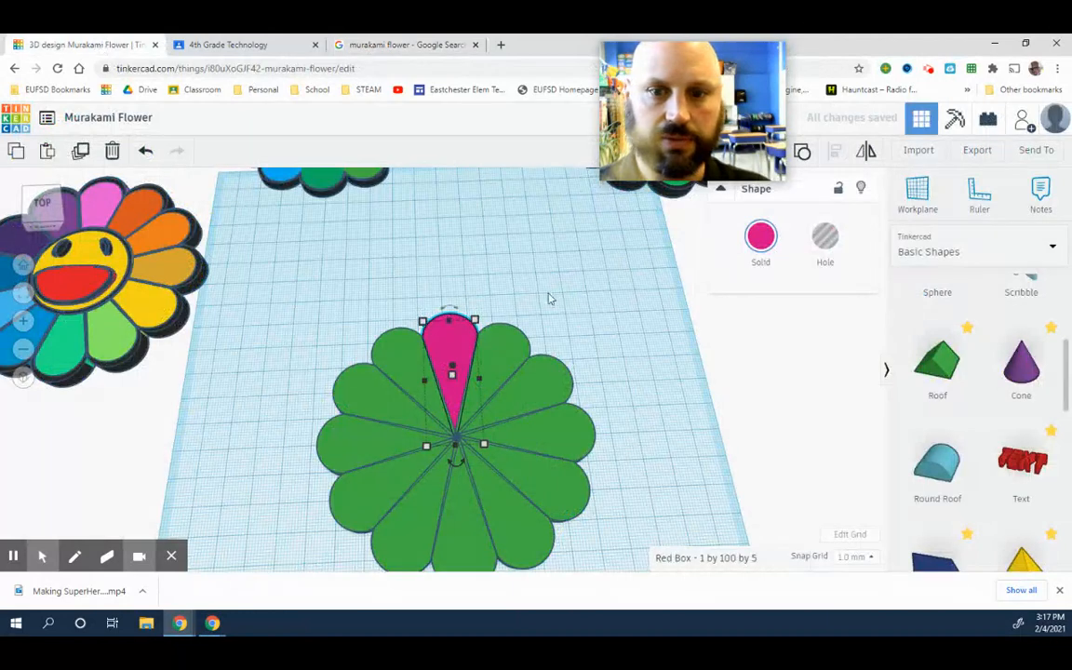
click(508, 358)
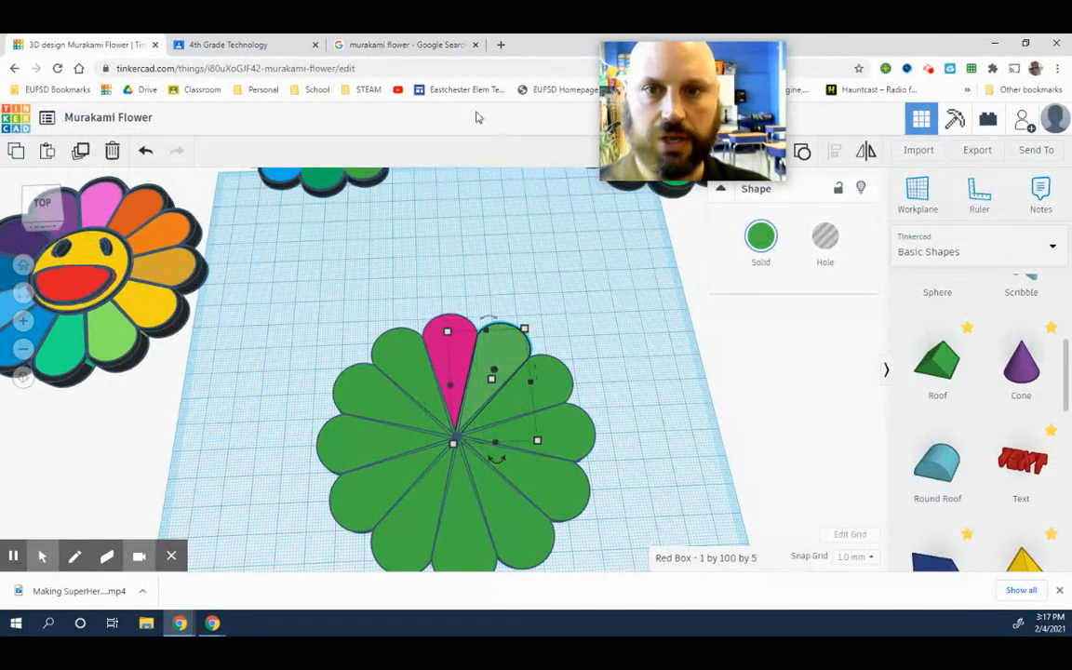
click(342, 47)
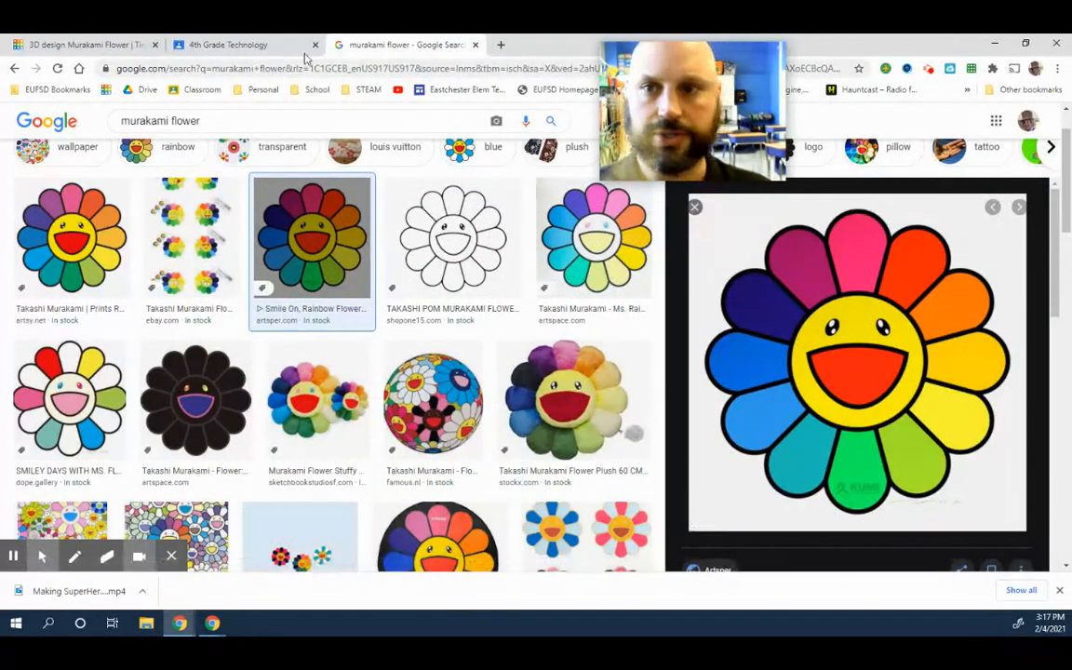
click(93, 45)
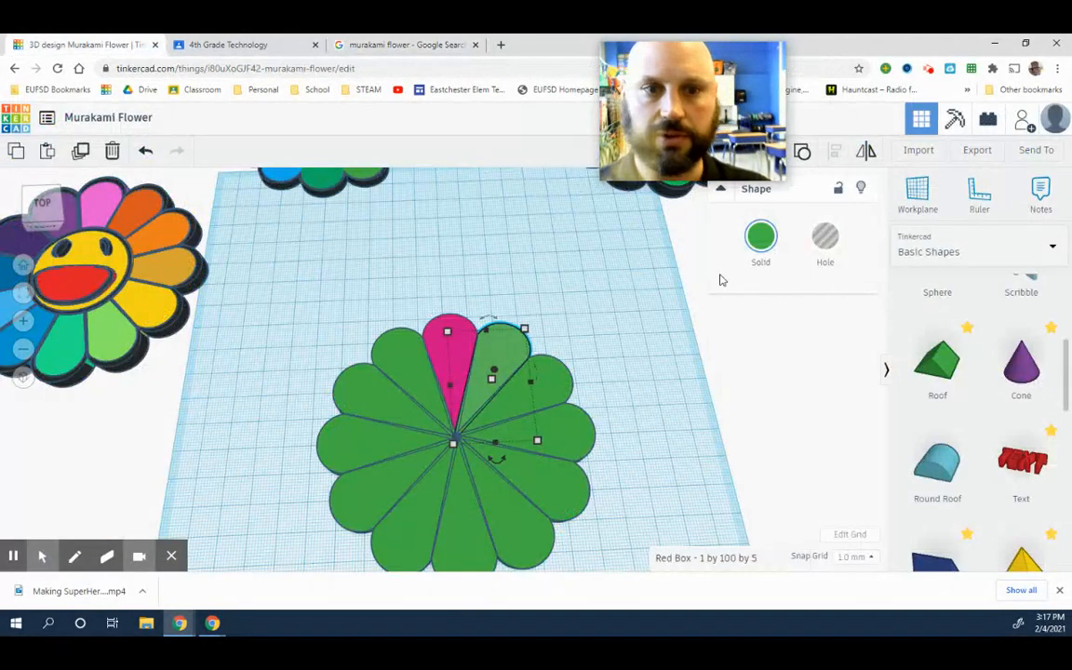
click(761, 237)
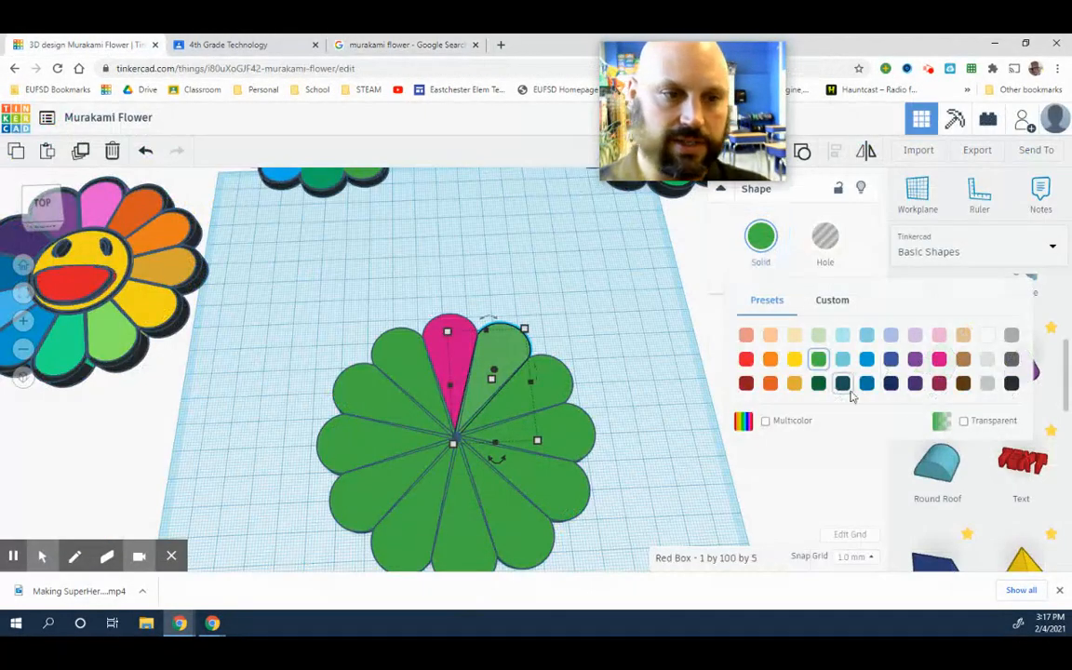
click(771, 384)
click(756, 244)
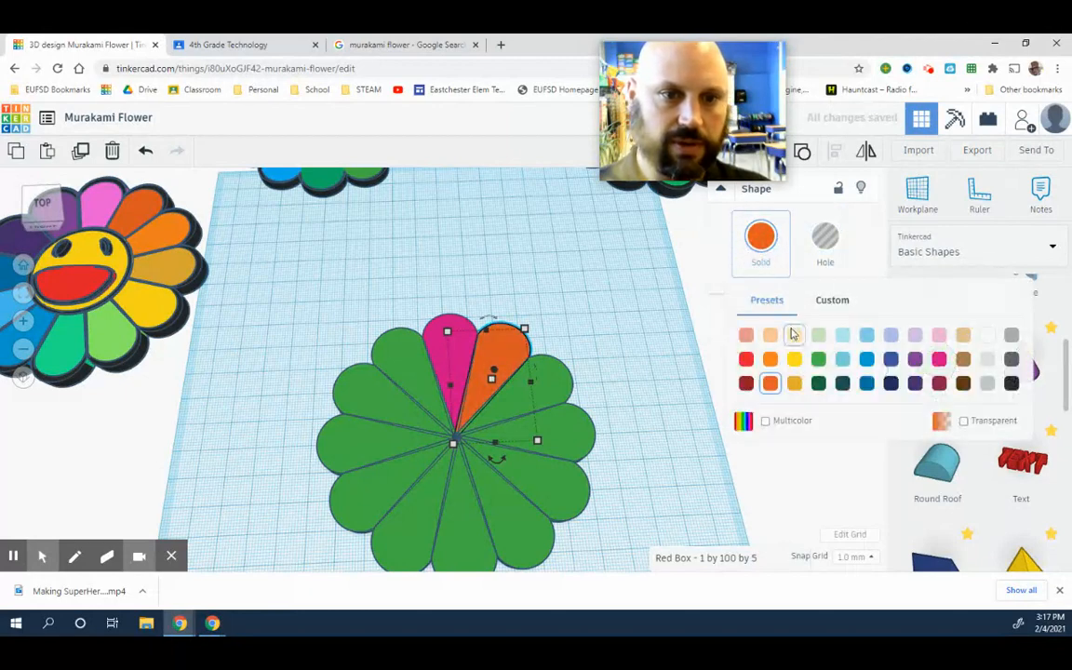
click(831, 310)
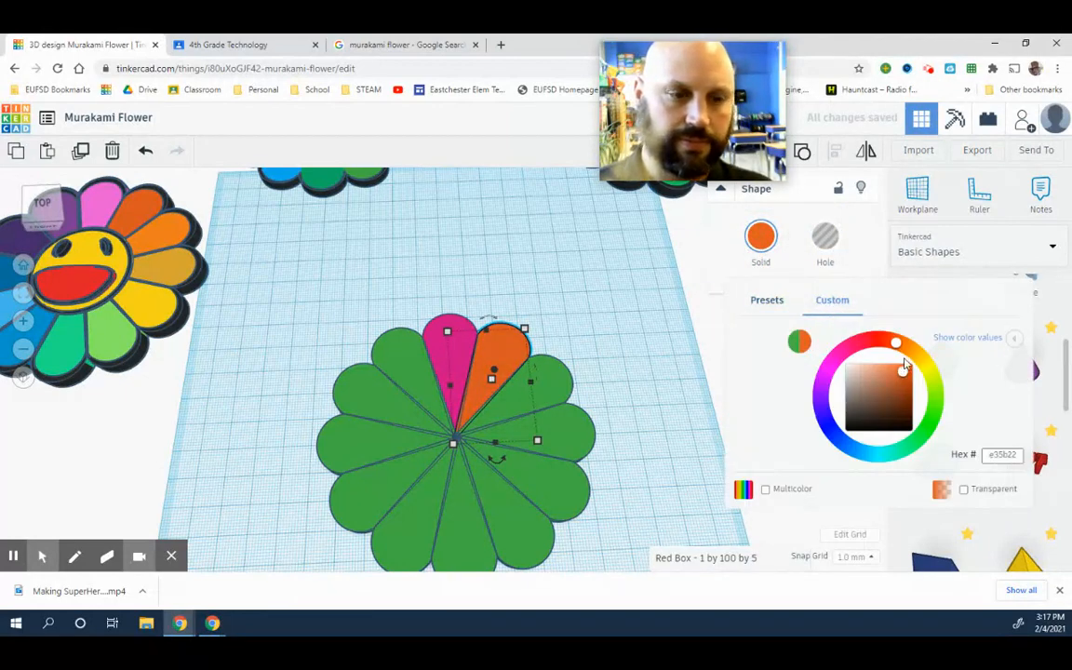
drag(893, 347, 886, 347)
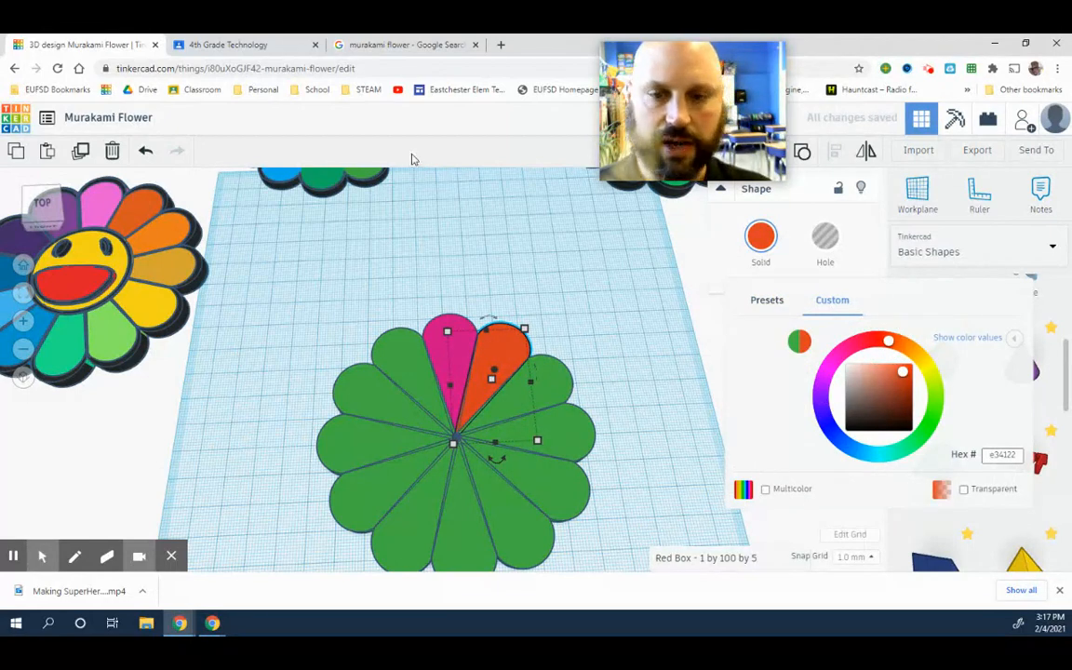
- Compare with the reference flower and color the third petal clockwise from the top in the bright orange preset
click(405, 44)
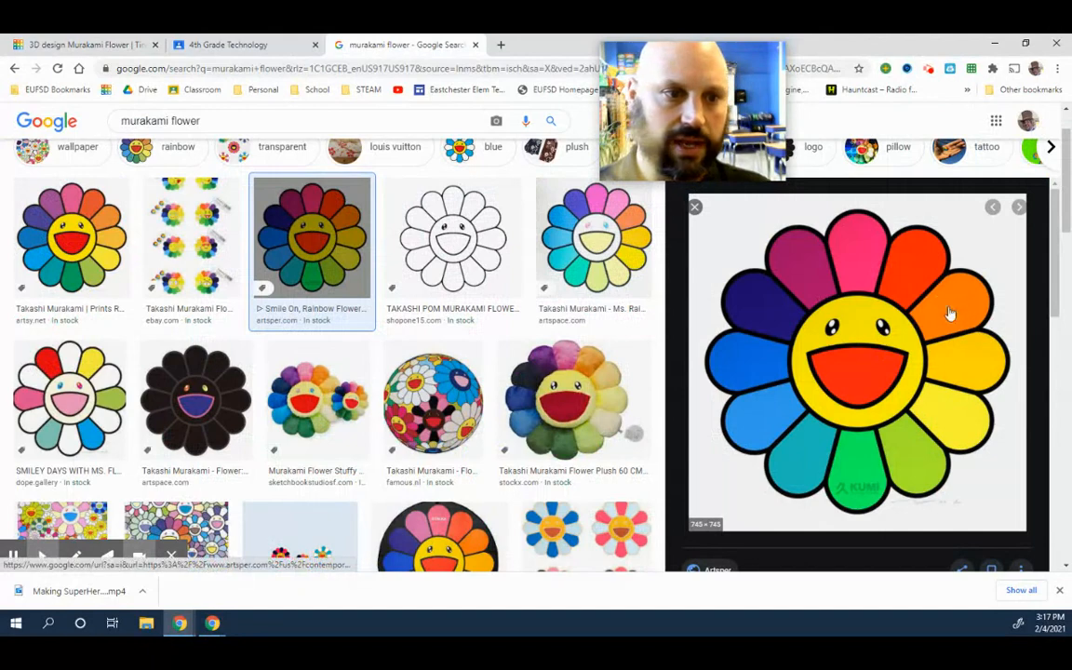
click(83, 45)
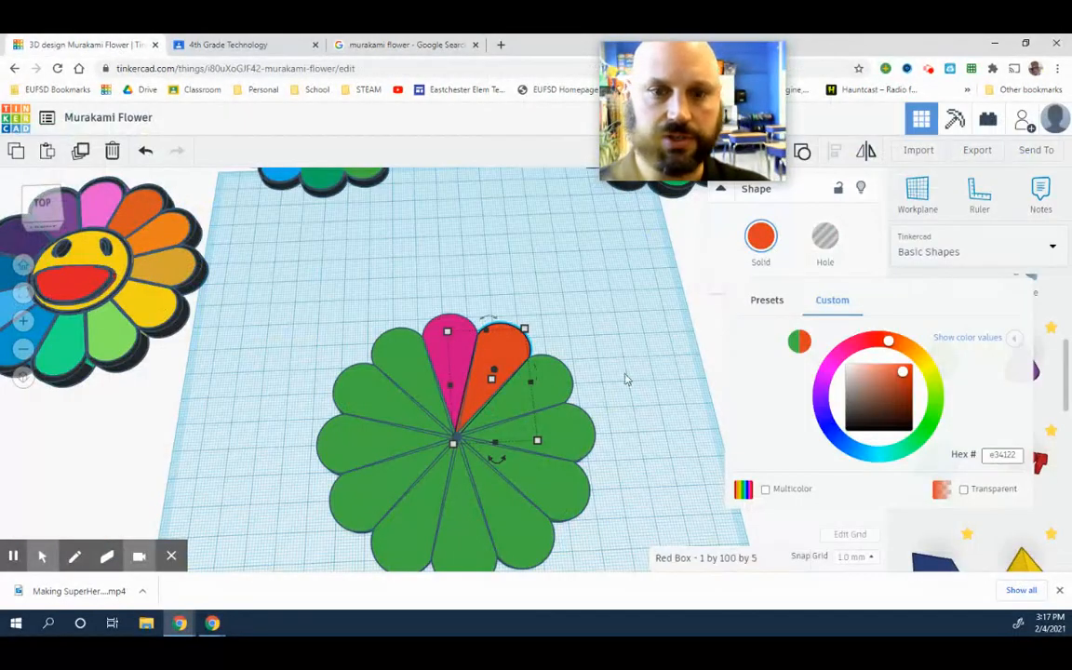
click(550, 392)
click(760, 236)
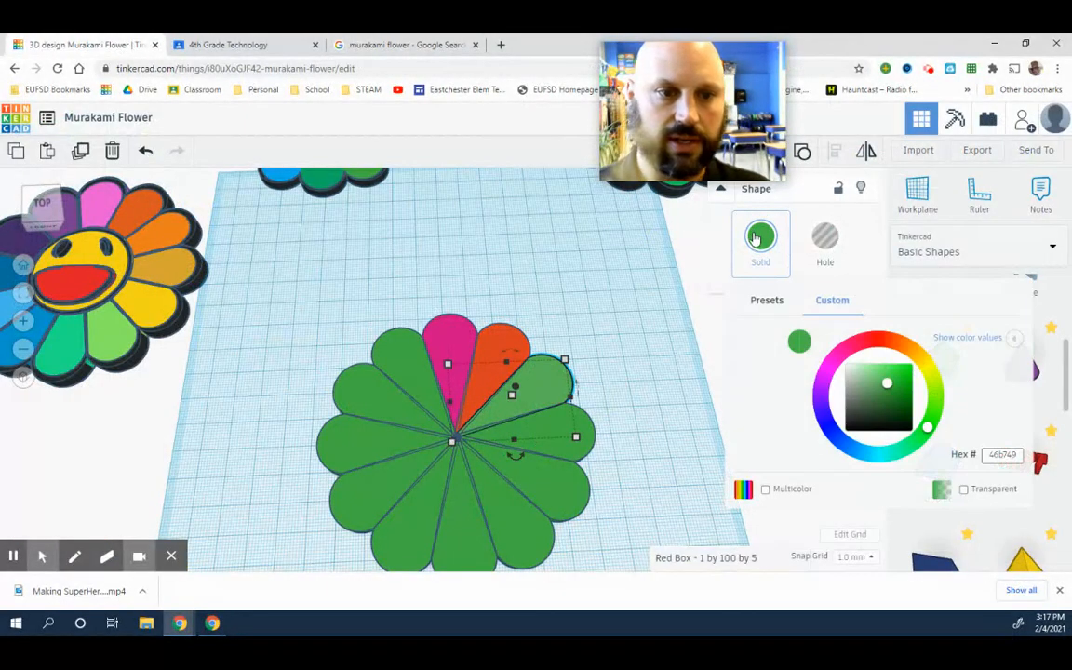
click(766, 301)
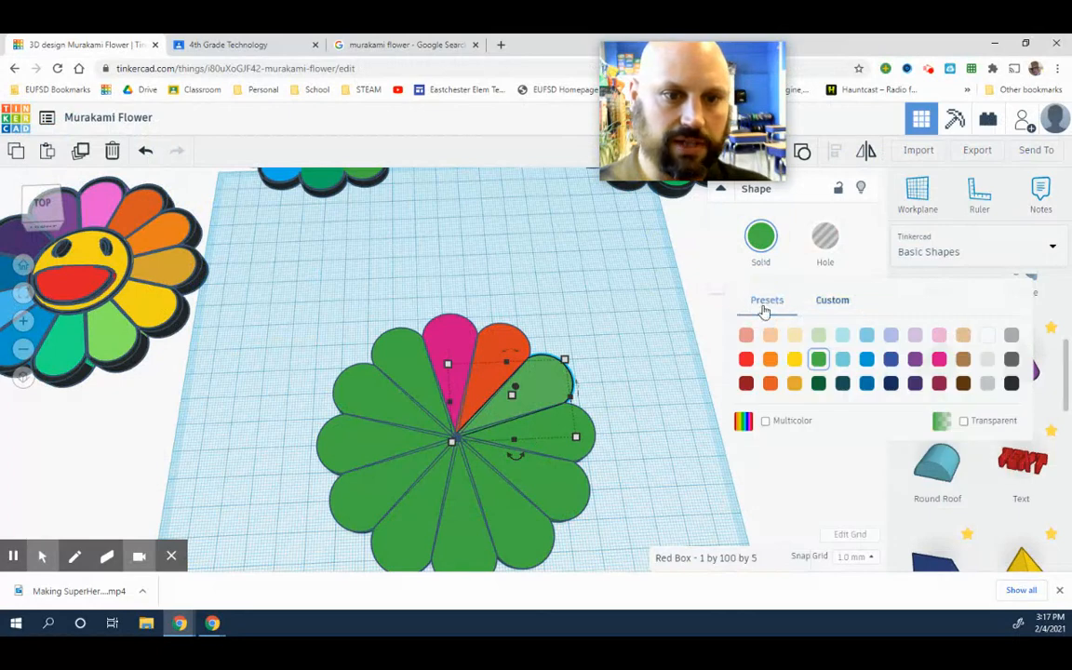
click(772, 383)
click(761, 240)
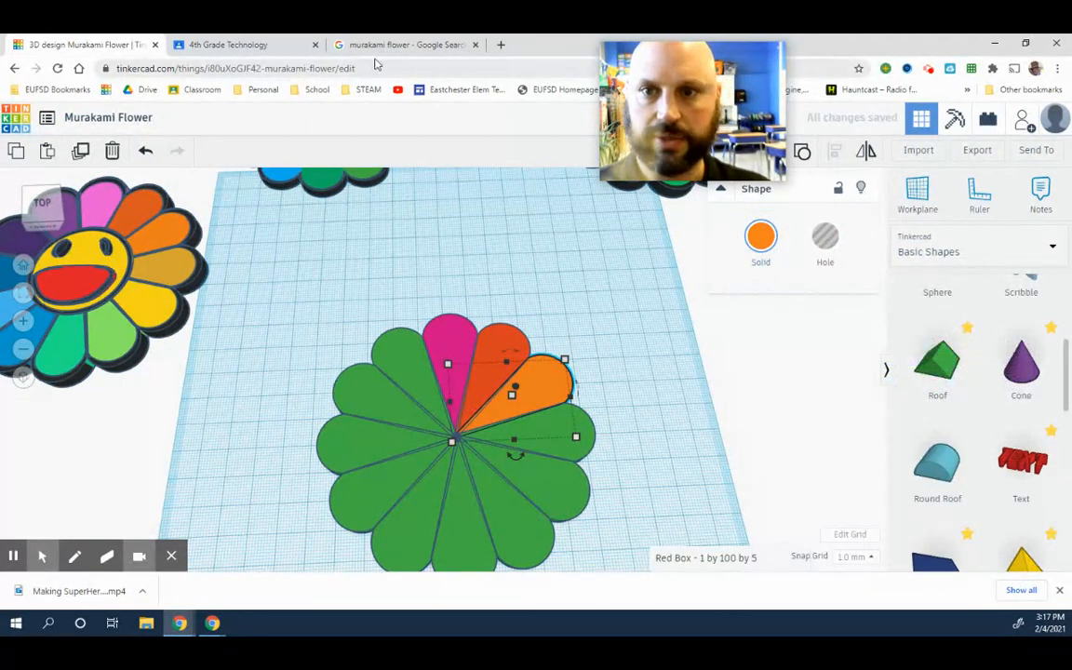
- Check the reference flower image and color the fourth petal clockwise from the top in the bright yellow preset
click(381, 49)
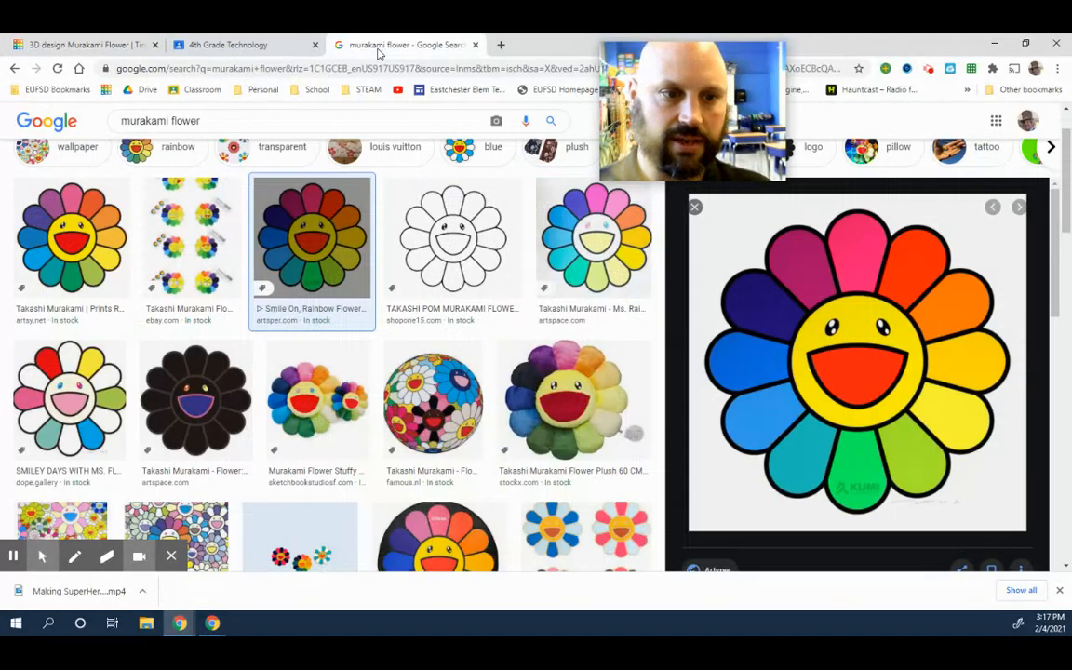
click(108, 43)
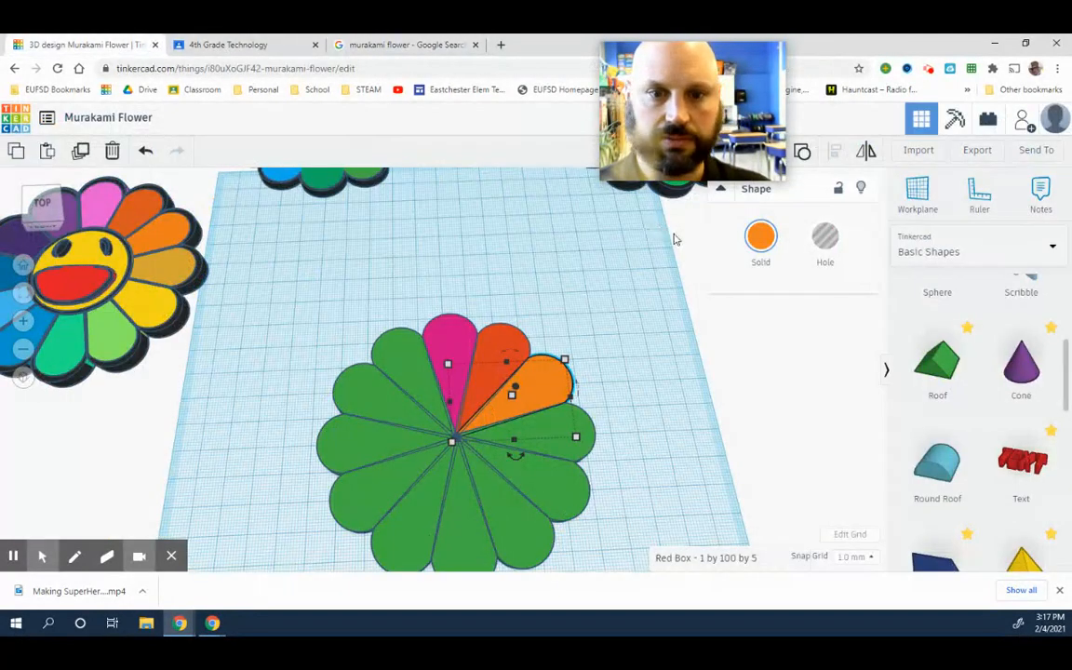
click(590, 424)
click(761, 237)
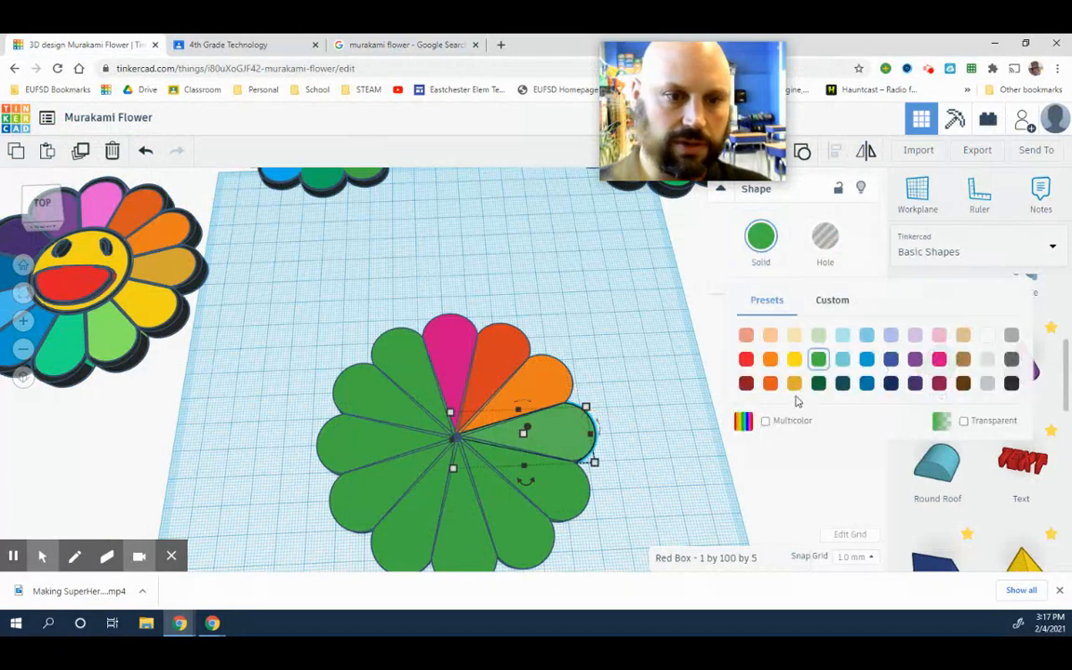
click(795, 363)
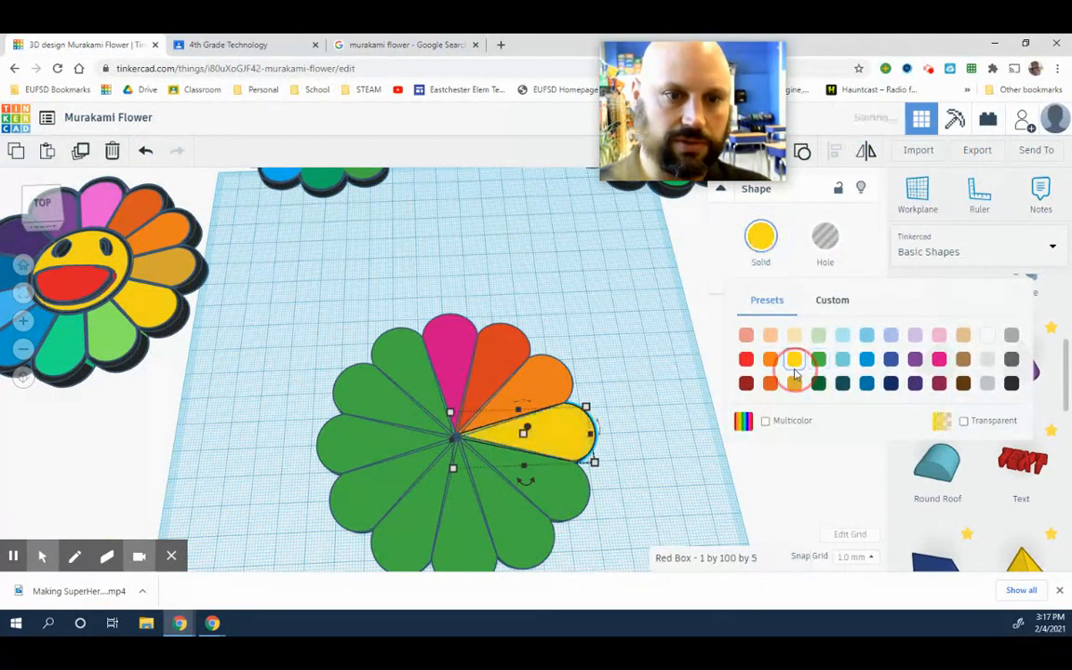
- Try custom yellow shades on the fourth petal clockwise from the top, ending on hex e0dd1b
click(760, 247)
click(830, 303)
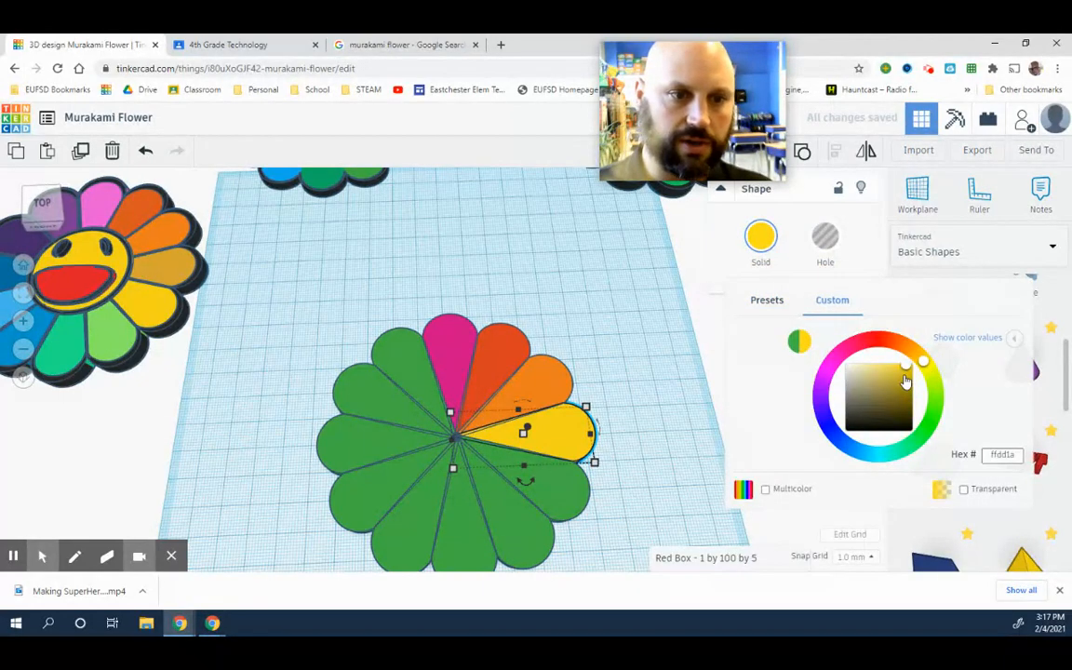
drag(906, 382, 899, 376)
click(894, 370)
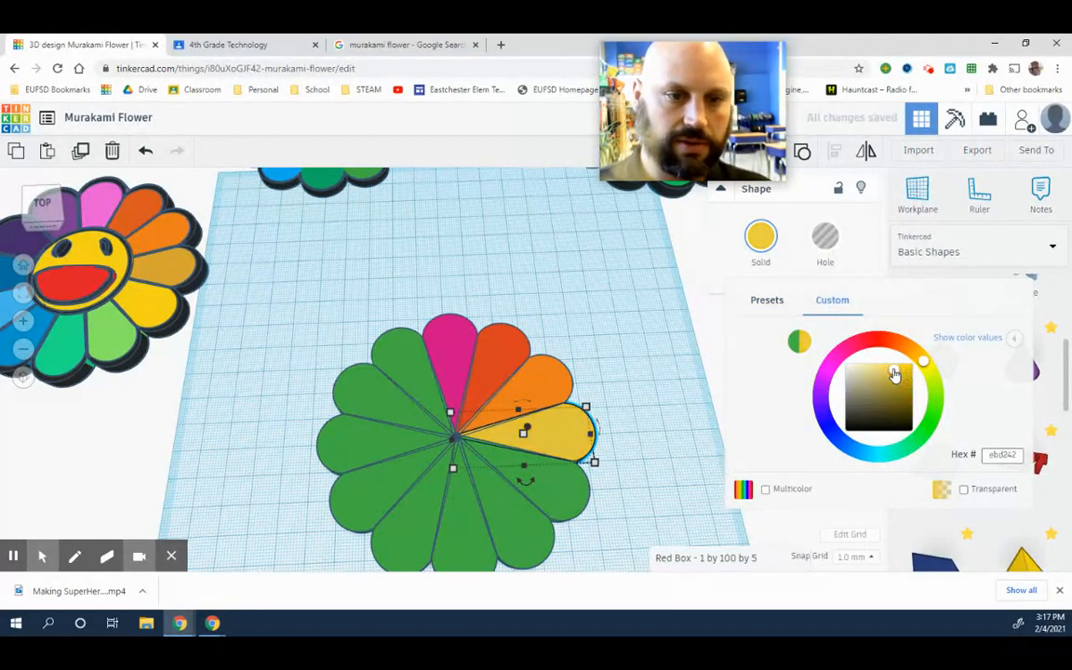
click(904, 372)
click(910, 373)
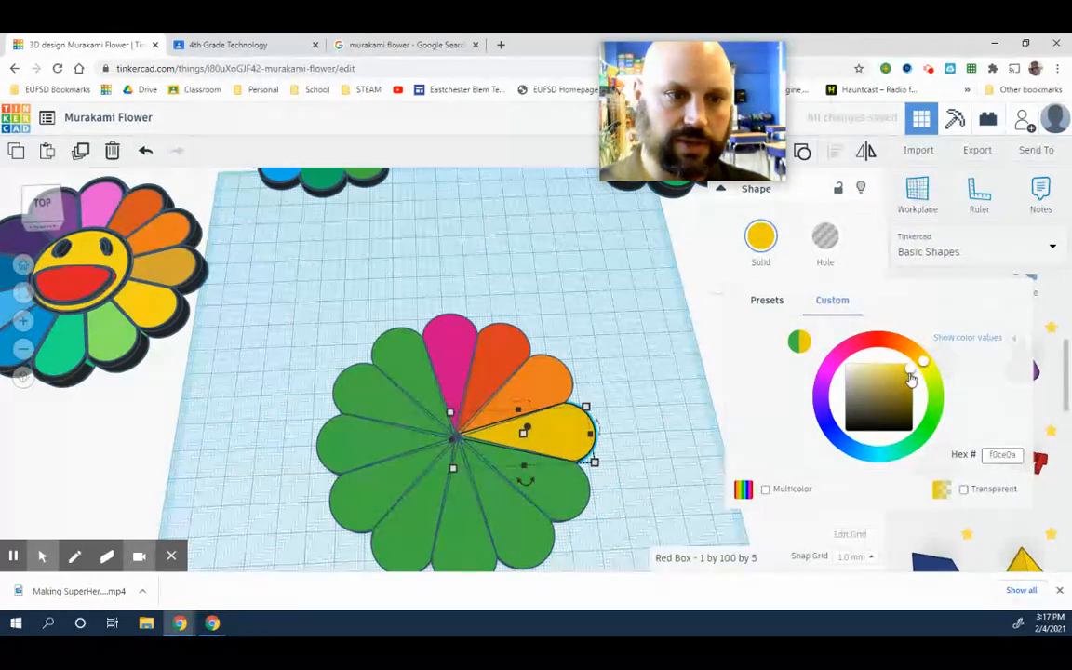
click(912, 379)
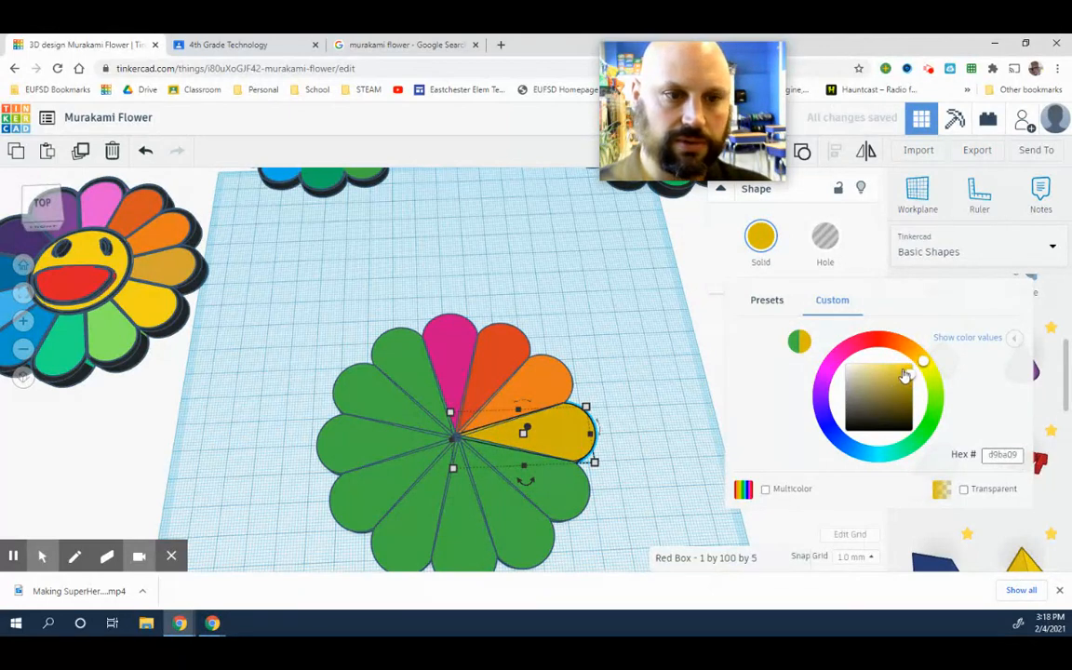
click(932, 371)
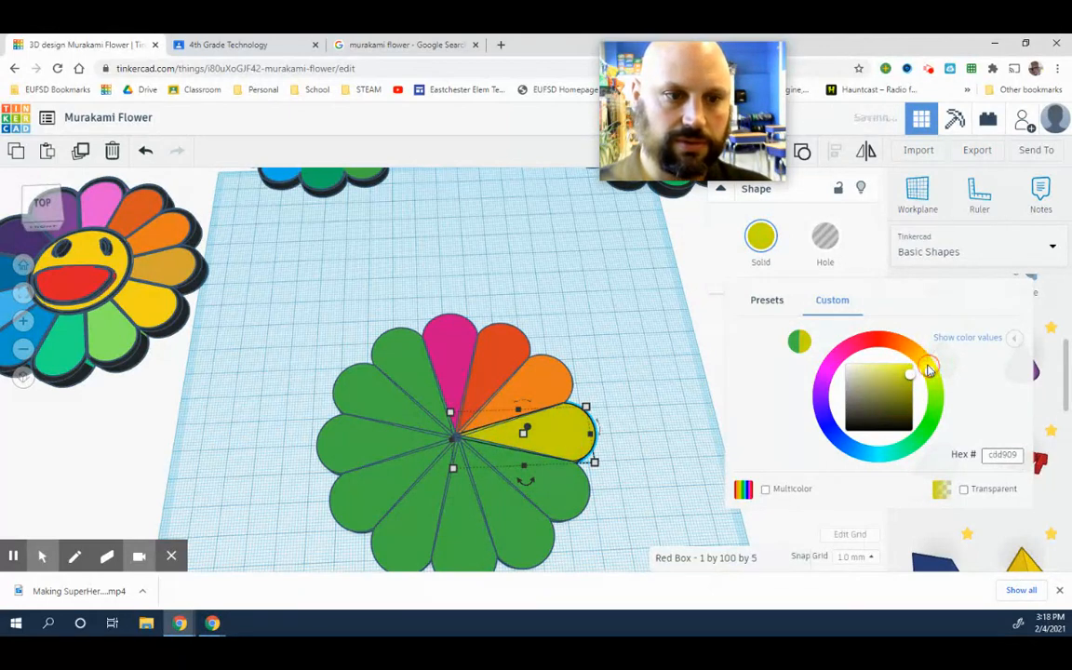
drag(926, 366, 925, 368)
click(908, 374)
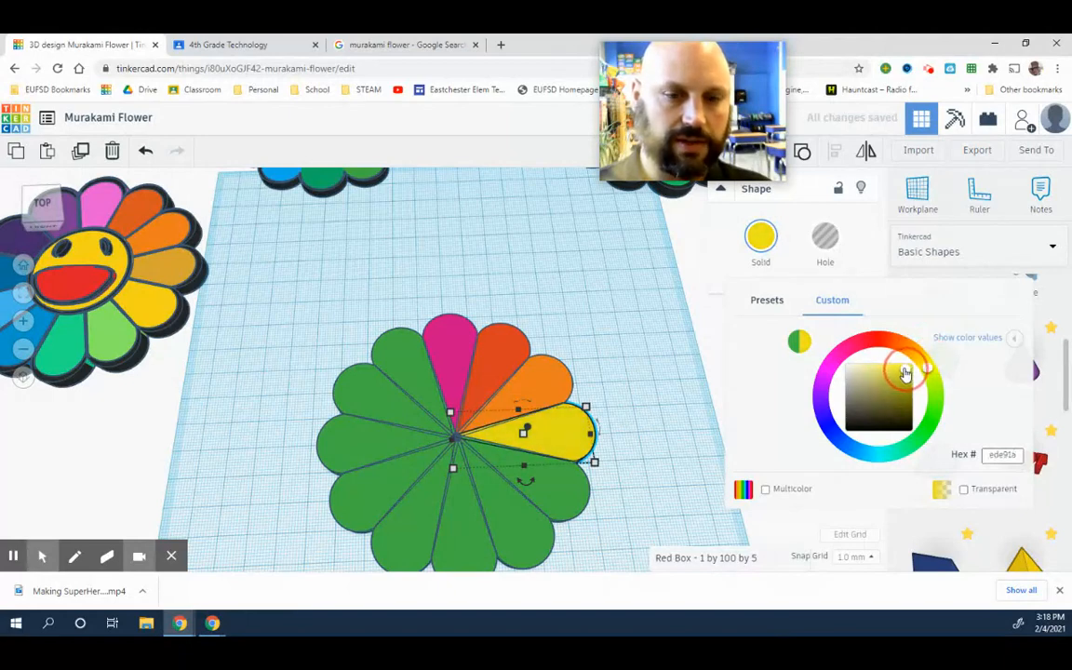
click(908, 376)
drag(908, 376, 907, 379)
click(911, 374)
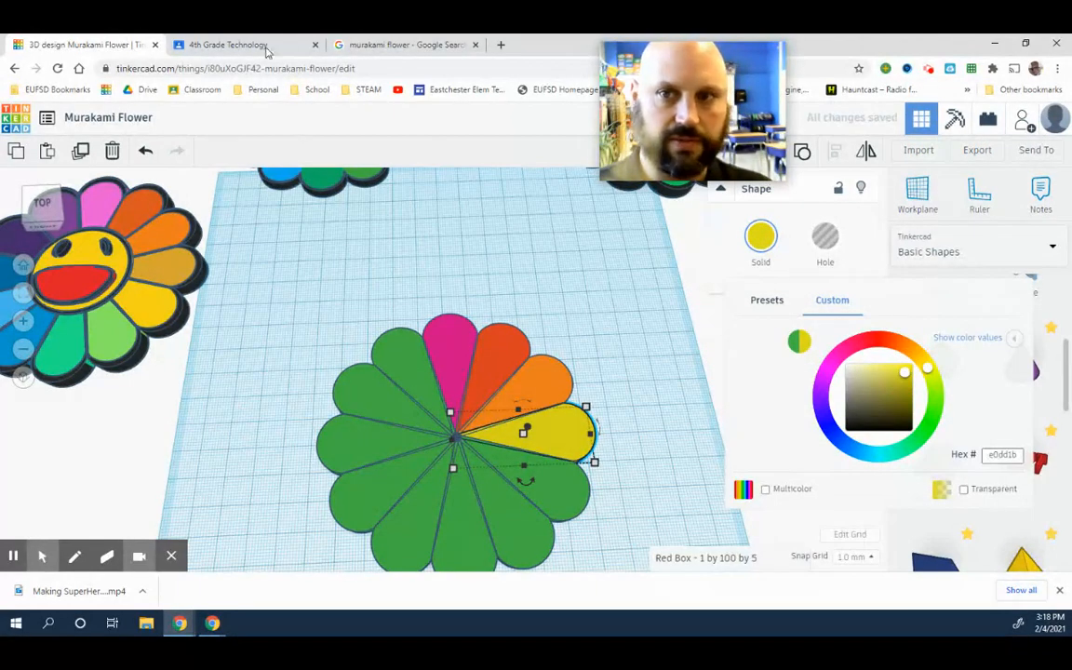
- Compare with the reference flower image and color the fifth petal clockwise from the top in the bright yellow preset
click(387, 46)
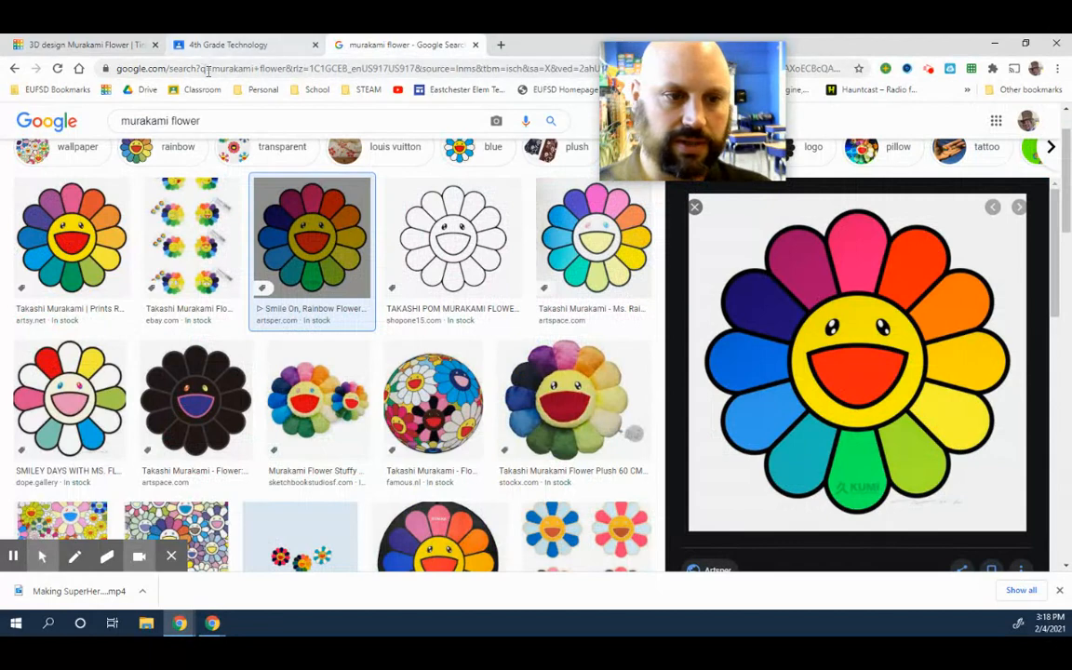
click(105, 45)
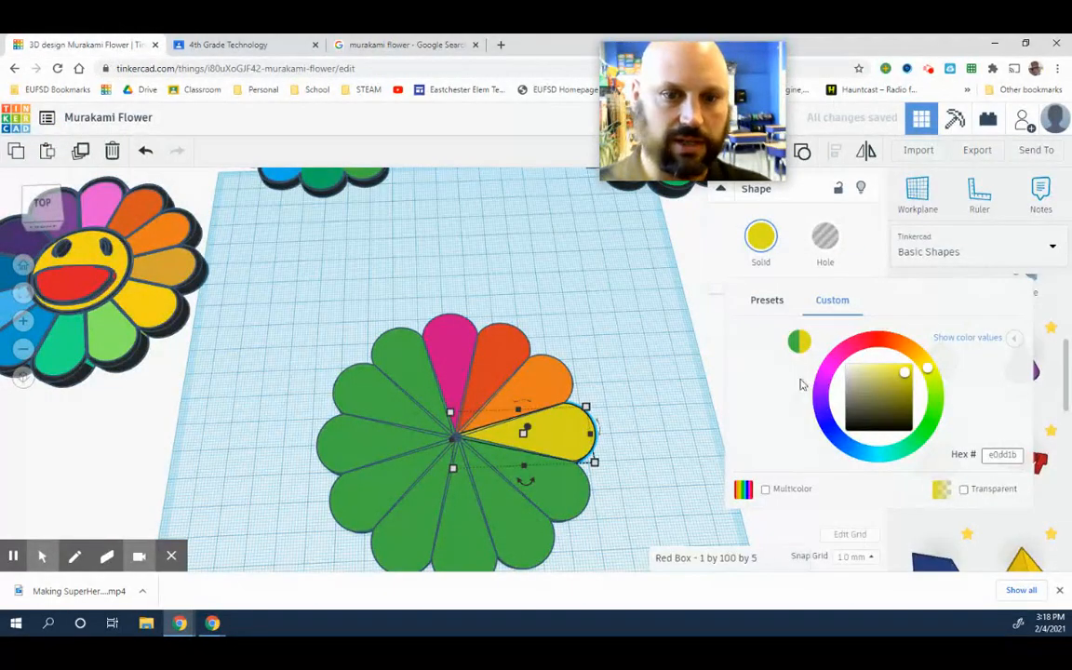
click(760, 236)
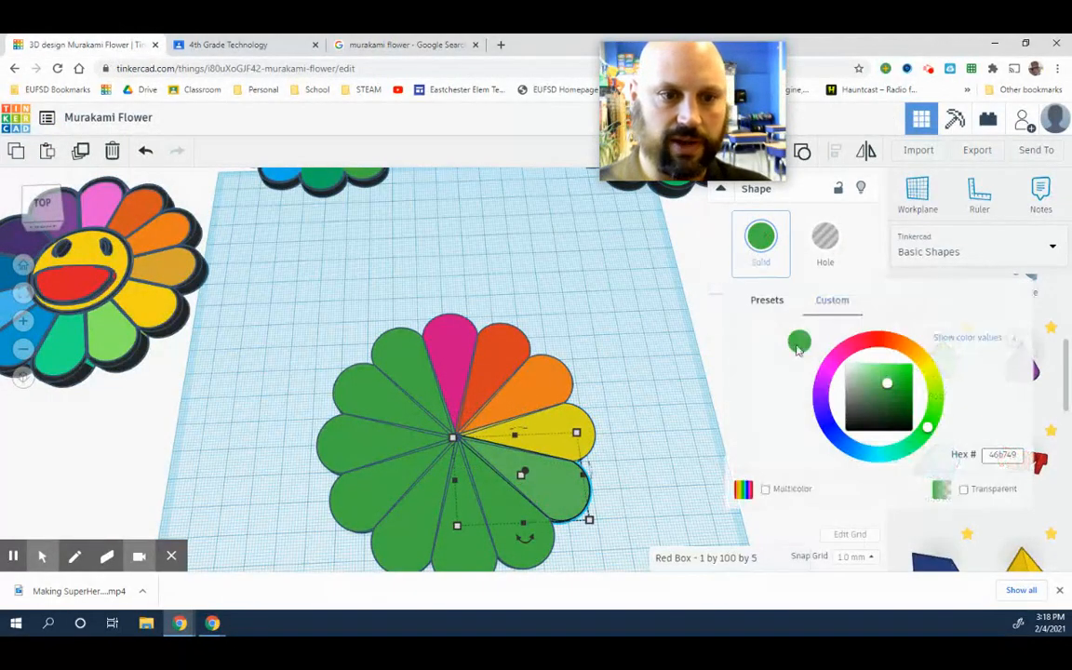
click(761, 242)
click(755, 244)
click(780, 306)
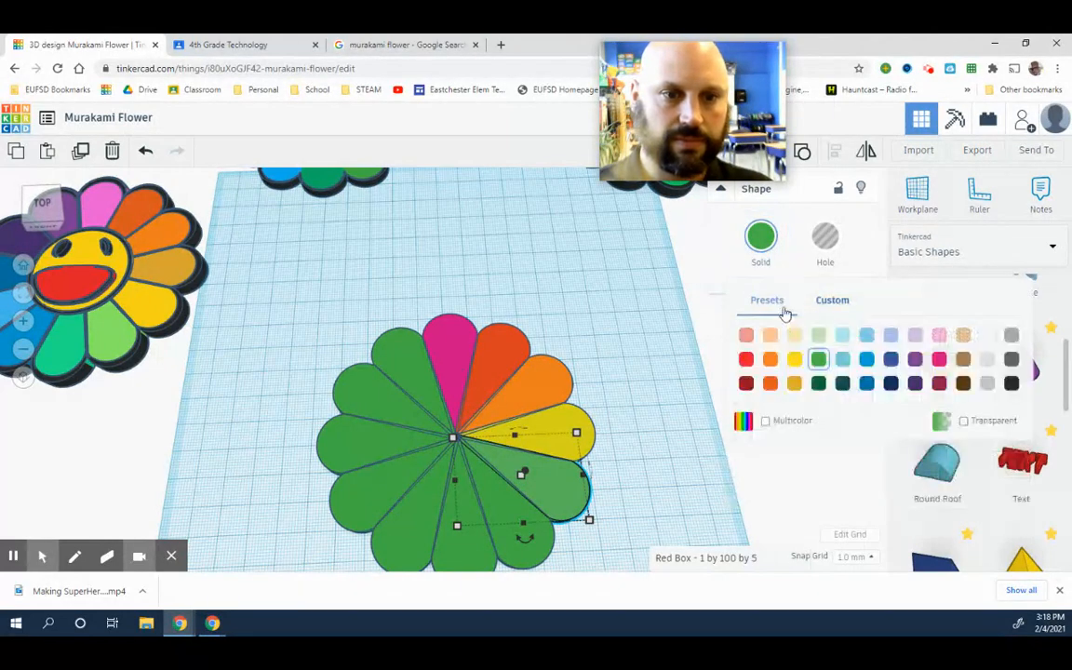
click(792, 357)
click(679, 450)
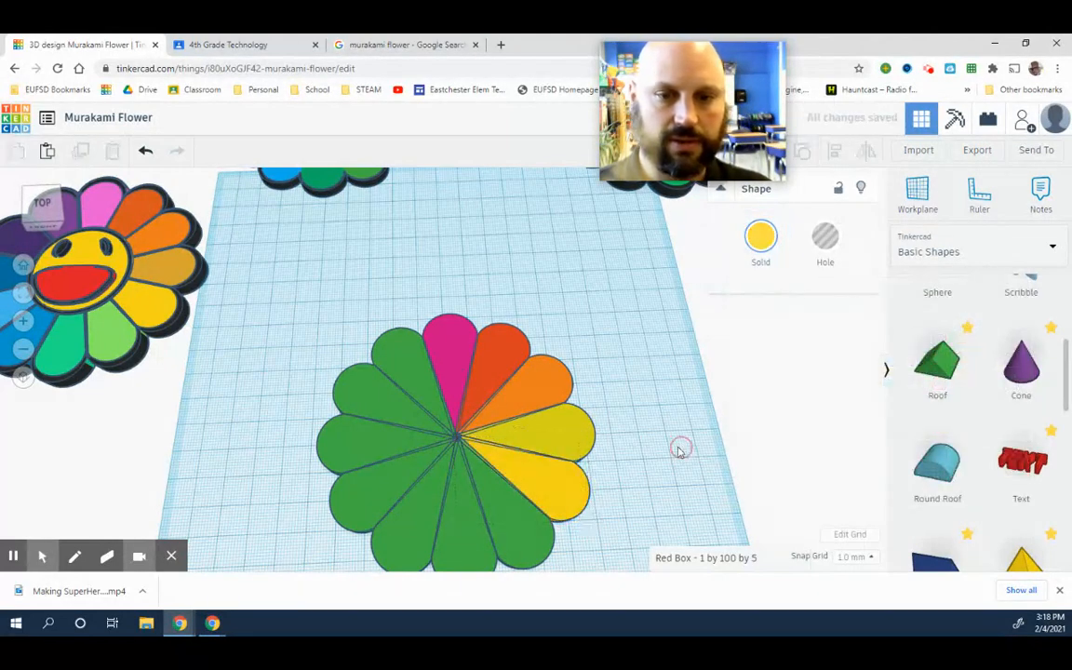
- Recolor the fourth petal clockwise from the top in a custom golden amber, between the orange and yellow petals
click(577, 432)
click(761, 242)
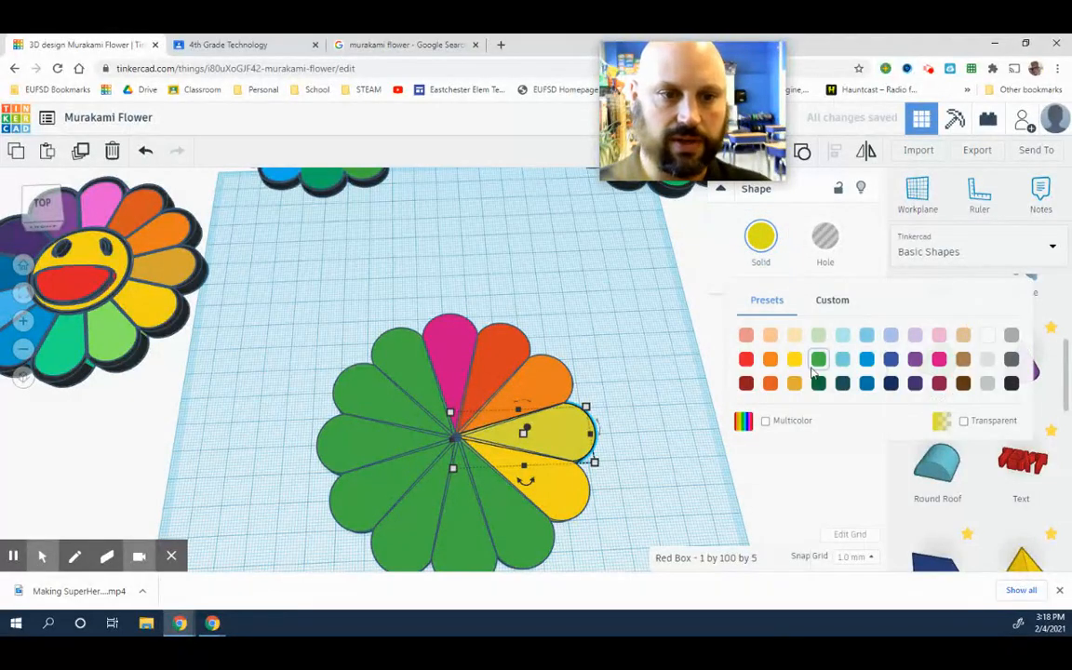
click(821, 298)
mouse_move(902, 377)
mouse_down()
mouse_move(900, 364)
mouse_move(893, 378)
mouse_move(931, 364)
mouse_move(917, 359)
mouse_move(908, 375)
mouse_move(904, 364)
mouse_move(925, 363)
mouse_move(918, 357)
mouse_up()
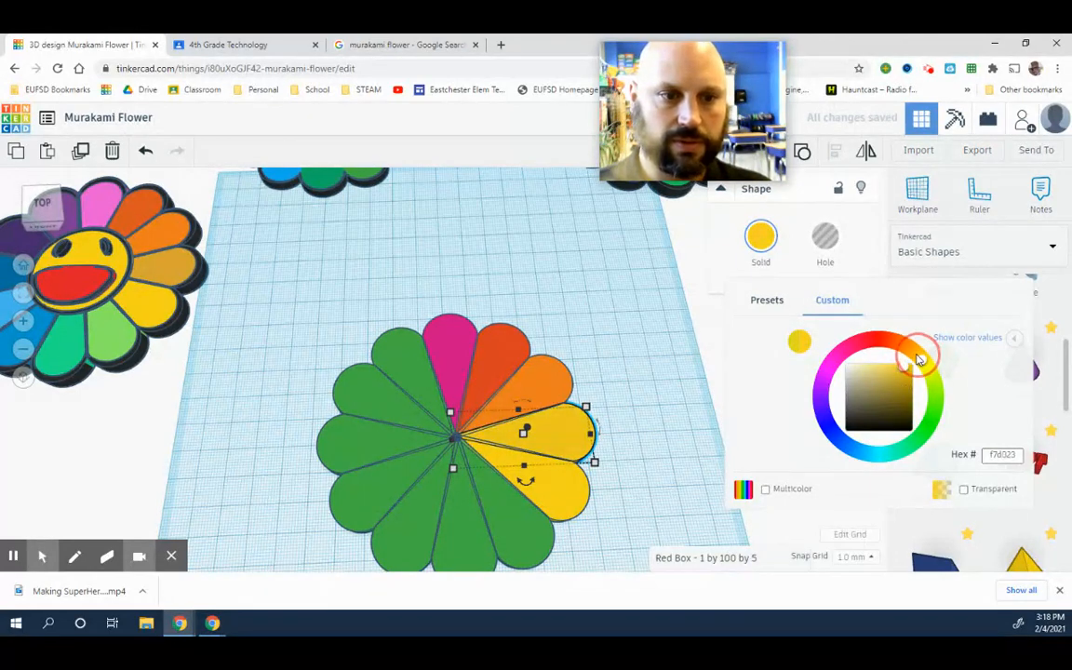
click(709, 422)
right_drag(688, 435, 562, 445)
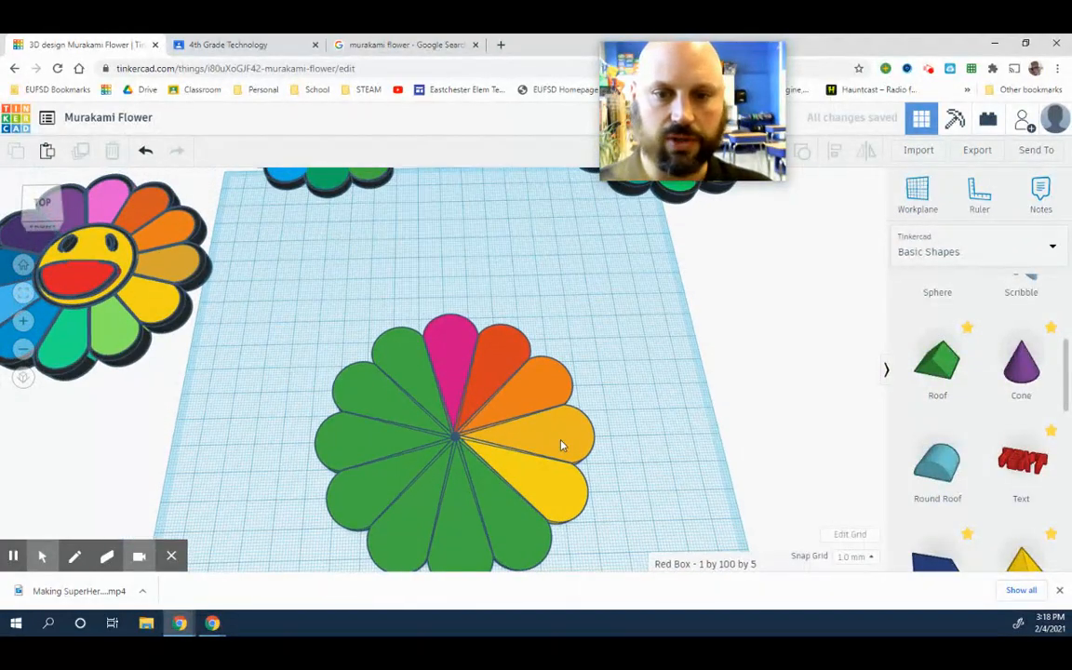
- Check the reference flower image and color the sixth petal clockwise from the top custom bright green, hex 2fe016
click(405, 44)
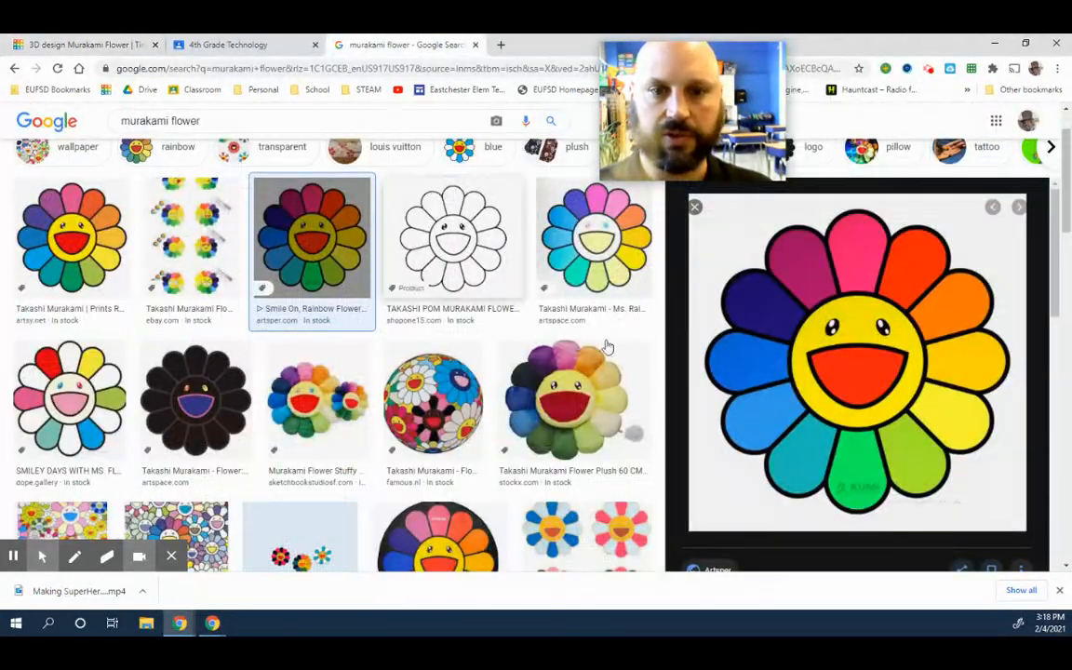
click(88, 44)
click(512, 512)
click(761, 235)
click(935, 420)
click(911, 380)
click(905, 372)
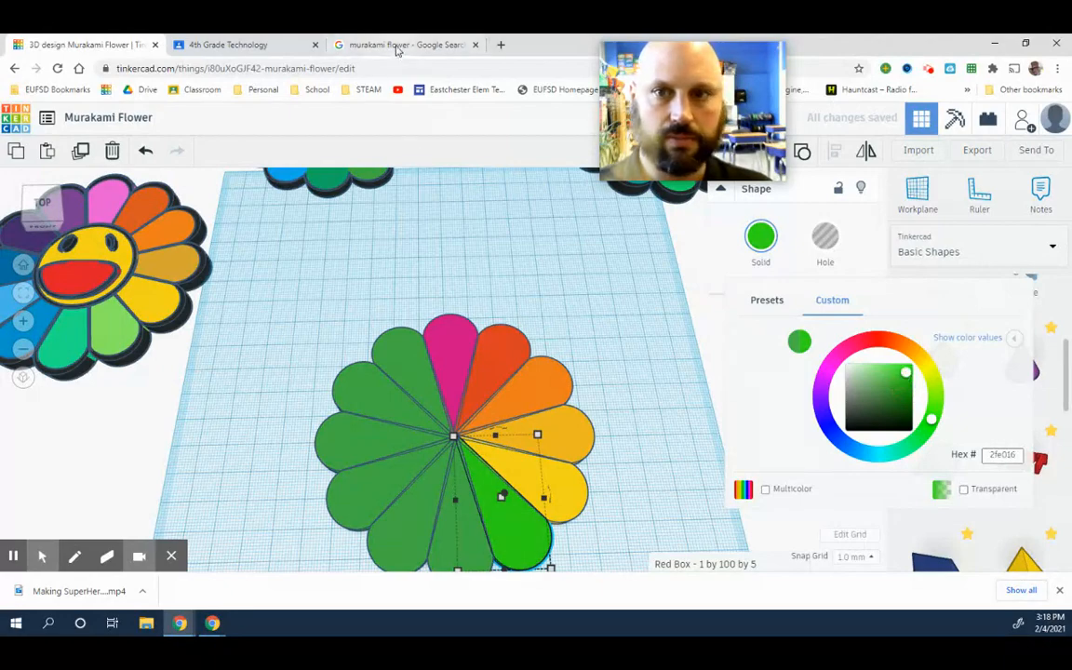
- Compare the sixth petal with the reference image and shift its custom hue toward yellow to make it lime green
click(402, 45)
click(73, 45)
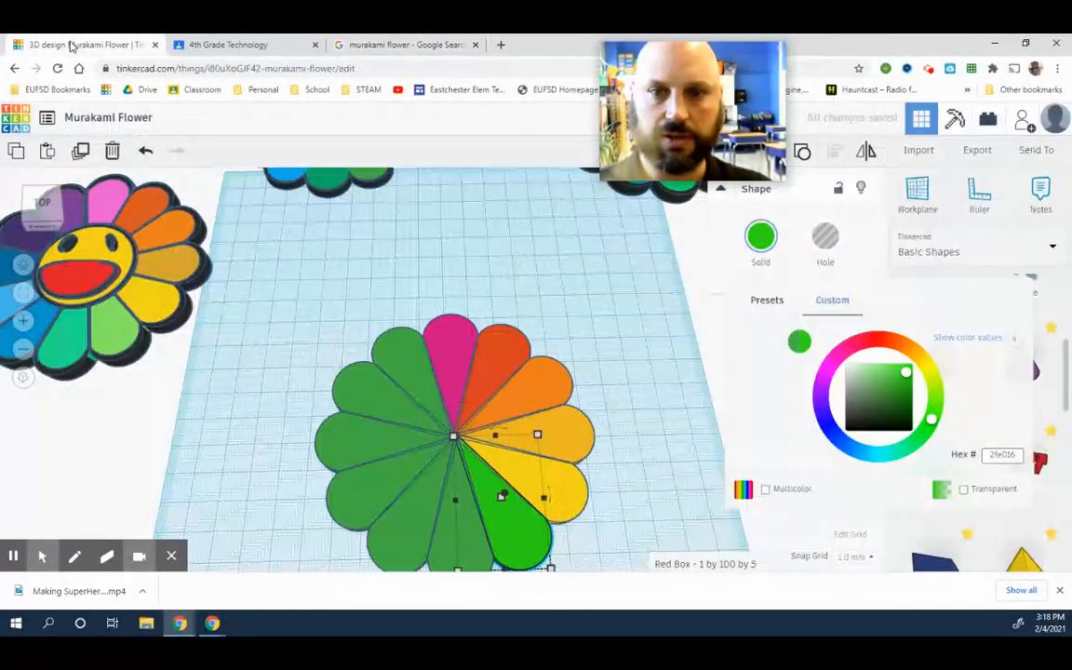
drag(933, 419, 944, 399)
click(692, 459)
right_drag(693, 458, 476, 539)
- Check the reference flower image and color the ring's bottom petal custom sea green, hex 1ff09d
click(477, 539)
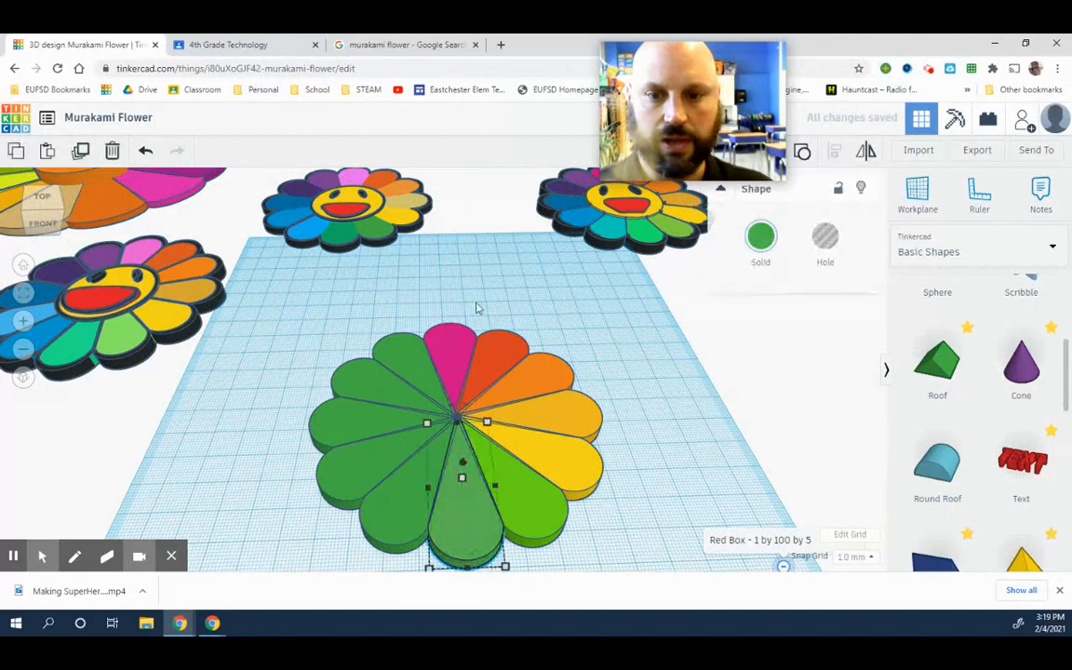
click(380, 44)
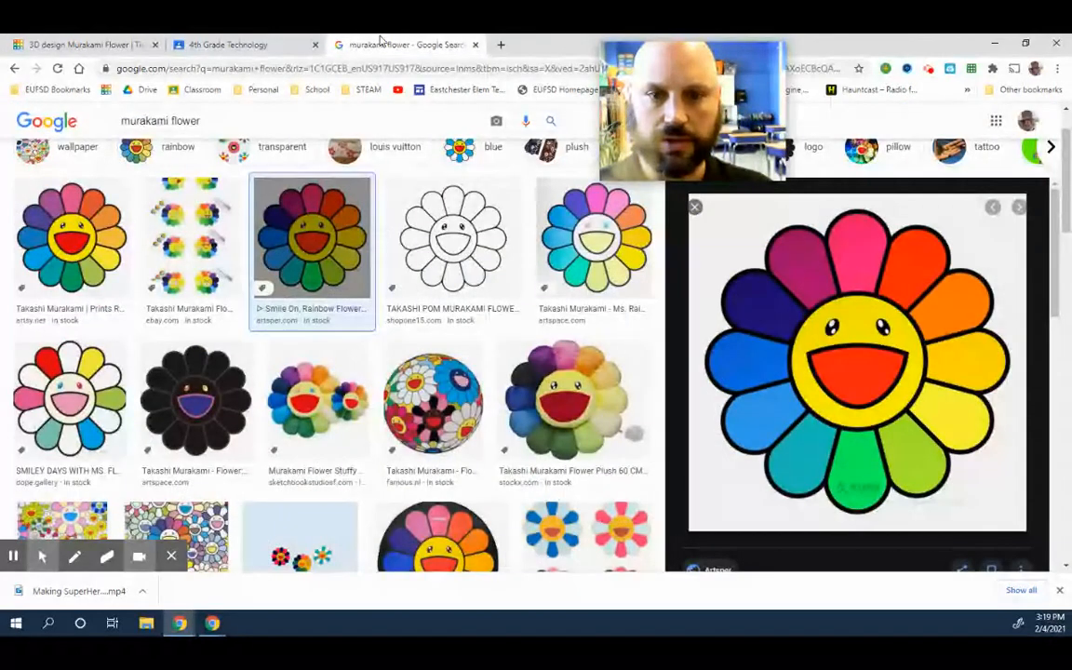
click(103, 45)
click(760, 238)
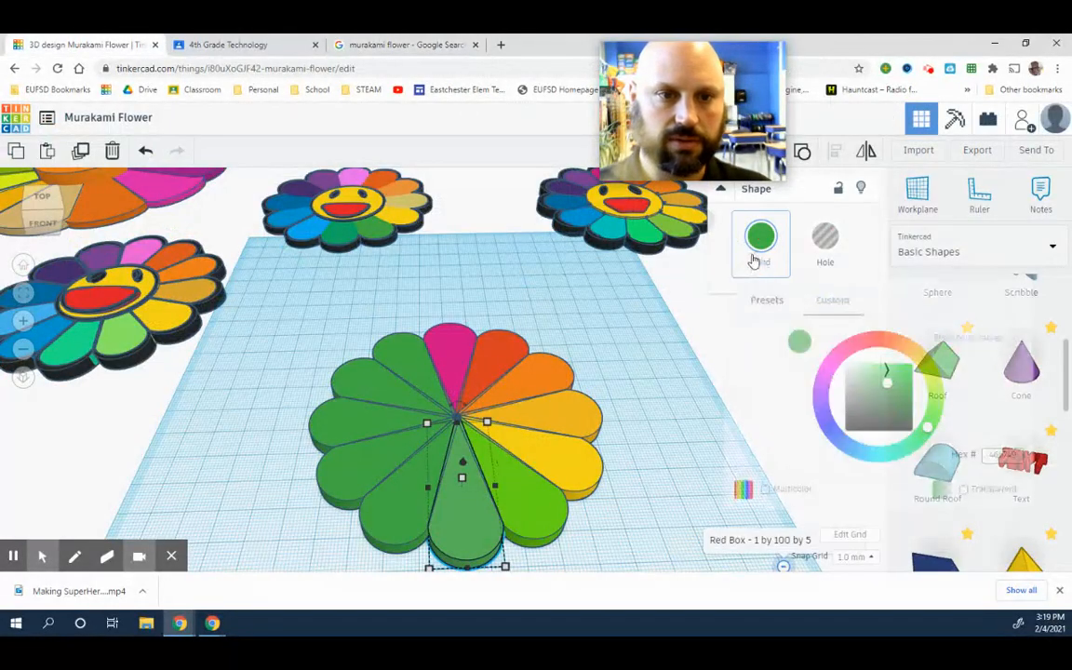
click(785, 309)
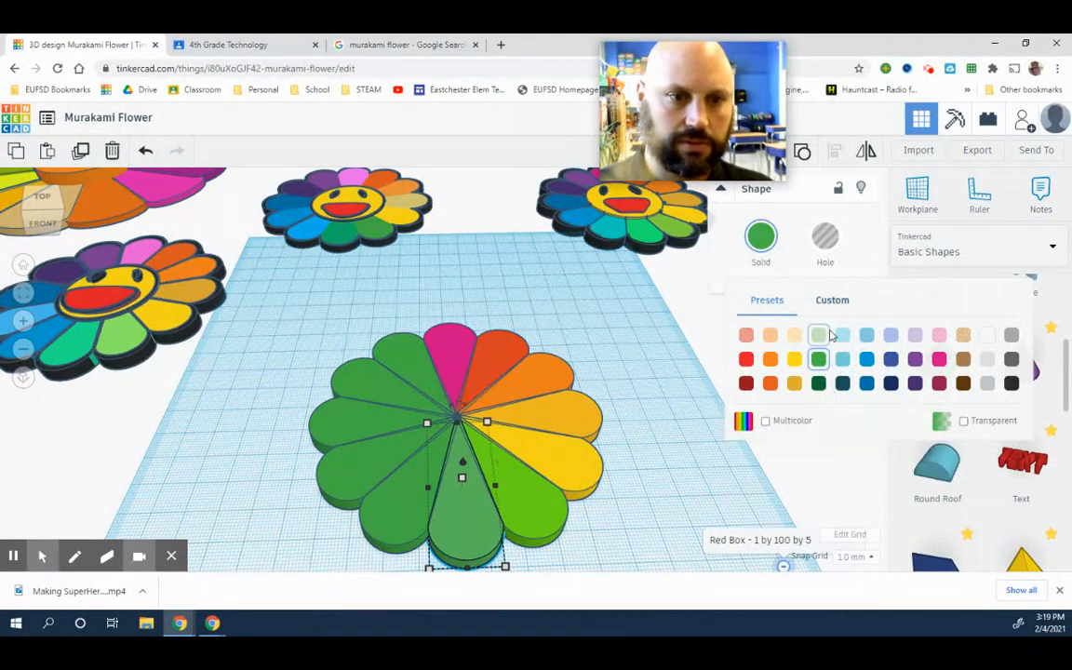
click(828, 300)
mouse_move(930, 437)
mouse_down()
mouse_move(873, 465)
mouse_move(825, 457)
mouse_move(889, 473)
mouse_move(933, 457)
mouse_up()
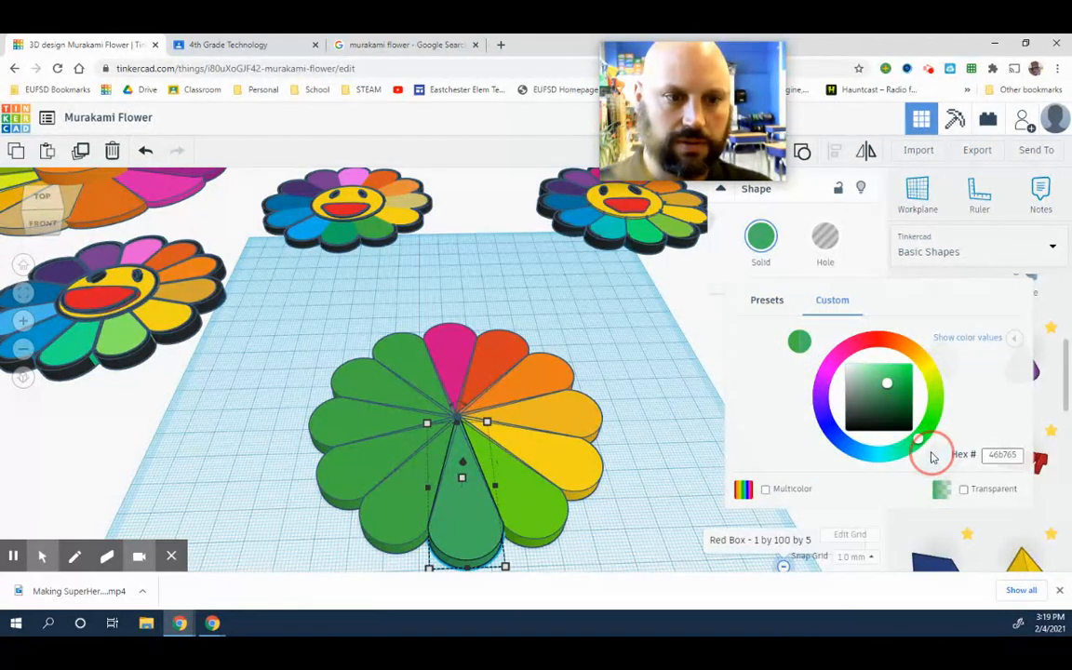
click(905, 373)
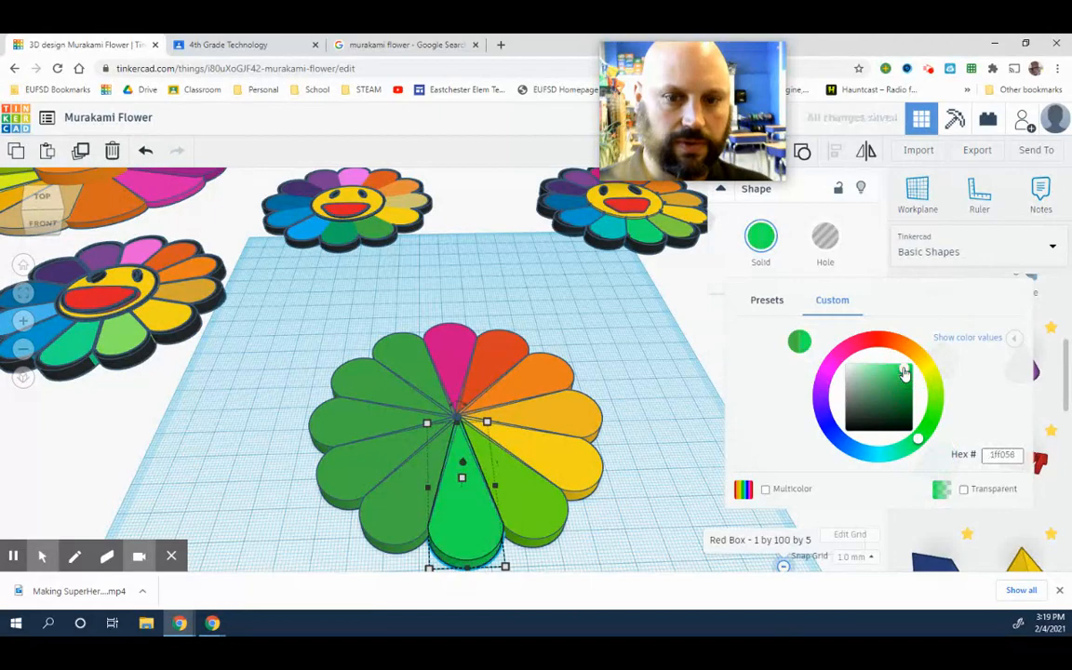
drag(927, 453, 902, 452)
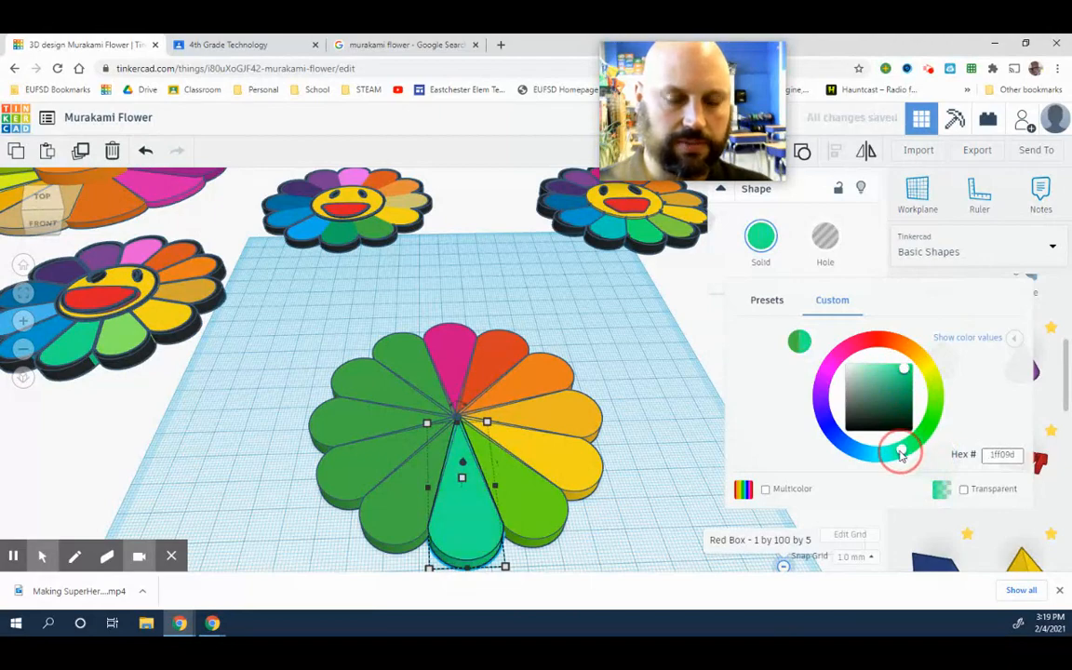
- Compare the bottom petal with the reference flower and adjust its custom color to hex 35f286
click(443, 47)
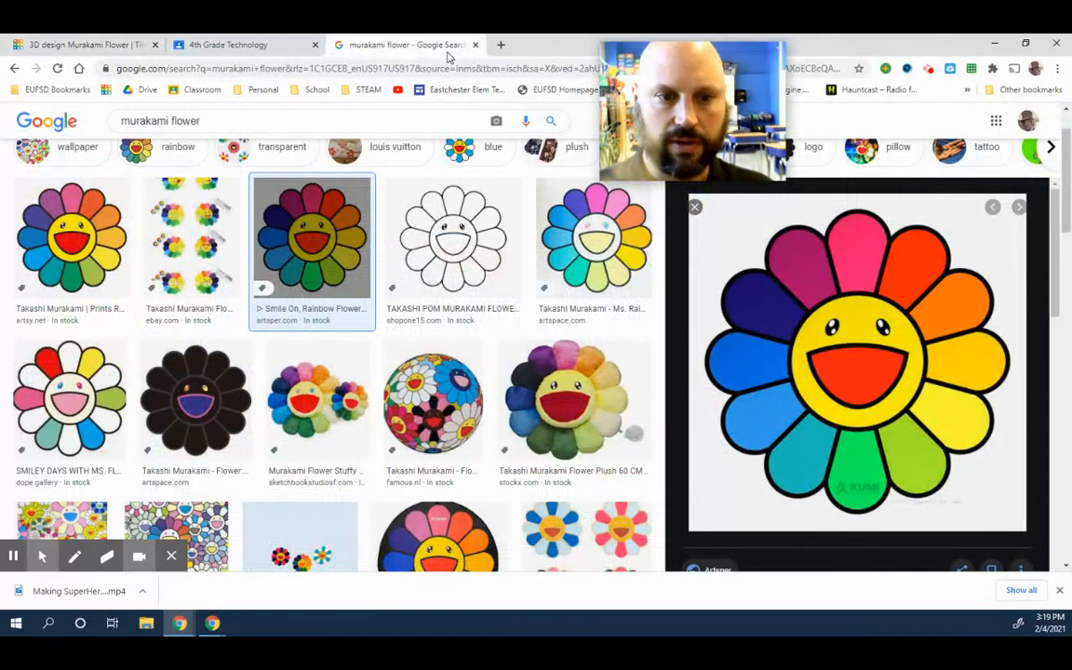
click(42, 47)
drag(900, 451, 911, 450)
mouse_move(904, 384)
mouse_down()
mouse_move(910, 367)
mouse_move(899, 373)
mouse_up()
mouse_move(911, 445)
mouse_down()
mouse_move(919, 442)
mouse_move(909, 445)
mouse_up()
- Recheck the reference flower image and fine-tune the bottom petal's custom color to a deeper green, hex 0ceb71
click(404, 47)
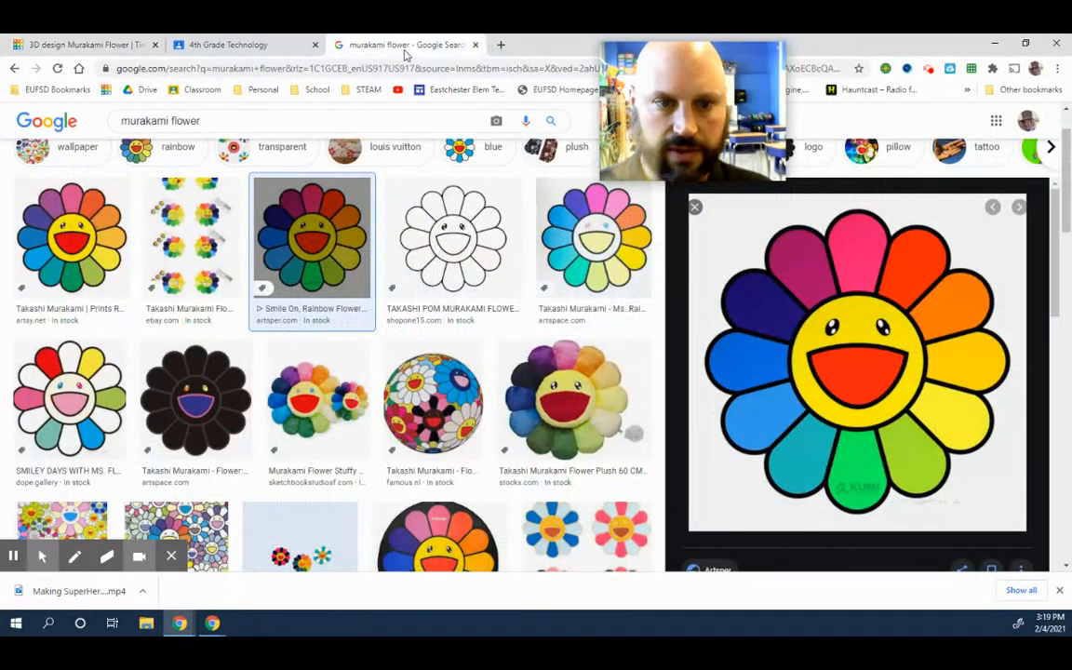
click(117, 45)
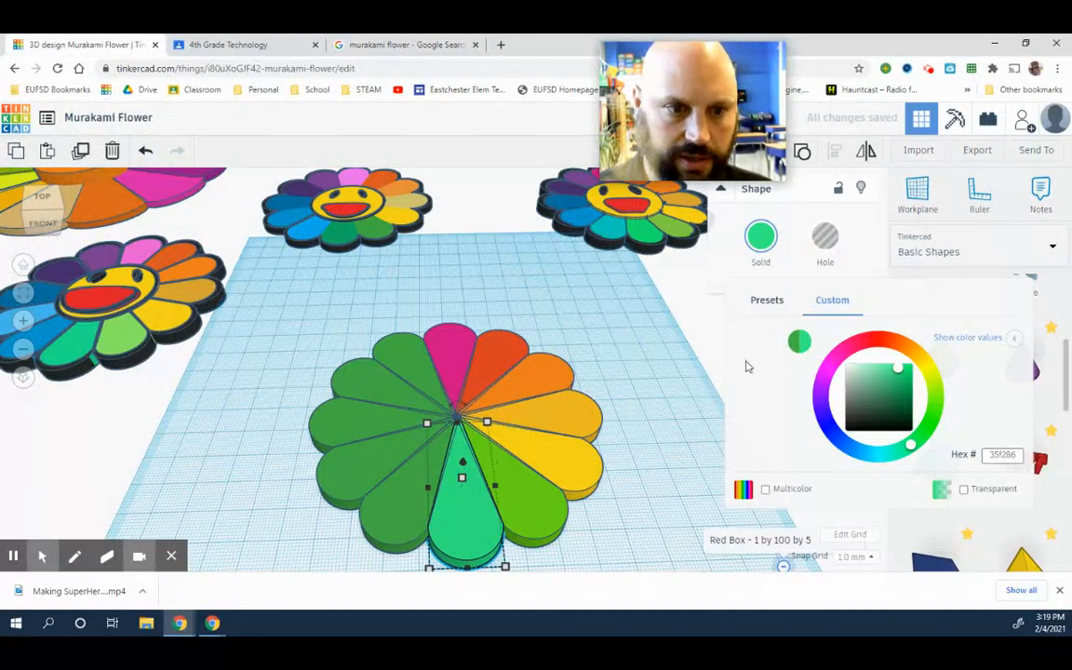
drag(911, 445, 923, 442)
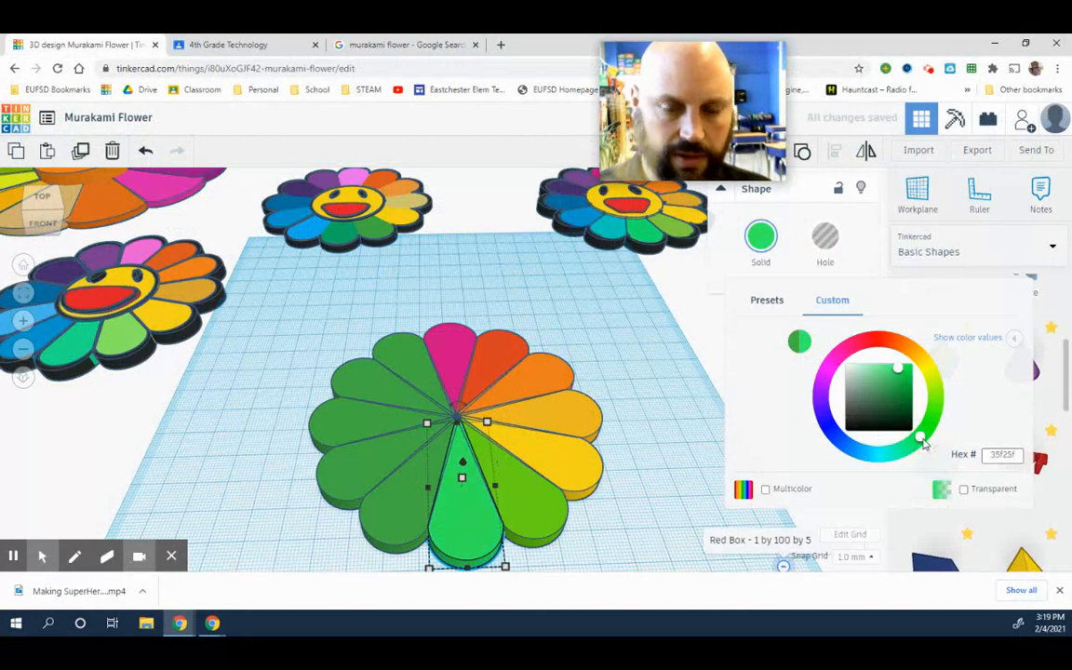
drag(912, 384, 909, 369)
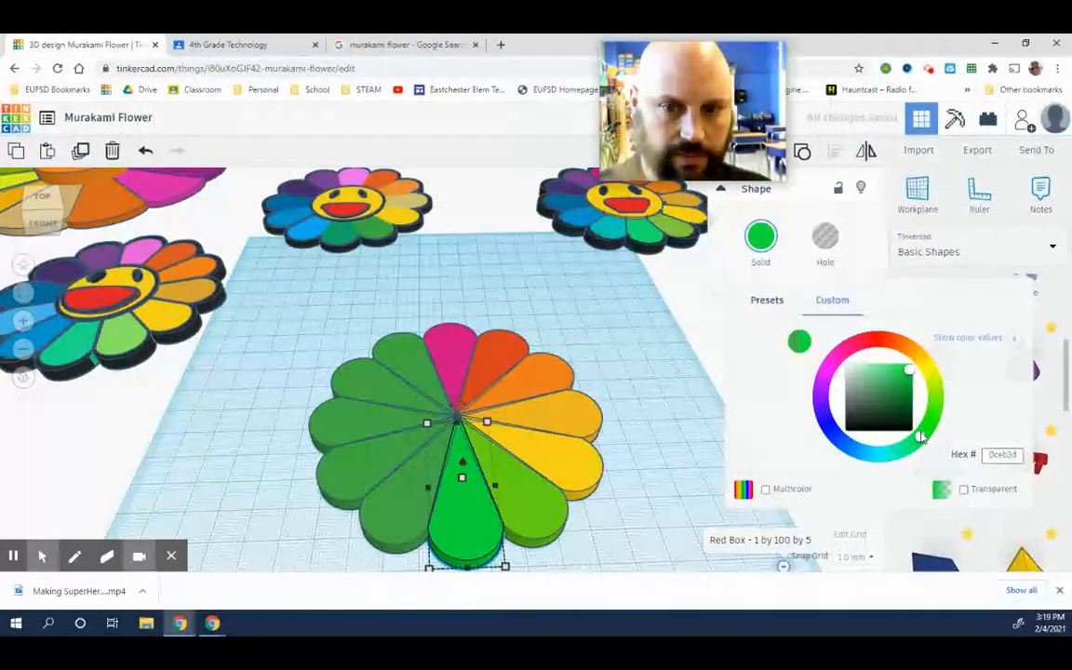
drag(924, 442, 929, 435)
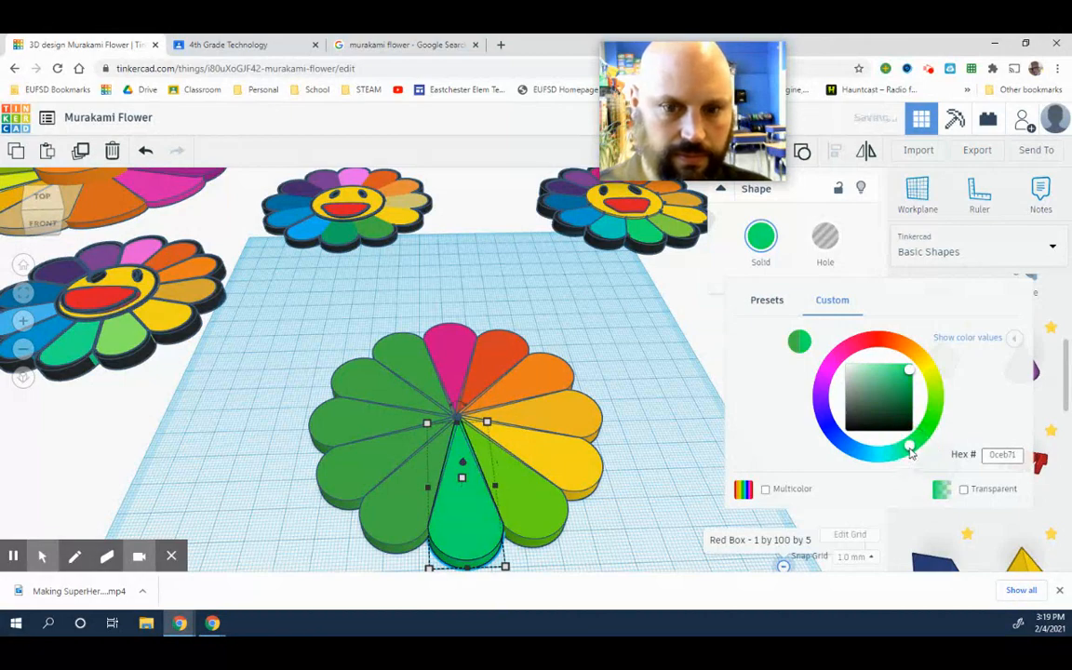
- Check the reference flower image and color the eighth petal, just clockwise of the green bottom one, preset medium blue
click(689, 423)
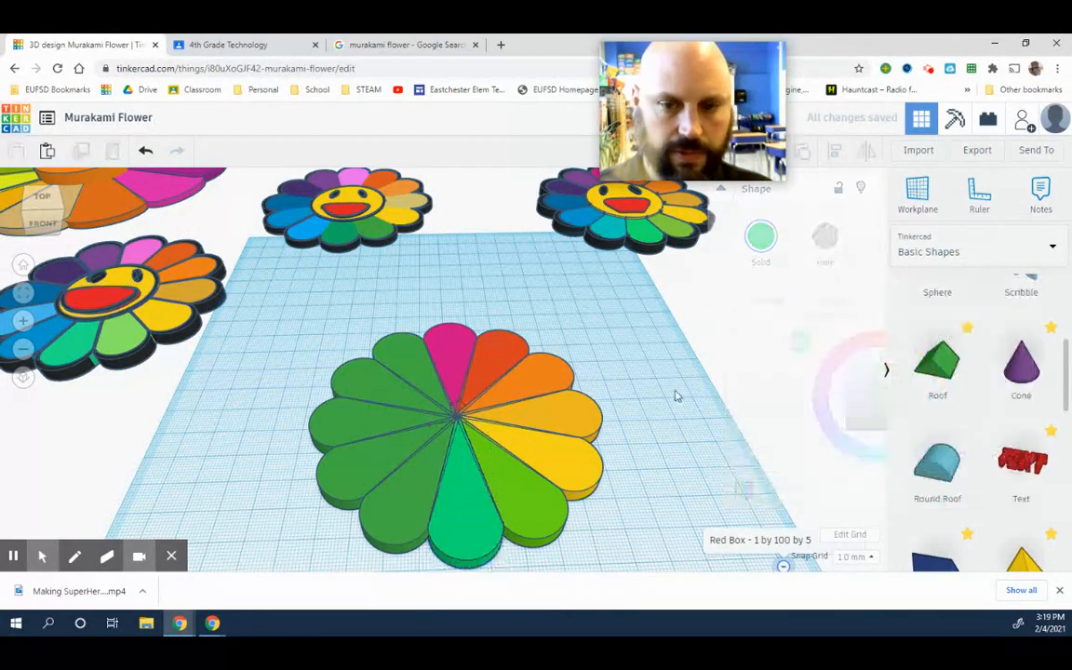
right_drag(689, 423, 675, 398)
scroll(674, 399, down, 2)
click(400, 45)
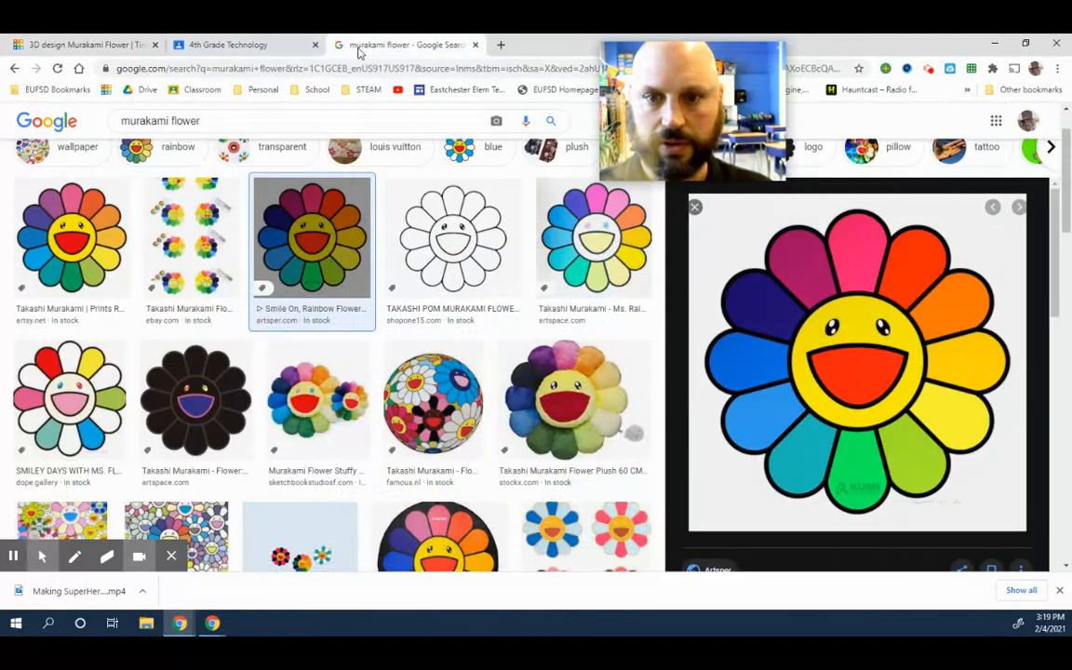
click(82, 44)
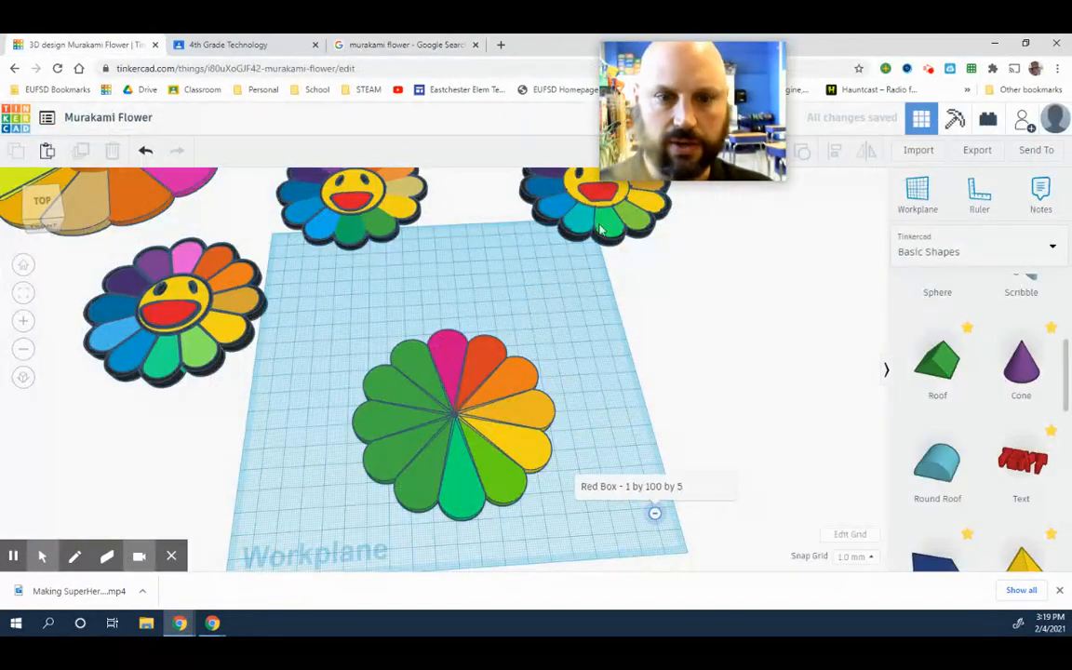
click(457, 461)
click(762, 247)
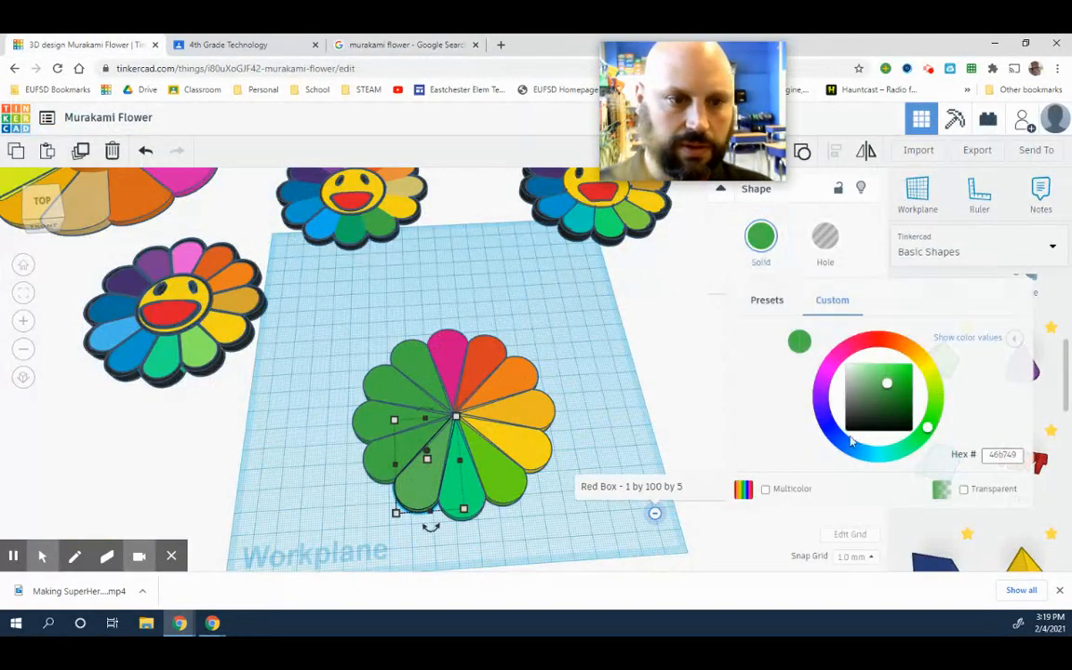
click(786, 312)
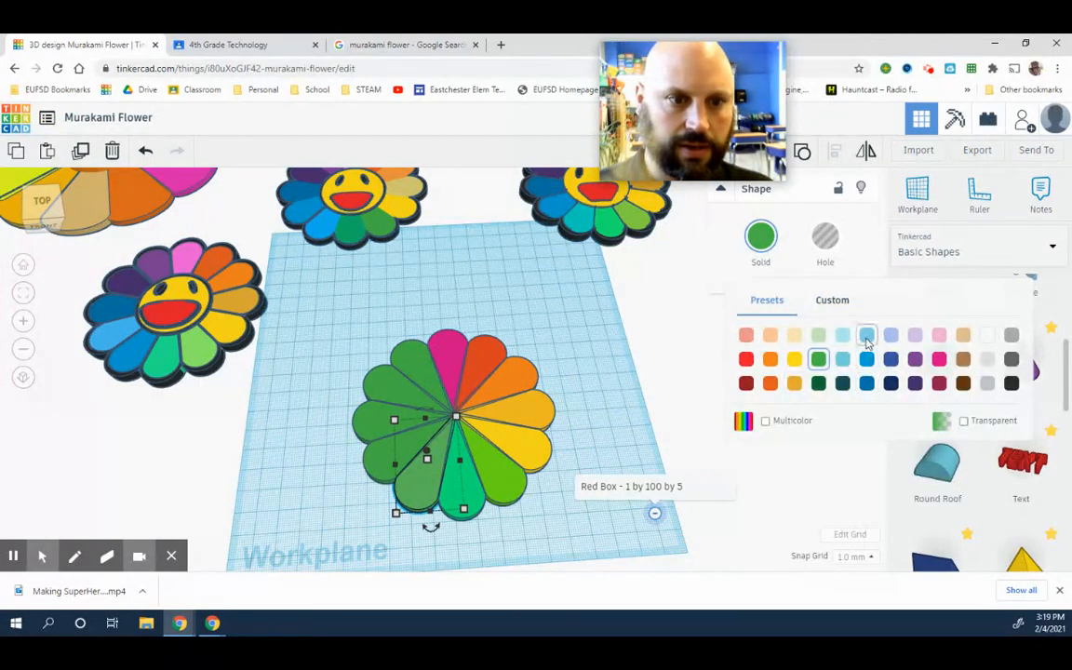
click(867, 361)
- Recheck the reference image and color the ninth petal, clockwise of the medium blue one, preset light blue
click(407, 46)
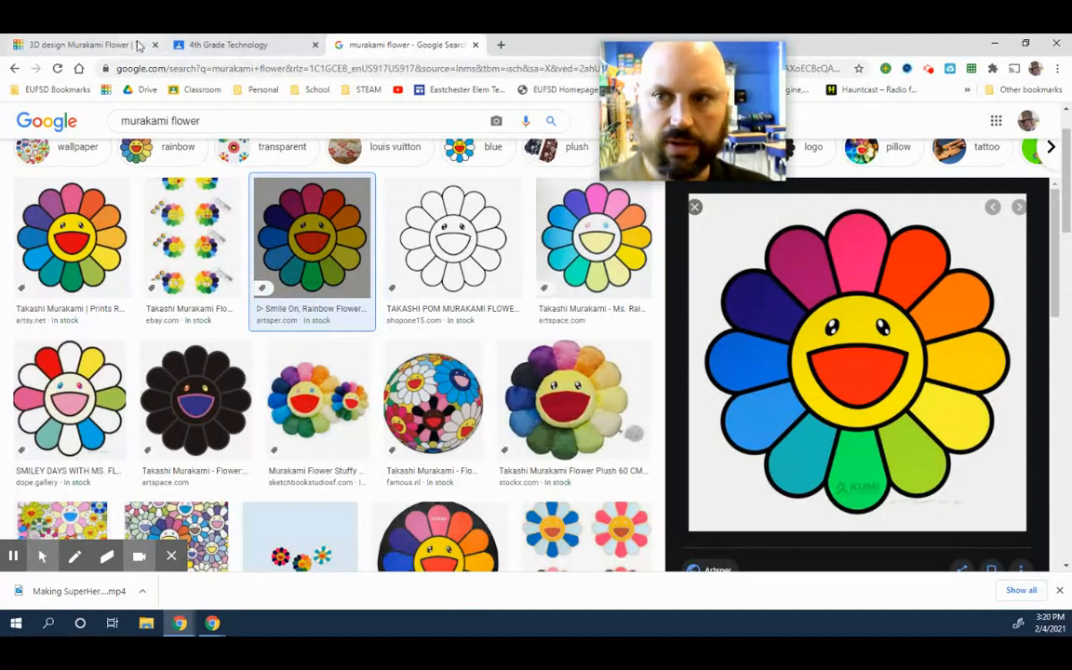
click(106, 47)
click(368, 468)
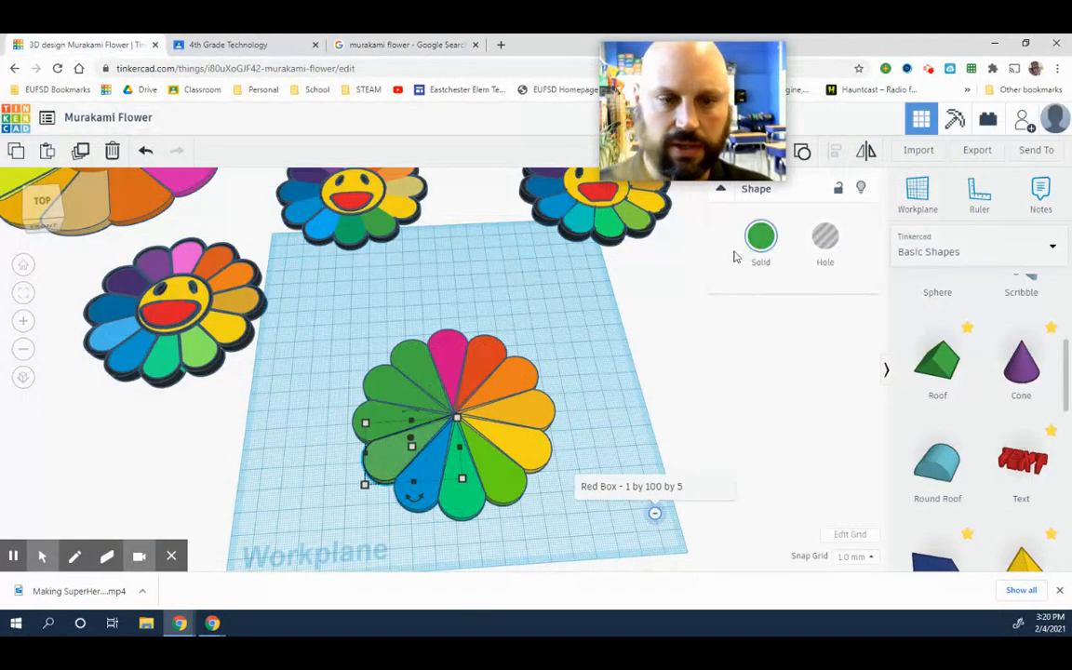
click(761, 239)
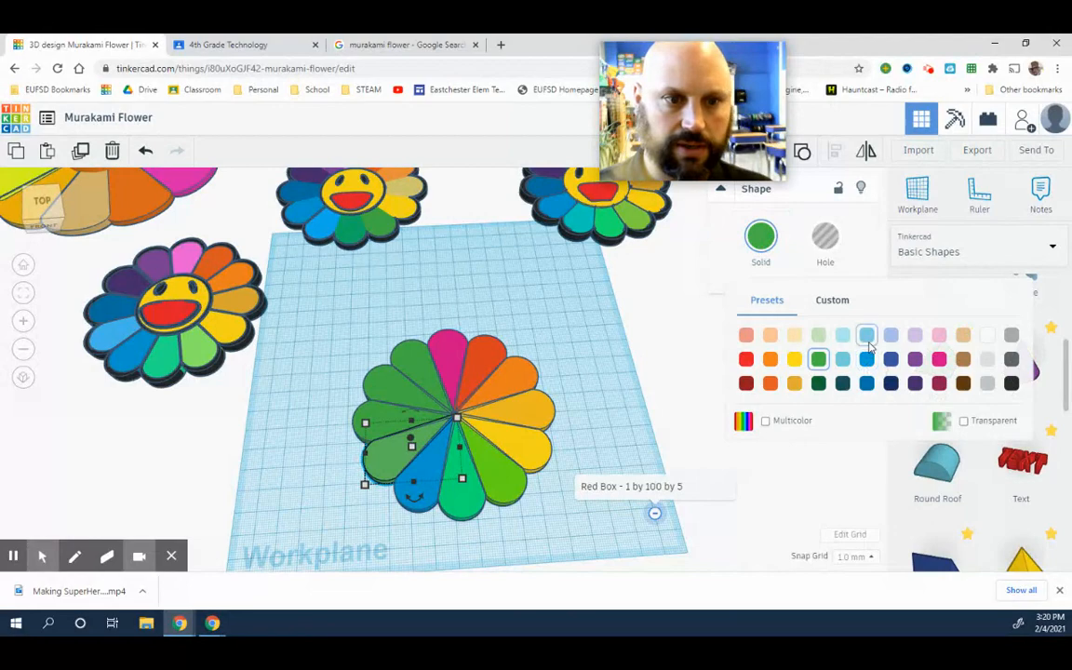
click(866, 337)
- Look at the reference image again and color the tenth petal, clockwise of the light blue one, preset dark blue
click(407, 44)
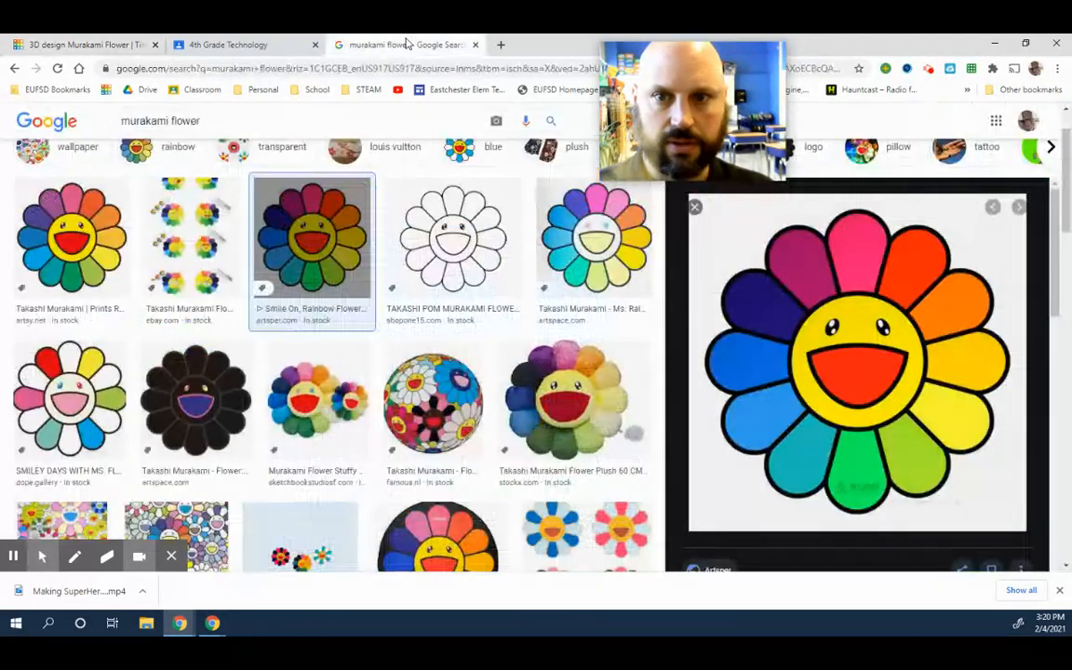
click(88, 45)
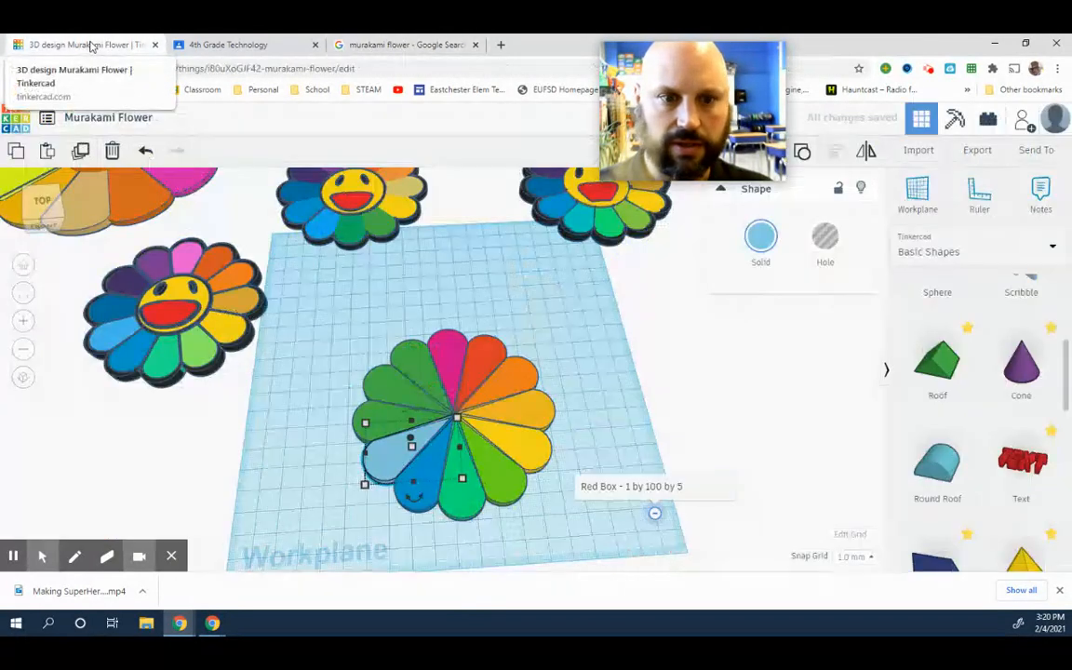
click(372, 429)
click(763, 239)
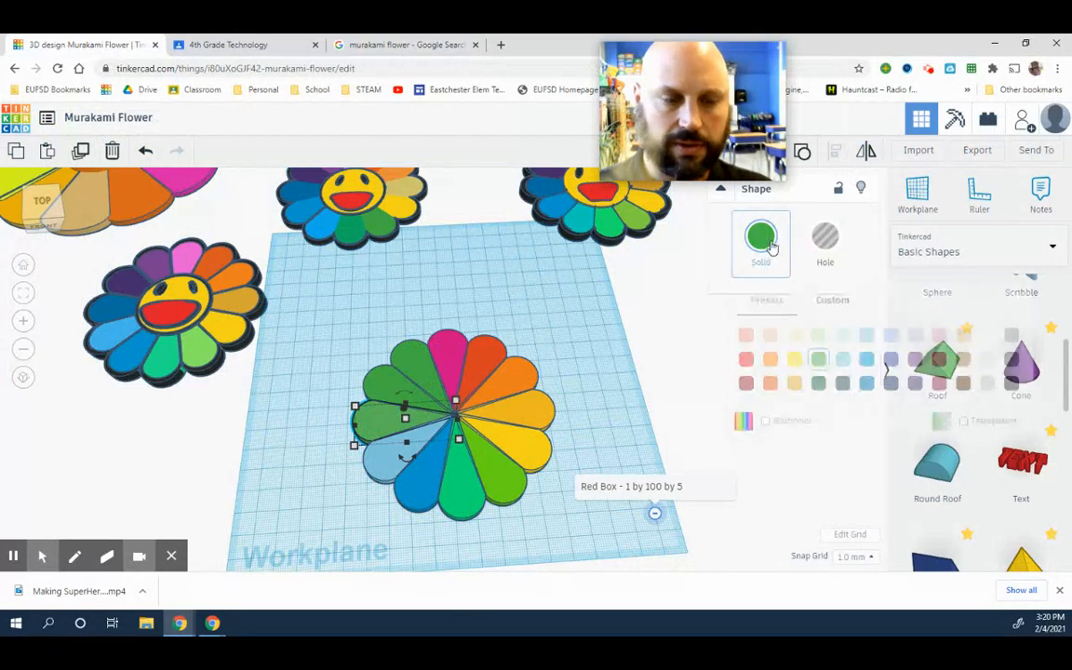
click(870, 387)
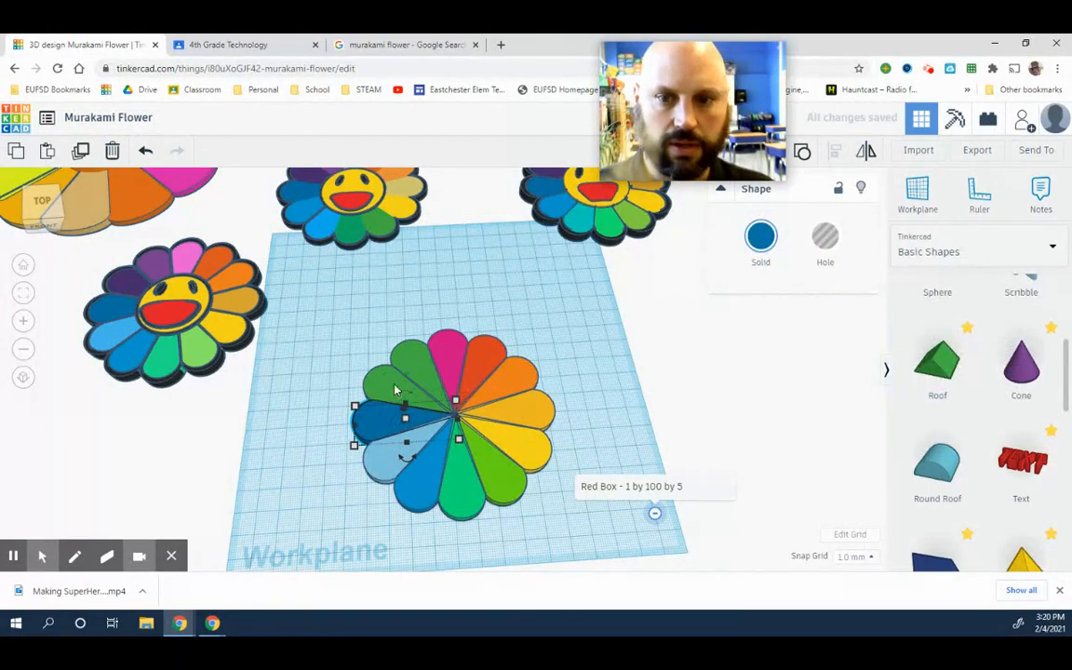
- Color the eleventh petal, clockwise of the dark blue one, preset dark purple
click(394, 390)
click(757, 244)
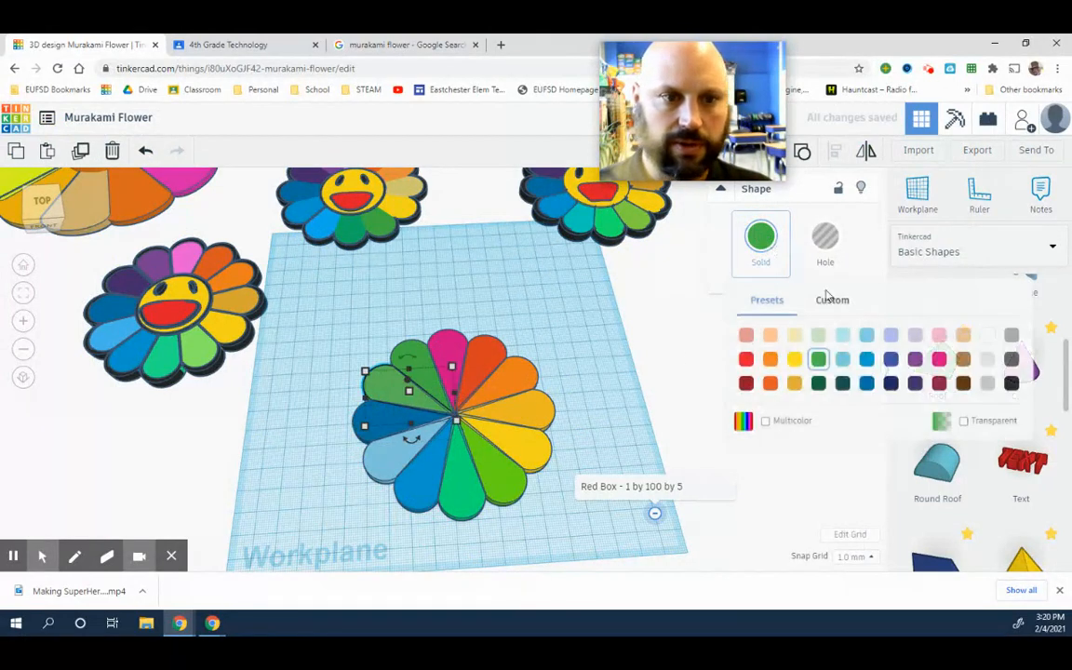
click(917, 384)
- Check the reference image and color the last green petal, between purple and pink, preset dark magenta
click(424, 46)
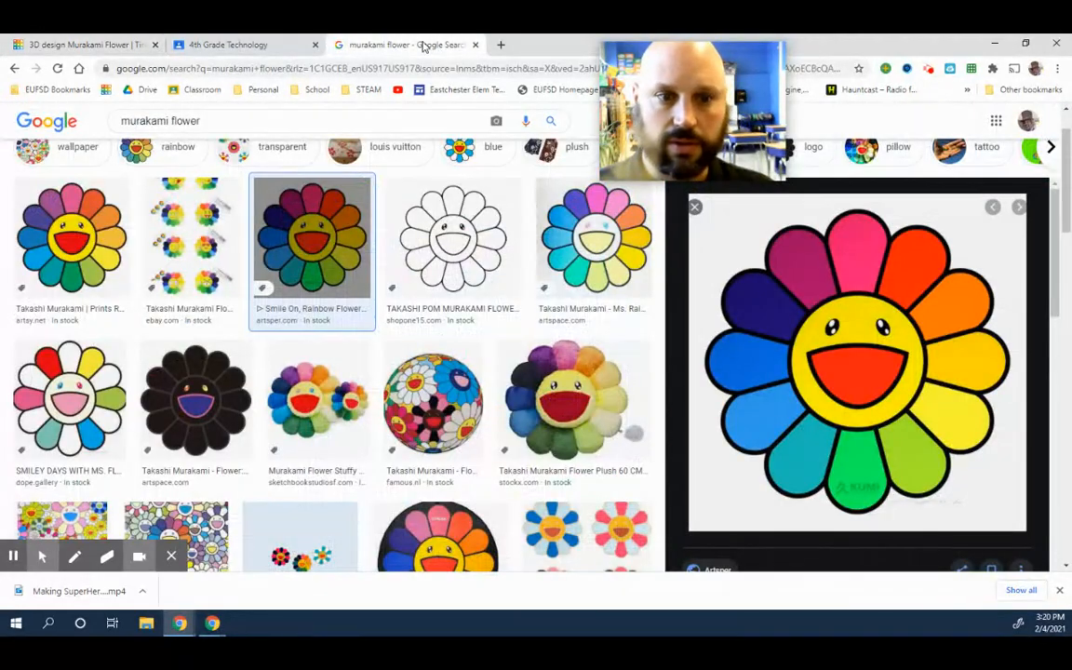
click(88, 45)
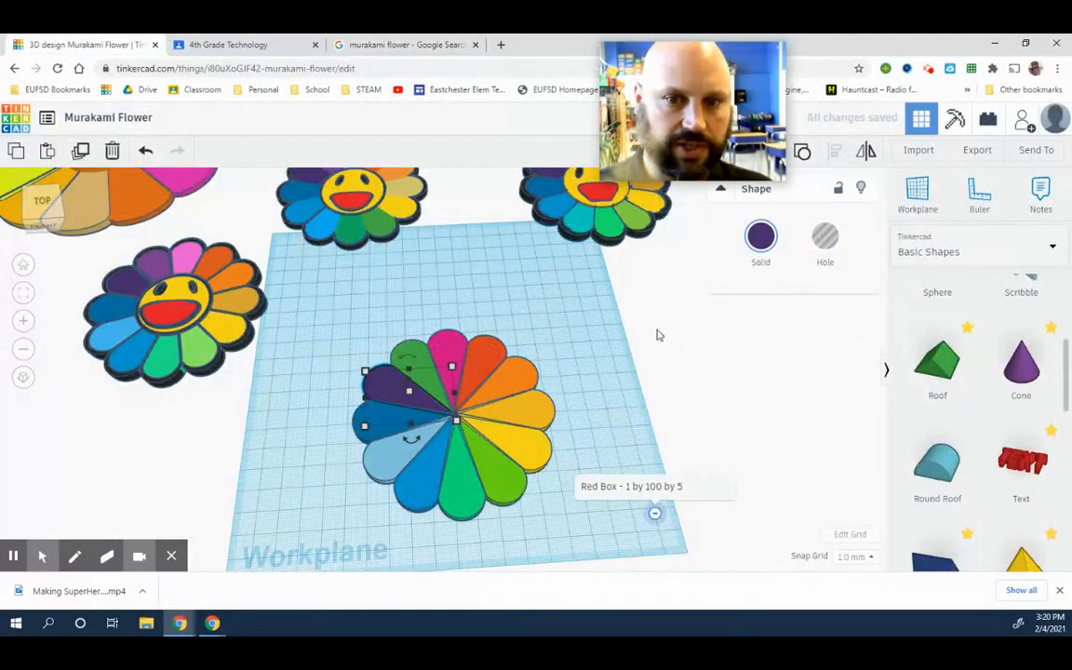
click(420, 368)
click(760, 240)
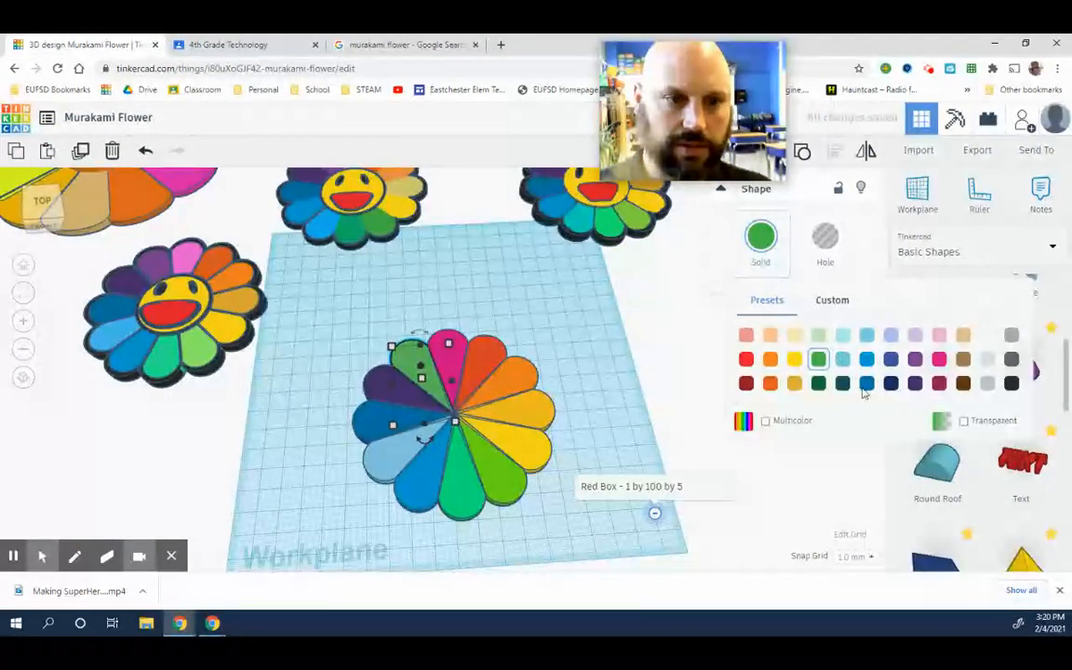
click(942, 387)
- Group all twelve petals into one shape and turn on Multicolor to keep their individual colors
click(611, 366)
mouse_move(599, 335)
right_down()
mouse_move(605, 356)
mouse_move(577, 323)
mouse_move(584, 330)
right_up()
drag(306, 306, 585, 540)
click(769, 151)
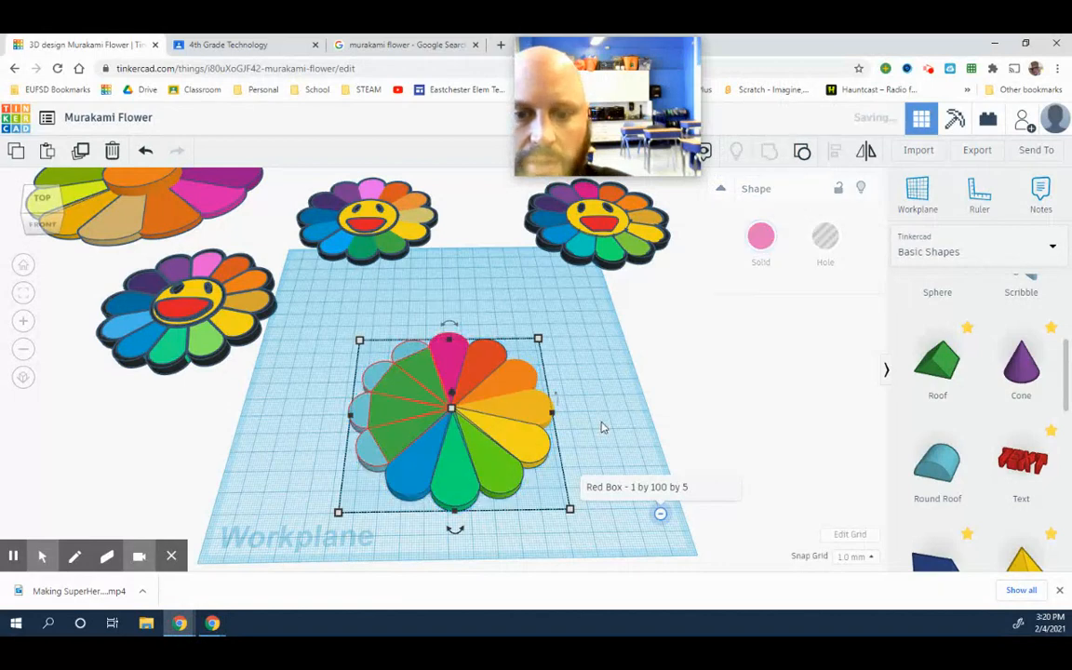
click(761, 239)
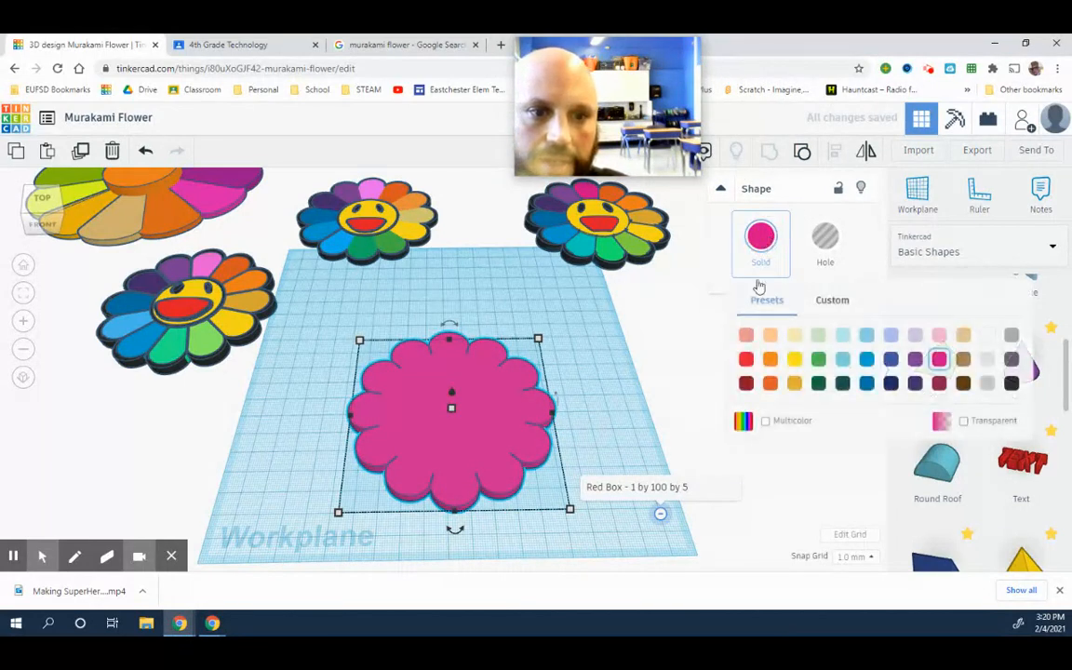
click(765, 422)
- Place a cylinder at the center of the grouped petals and set its sides to 64
click(605, 425)
right_drag(605, 424, 640, 437)
drag(480, 425, 489, 437)
click(612, 428)
right_drag(611, 428, 591, 426)
scroll(969, 382, up, 3)
drag(992, 405, 456, 410)
drag(540, 443, 539, 438)
right_drag(539, 432, 681, 366)
drag(777, 313, 827, 312)
- Enlarge the cylinder's base and move it over the middle of the petals
right_drag(591, 438, 605, 494)
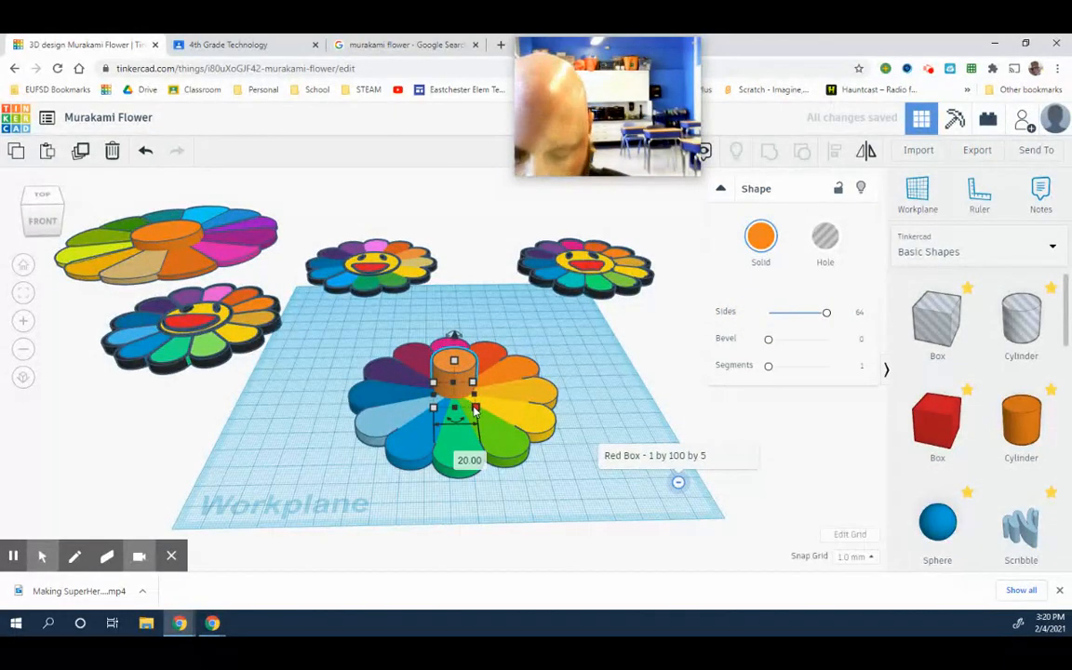
drag(476, 410, 502, 440)
click(572, 469)
right_drag(573, 469, 590, 502)
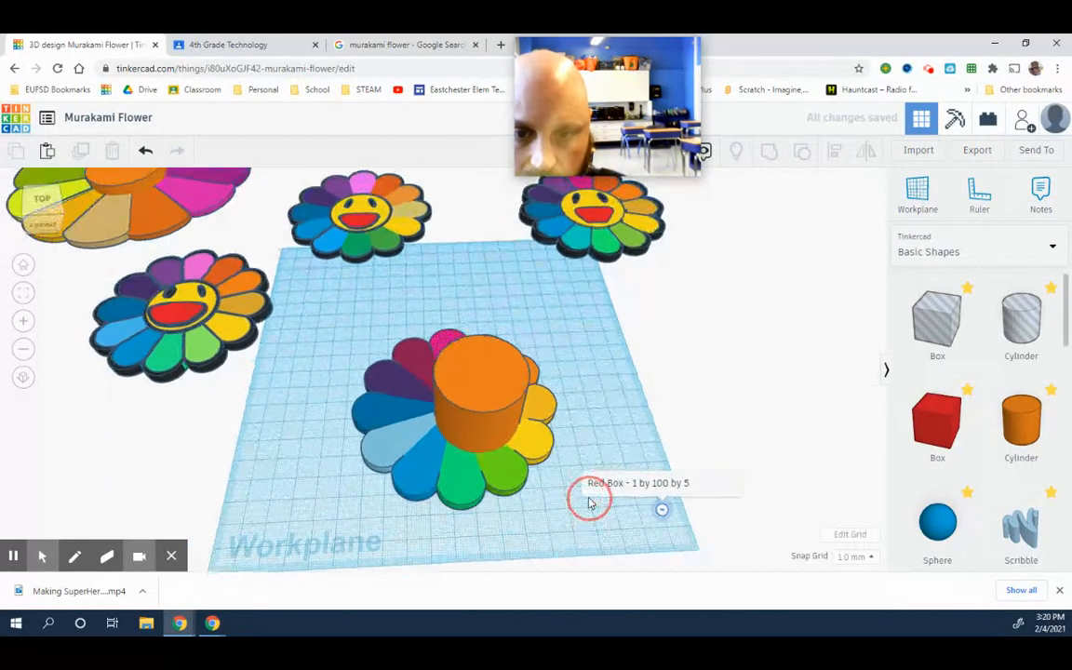
drag(493, 418, 466, 411)
- Flatten the center cylinder to a height of 6 mm
right_drag(589, 487, 523, 384)
drag(463, 313, 479, 380)
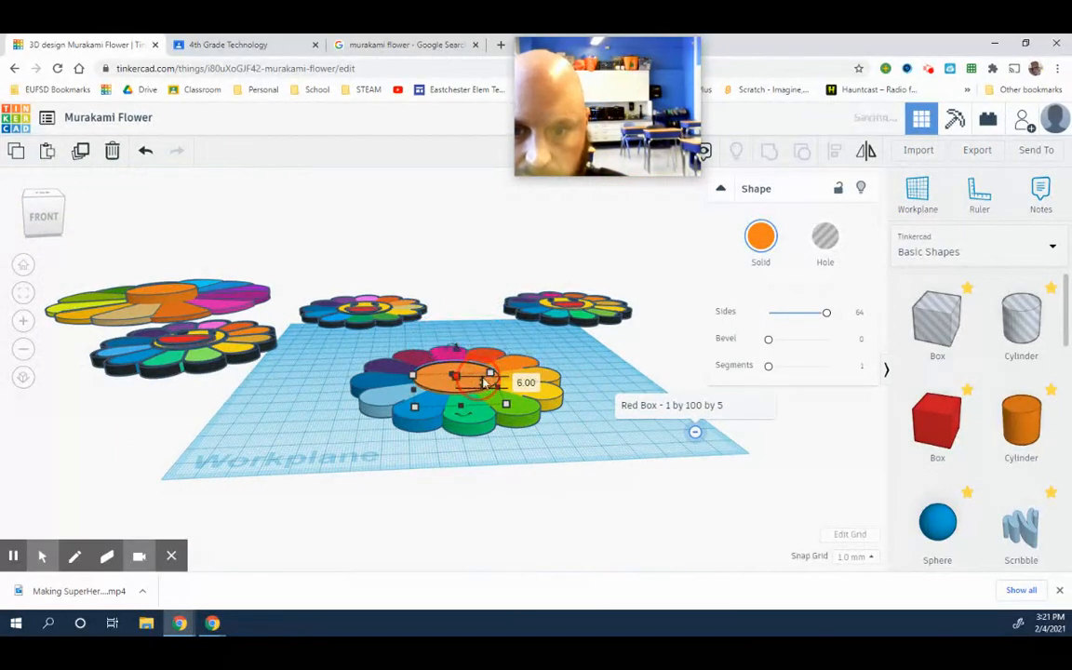
click(593, 376)
- Align the center cylinder and the petal group to each other's middle in both horizontal directions
right_drag(594, 376, 599, 468)
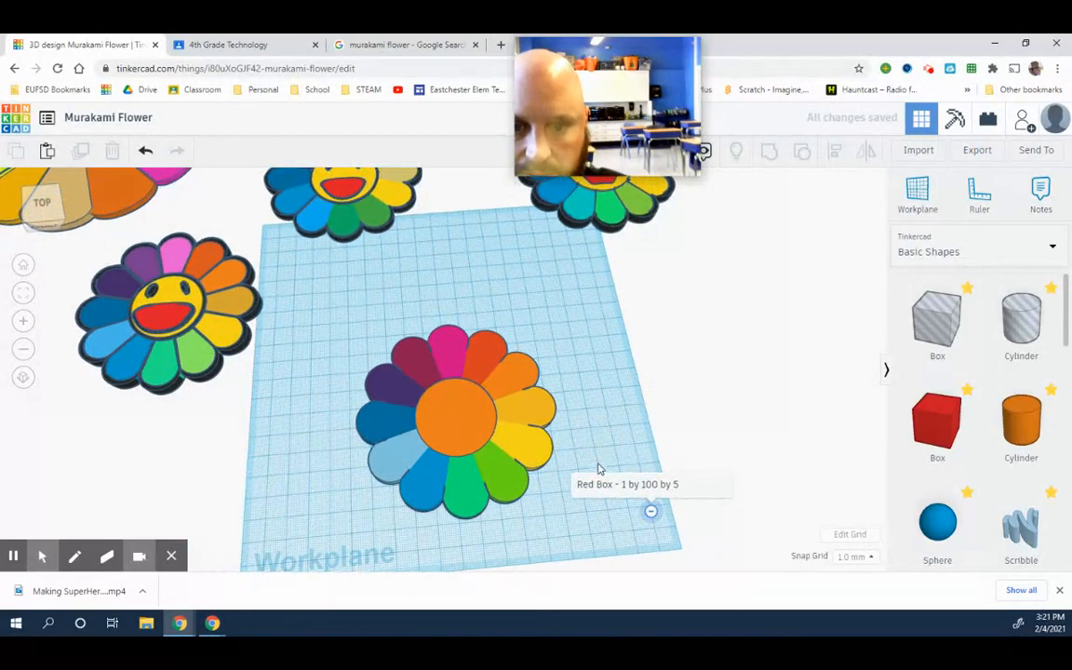
drag(599, 469, 381, 397)
click(835, 154)
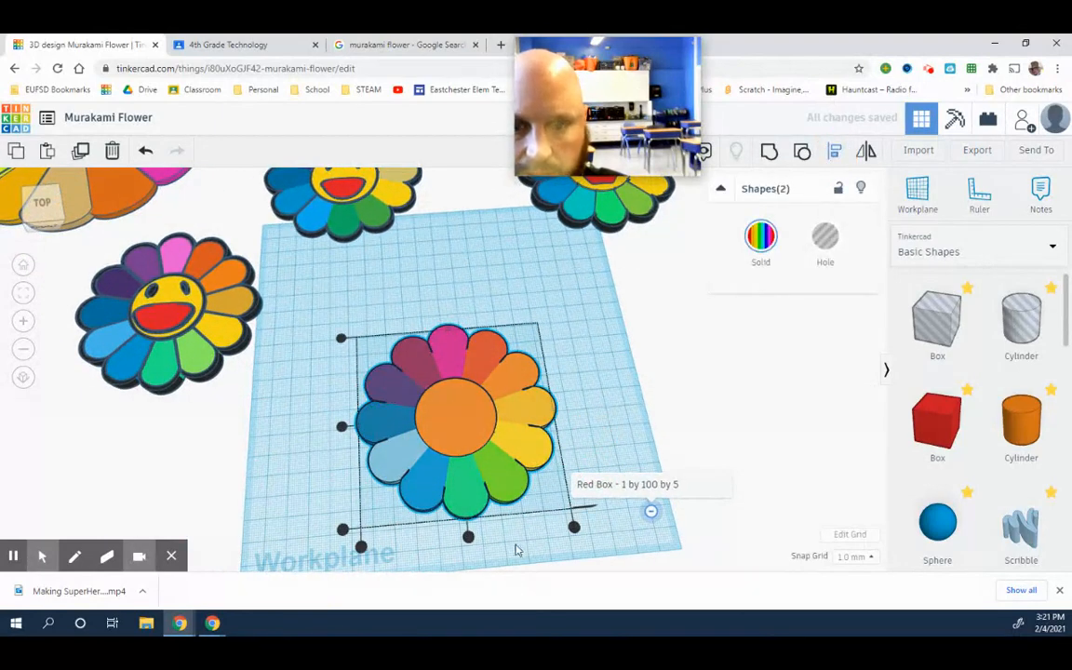
click(343, 429)
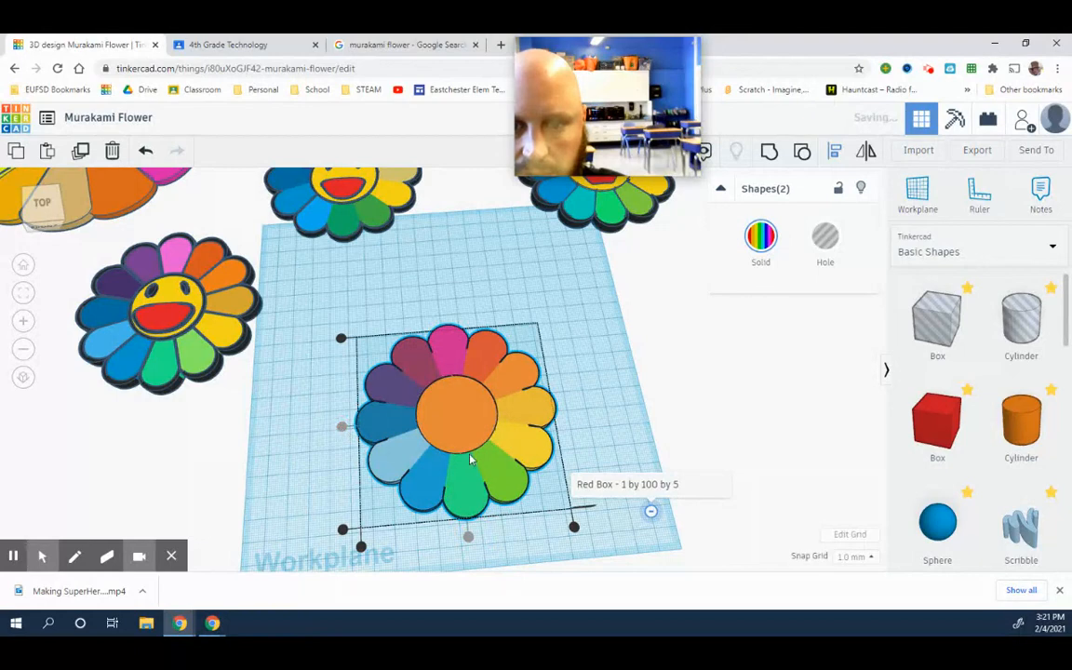
- Enlarge the flower's center disc and set its width and length to 45 mm
click(609, 418)
right_drag(608, 417, 438, 421)
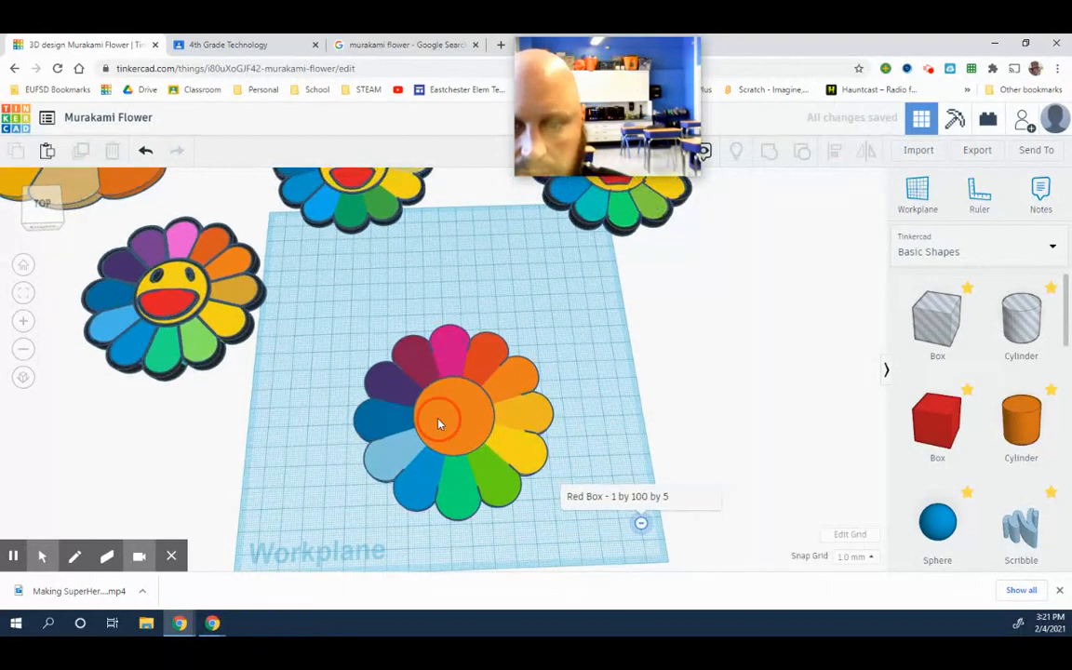
click(442, 421)
drag(501, 468, 508, 474)
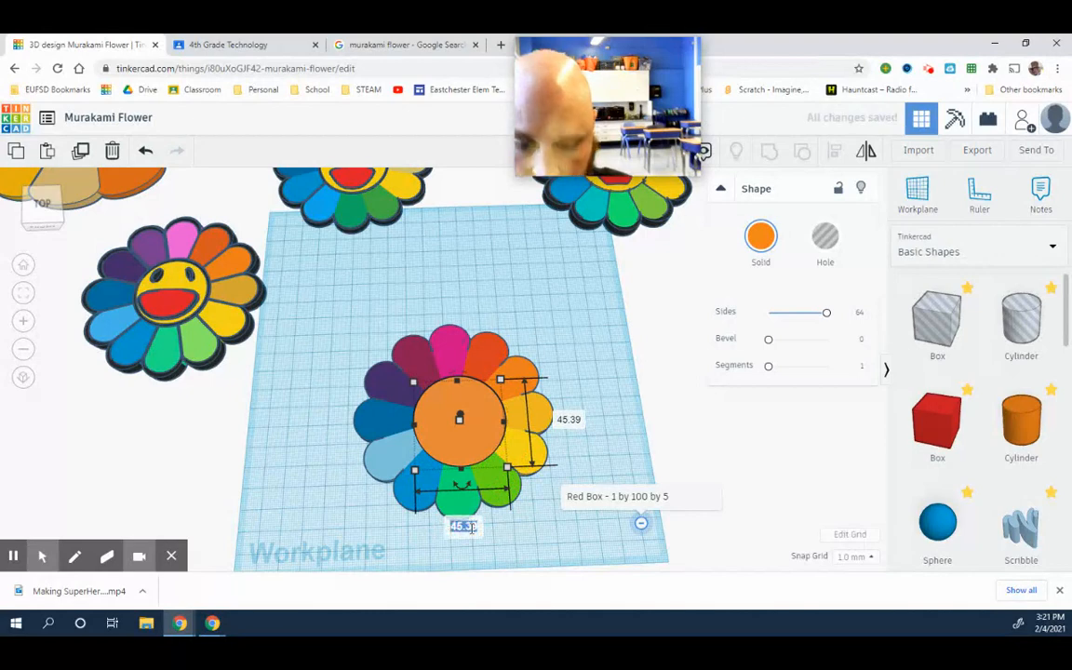
click(566, 420)
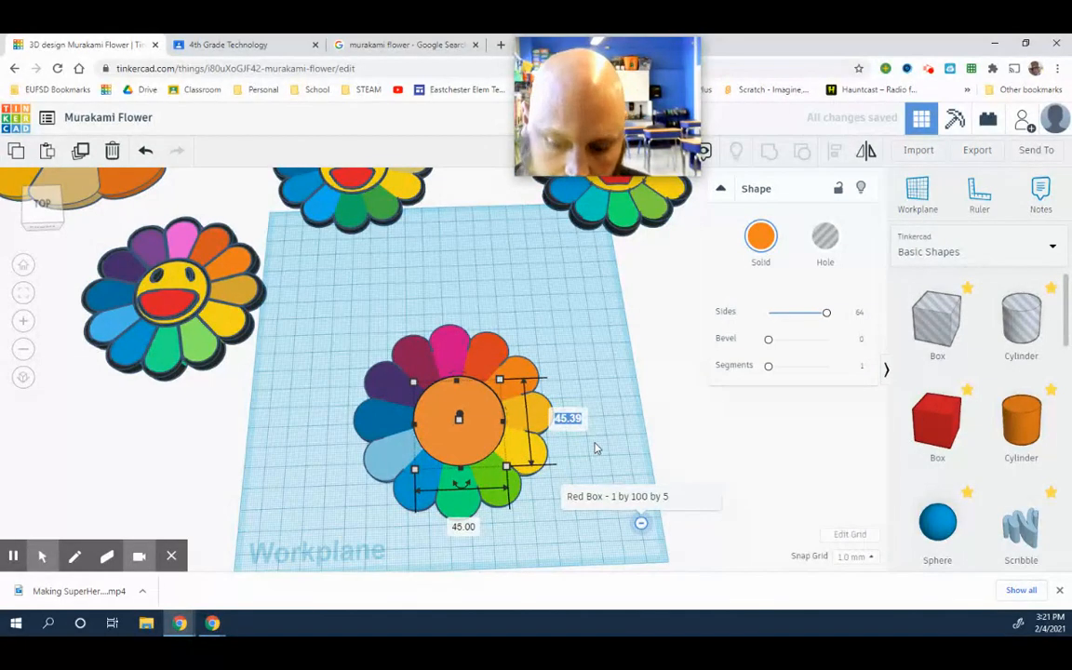
- Center the resized 45 mm disc on the petal group along both horizontal axes
drag(596, 453, 316, 292)
click(831, 158)
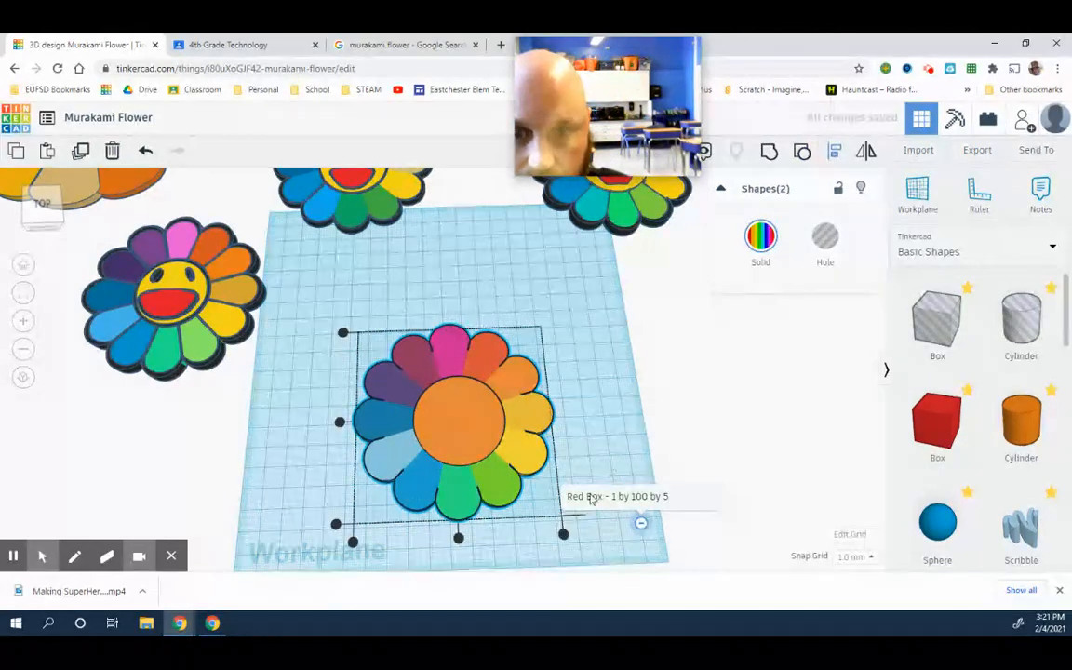
click(459, 539)
click(341, 423)
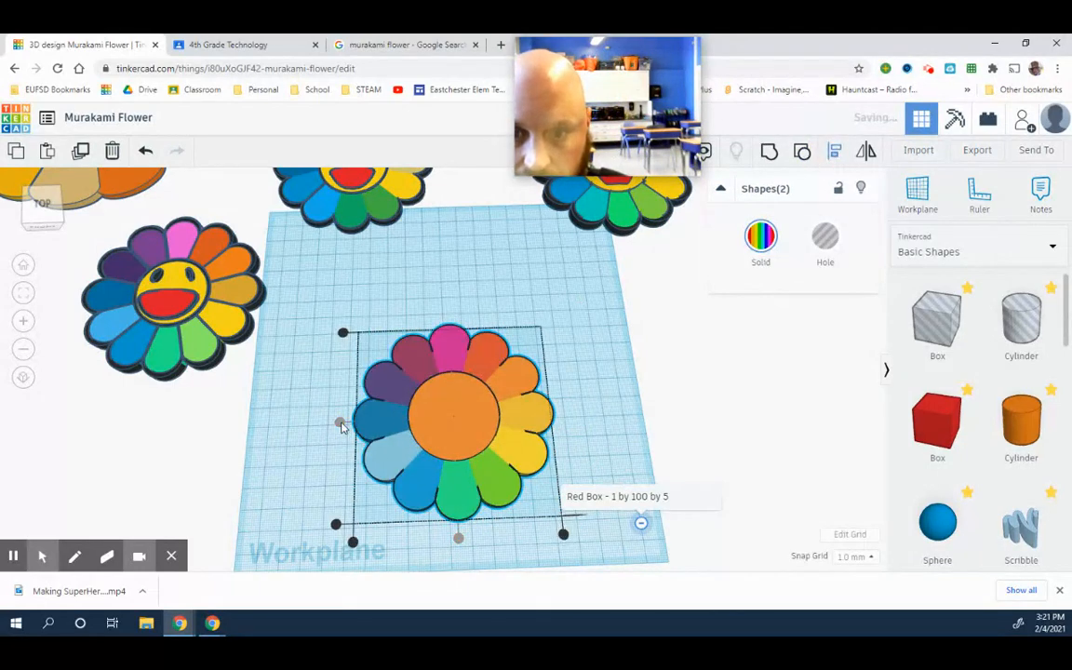
- Color the flower's center disc preset yellow
click(471, 421)
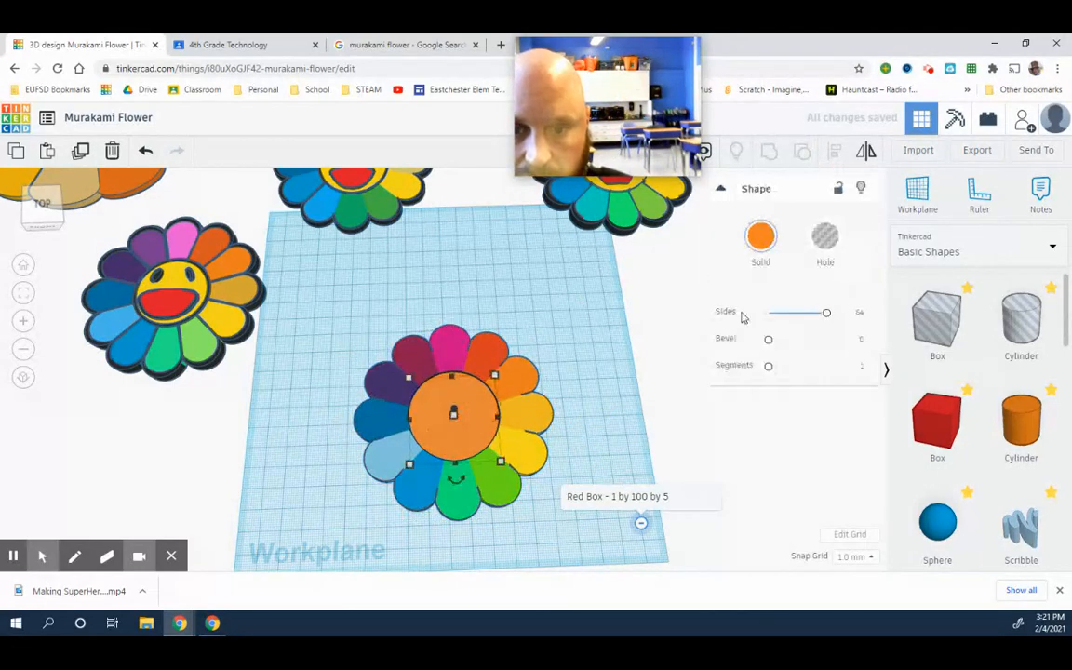
click(773, 244)
click(794, 355)
click(651, 388)
- Check the reference flower's face and move the Red Box note off the workplane
click(395, 44)
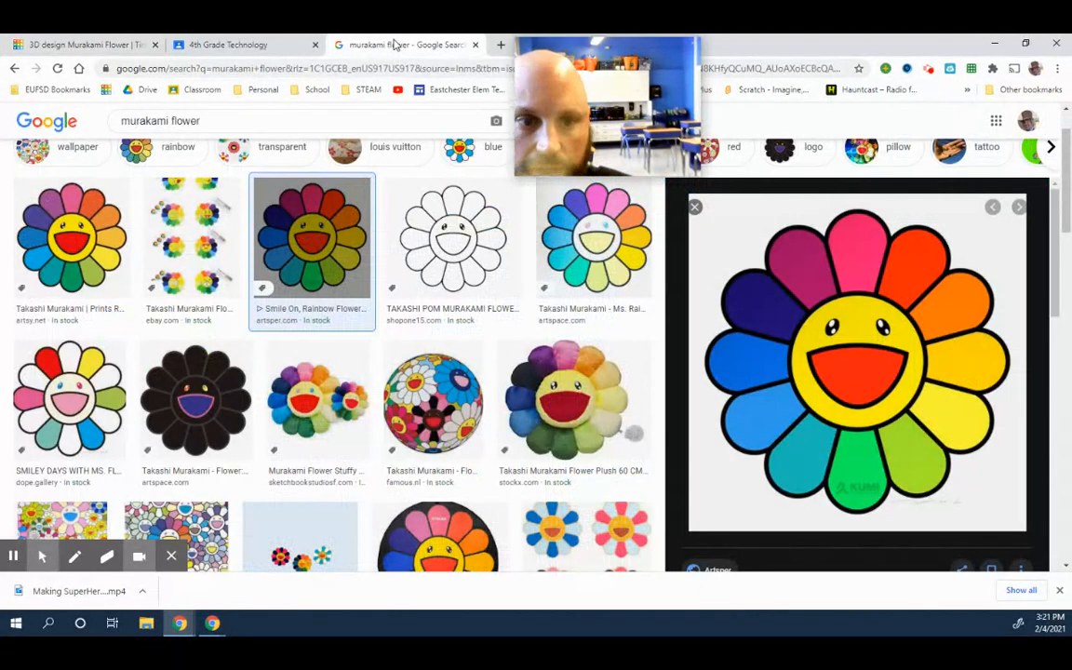
click(239, 46)
click(126, 48)
right_drag(556, 394, 638, 496)
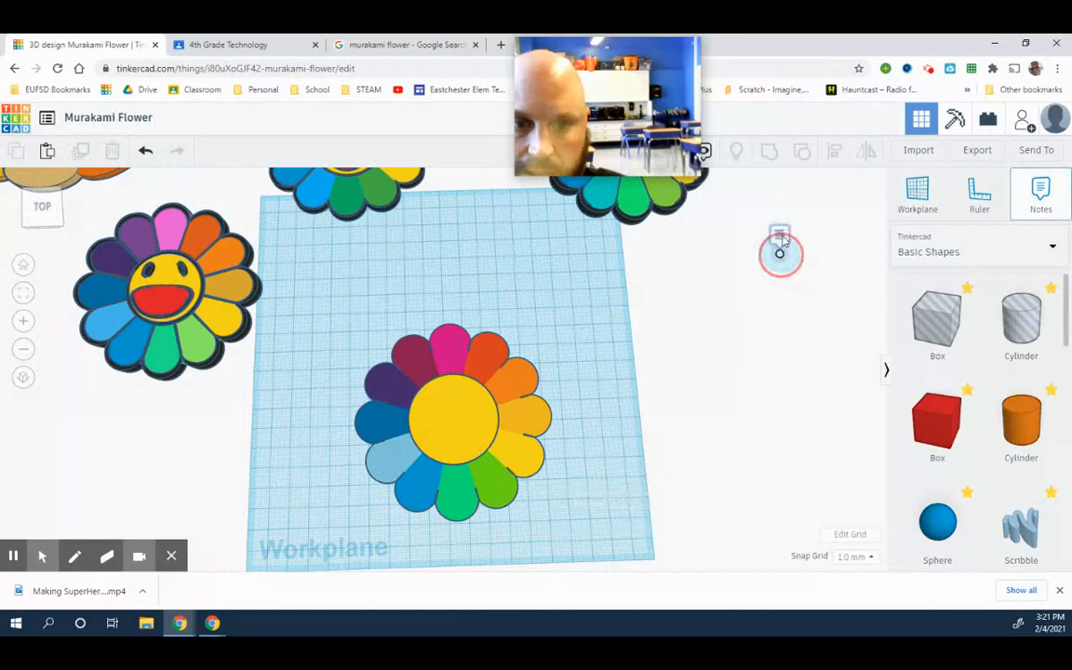
right_drag(603, 430, 651, 461)
- Place an Extrusion from the Featured shape generators beside the flower and flatten the lower edge of its profile
scroll(999, 425, down, 5)
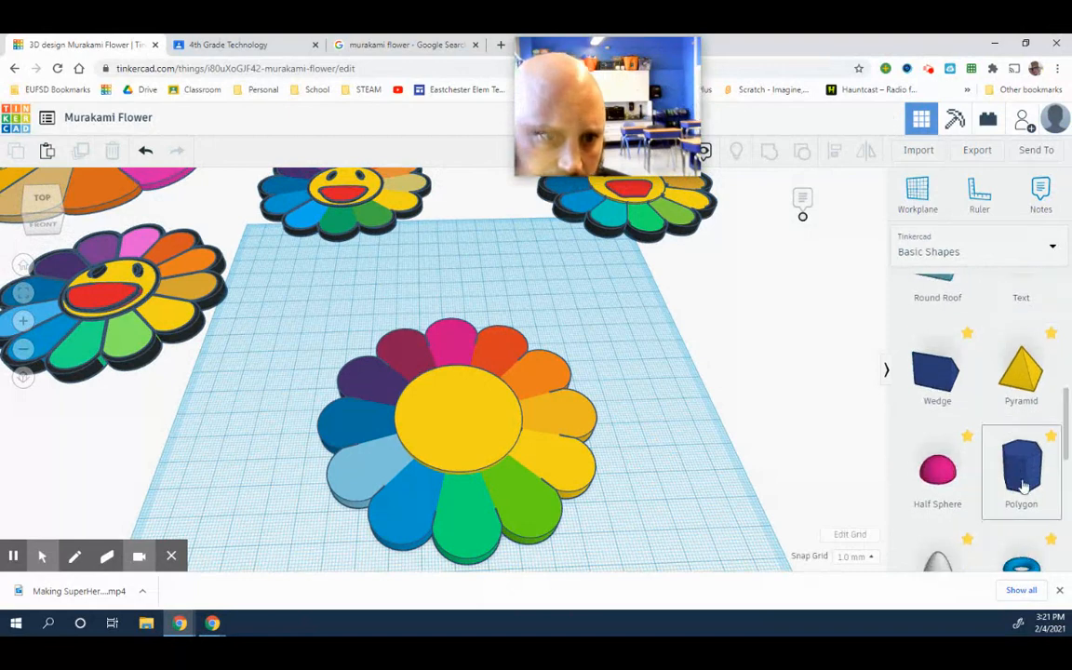
scroll(1022, 479, down, 5)
scroll(1008, 458, up, 10)
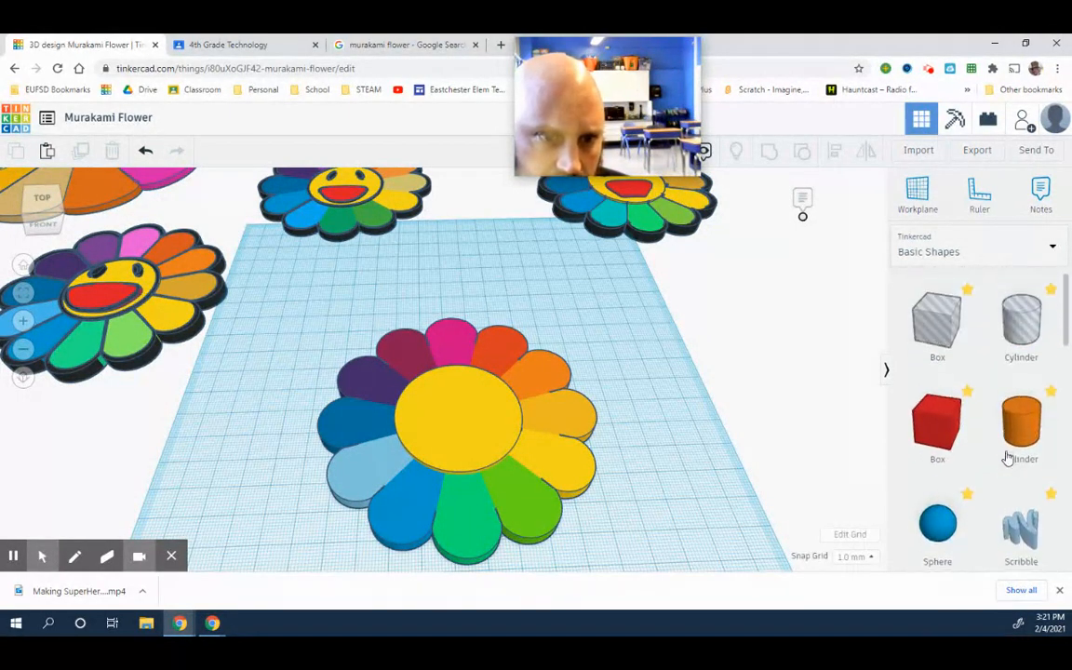
scroll(1005, 447, down, 5)
scroll(1001, 428, down, 5)
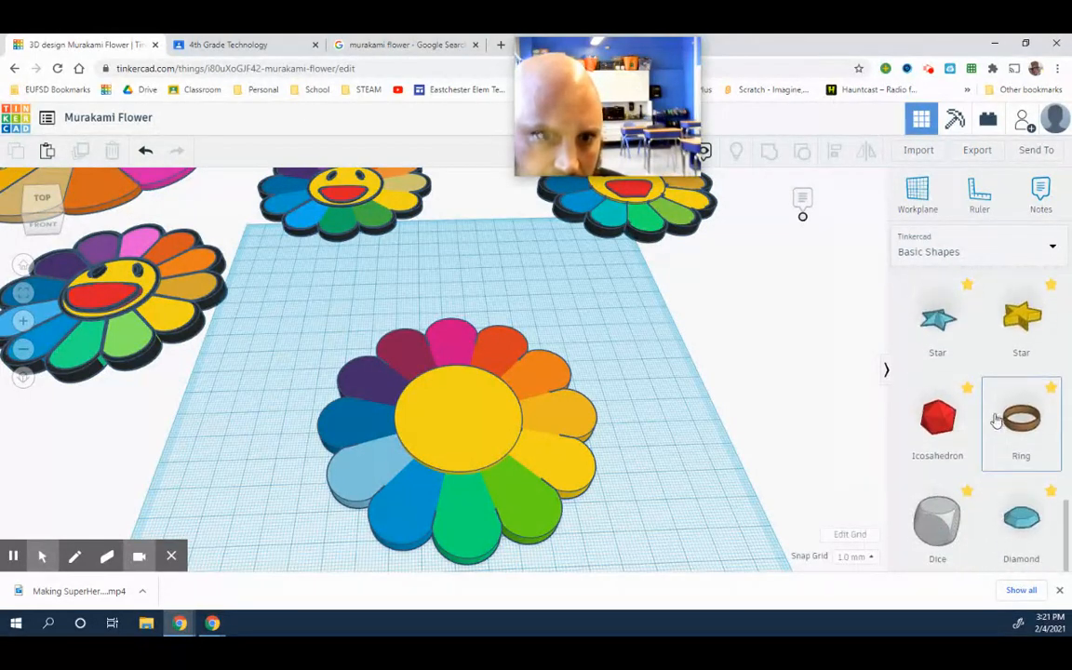
scroll(997, 466, up, 8)
click(929, 249)
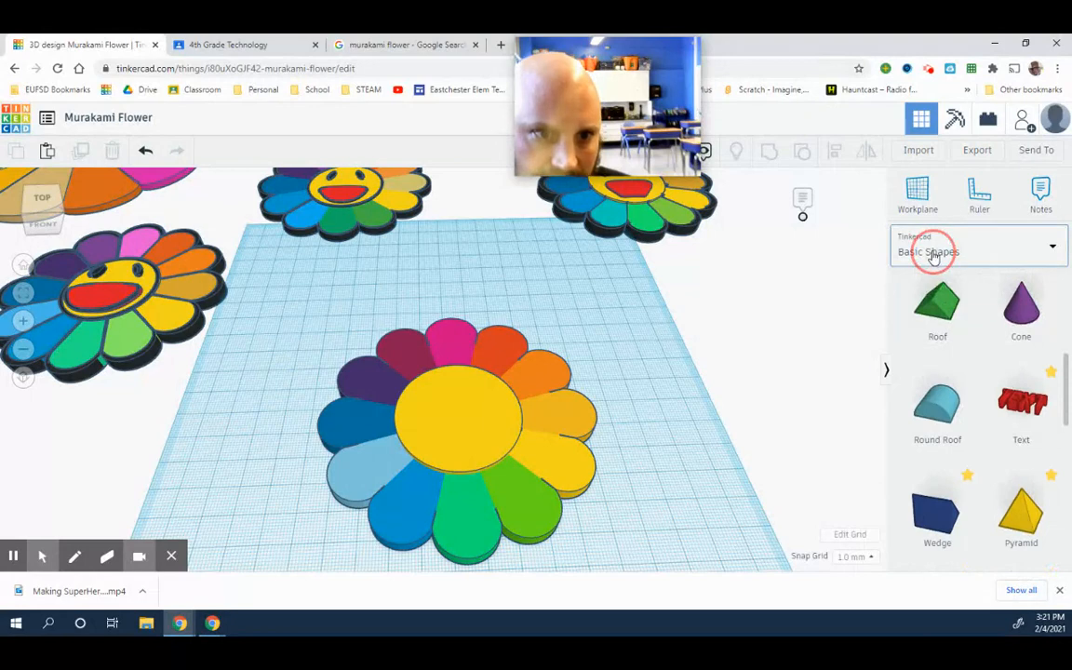
click(924, 440)
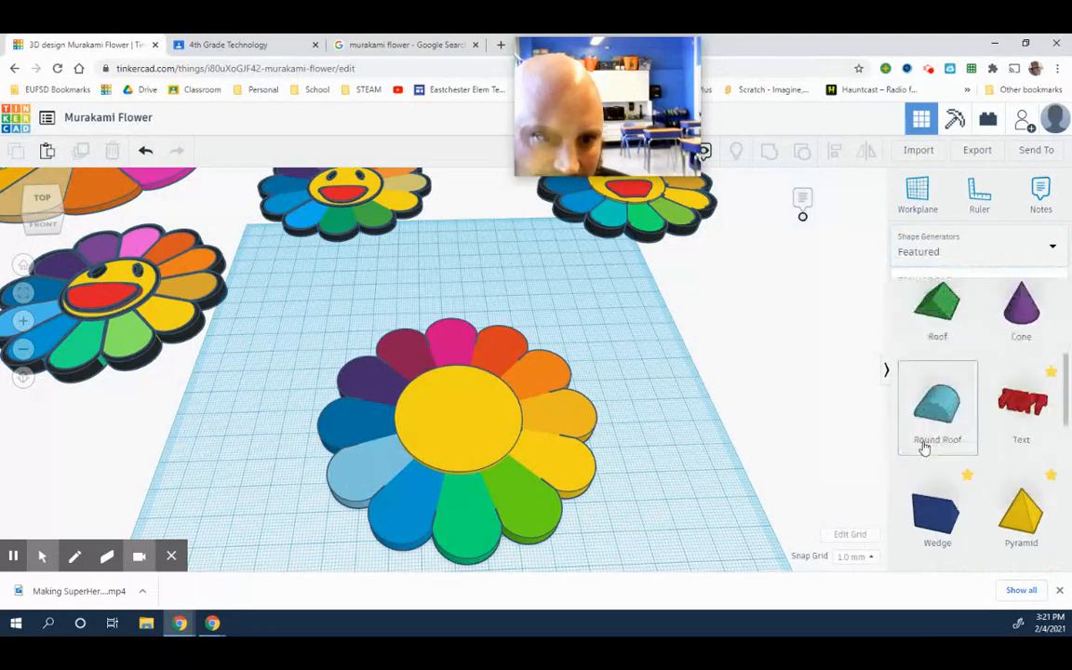
drag(934, 331, 714, 502)
right_drag(720, 510, 772, 398)
drag(760, 387, 795, 396)
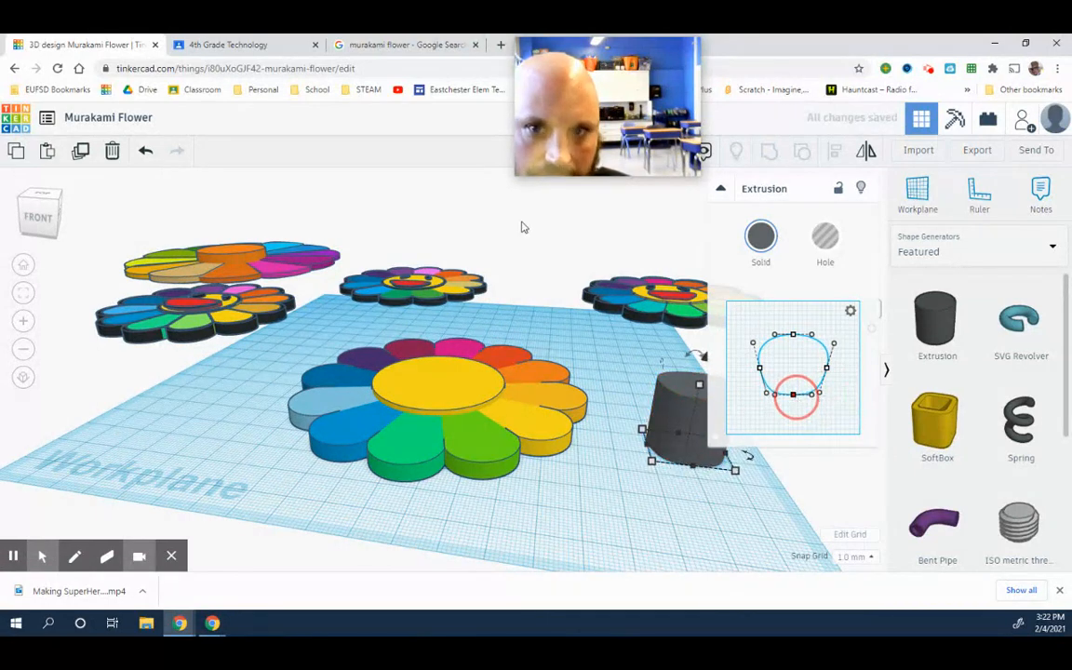
- Check the reference flower's mouth and place a Round Roof from the Basic Shapes beside the flower
click(405, 45)
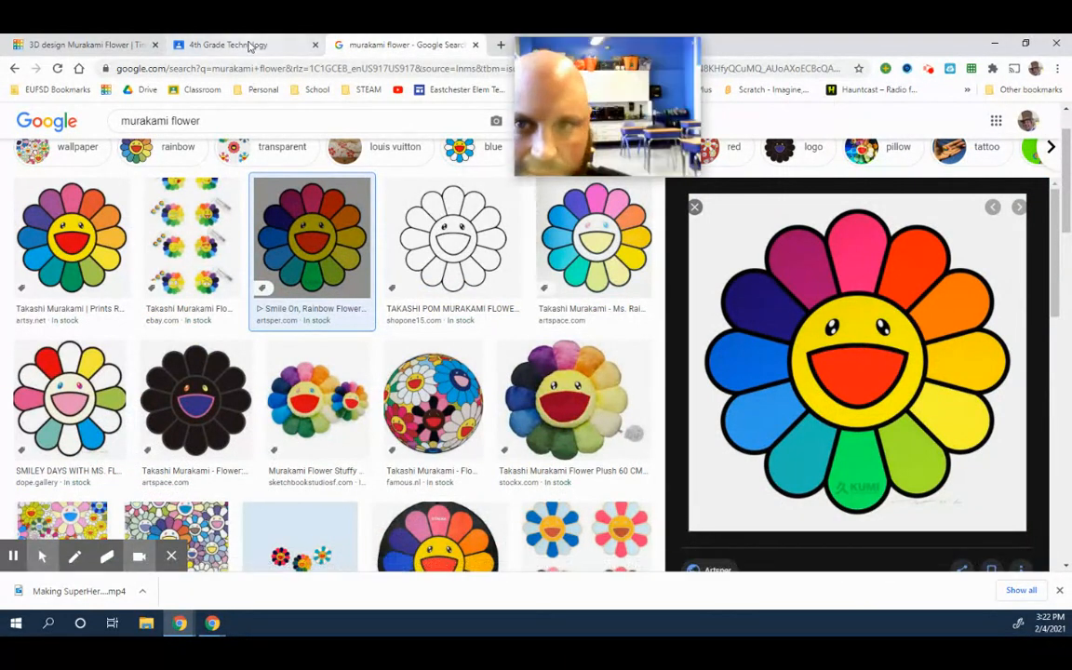
click(93, 44)
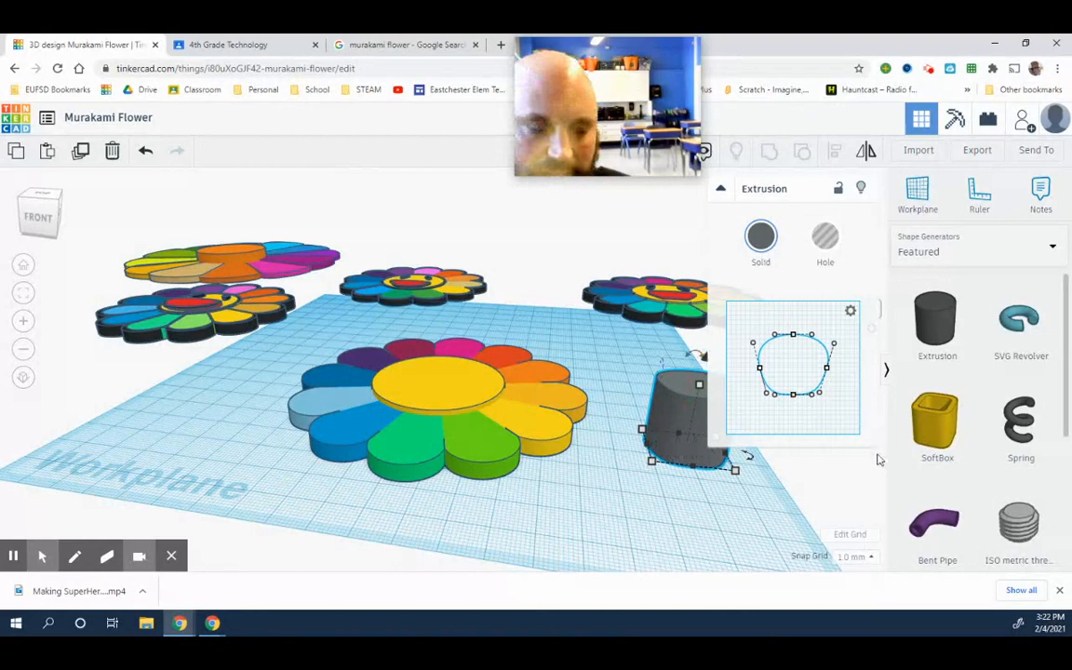
click(947, 251)
scroll(992, 463, down, 3)
scroll(989, 447, up, 3)
click(945, 305)
scroll(1021, 426, down, 3)
scroll(1021, 426, down, 1)
drag(937, 326, 633, 508)
right_drag(633, 508, 298, 454)
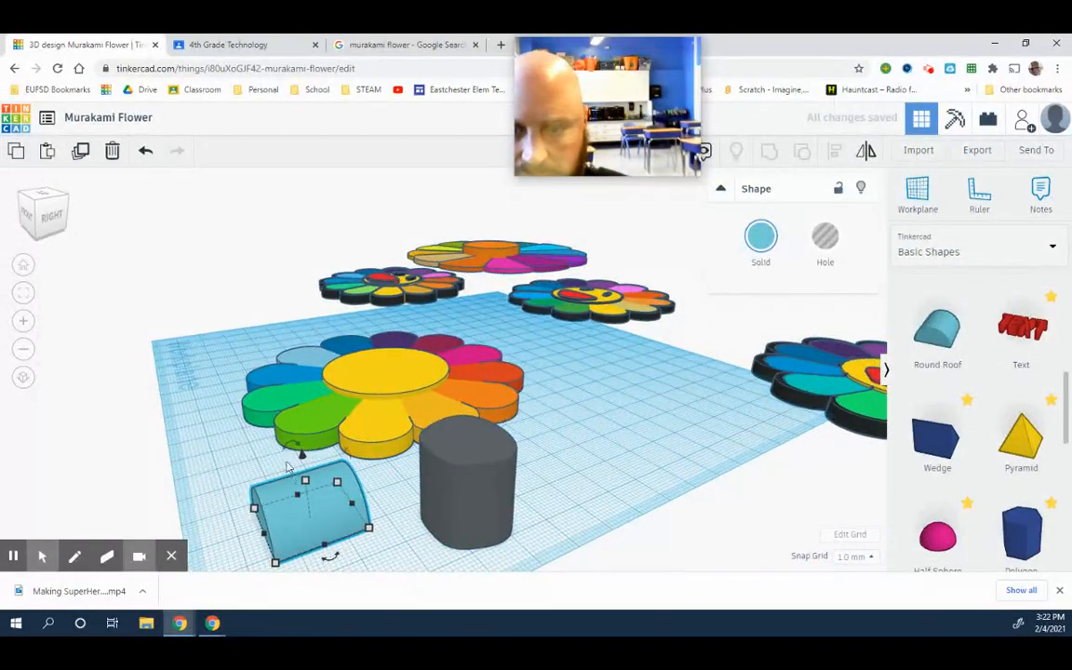
- Stand the round roof on end by rotating it -90° and turn its curved side toward the front
drag(311, 447, 373, 462)
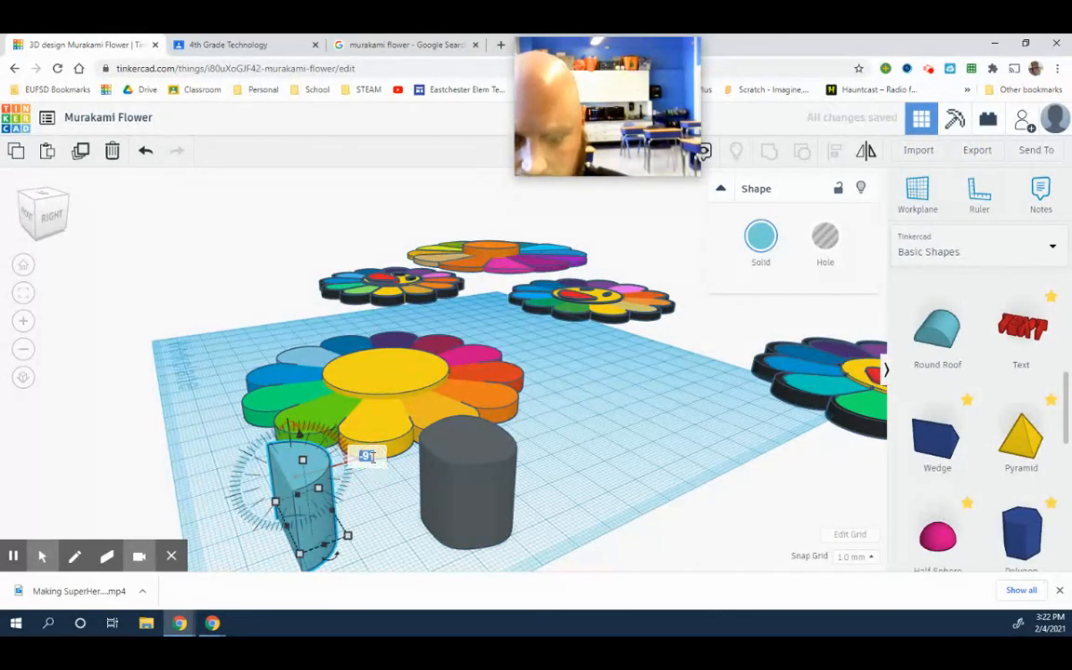
key(Return)
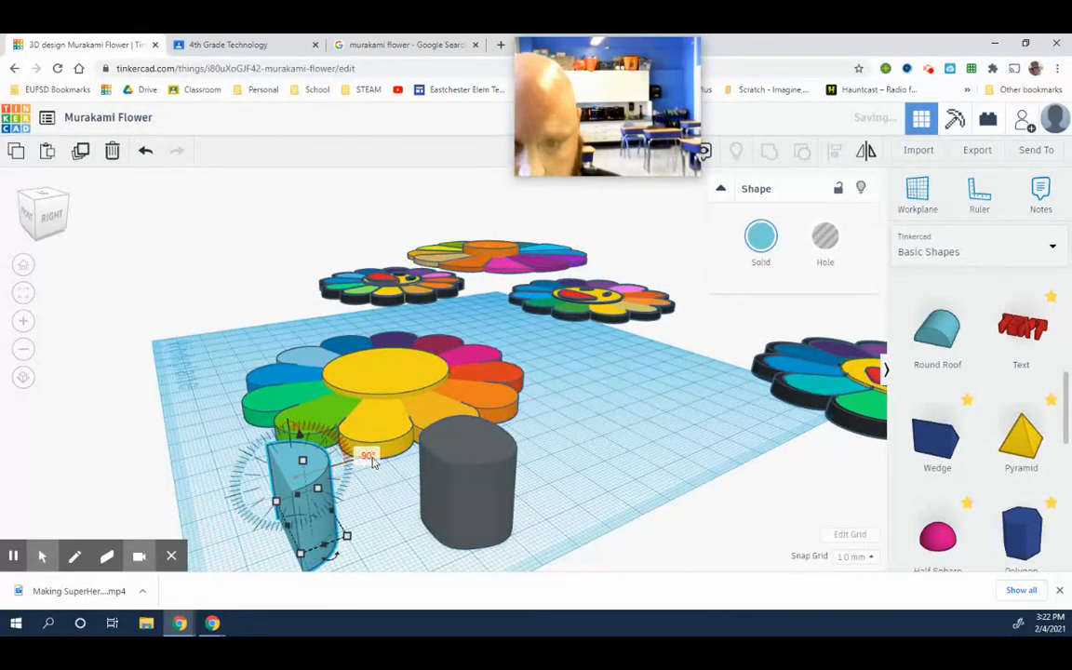
right_drag(364, 519, 395, 544)
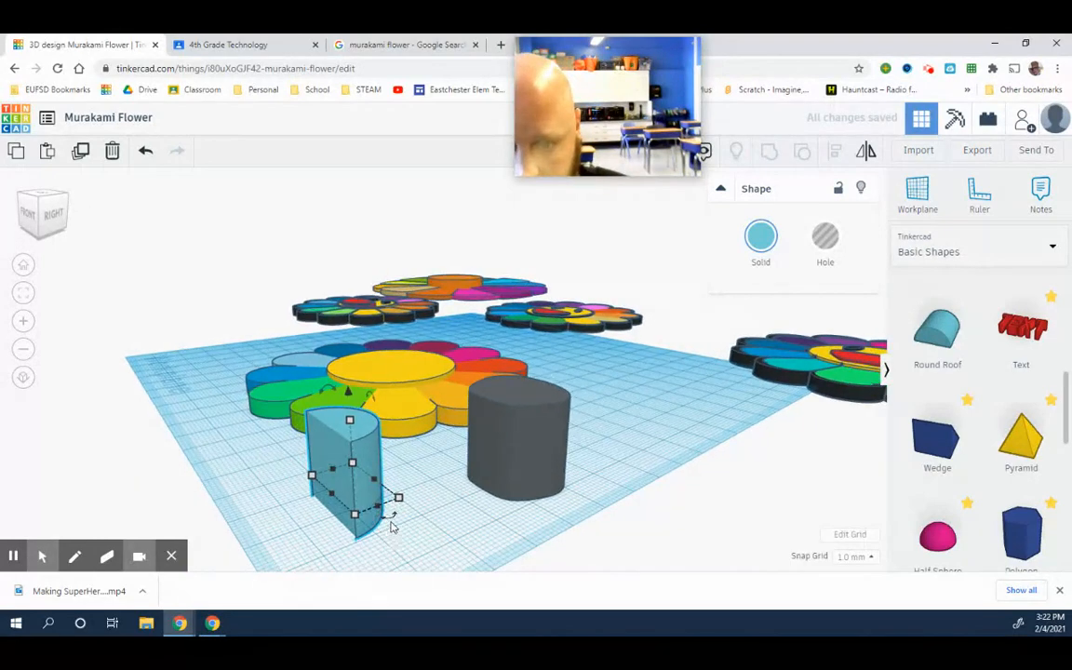
drag(393, 523, 395, 522)
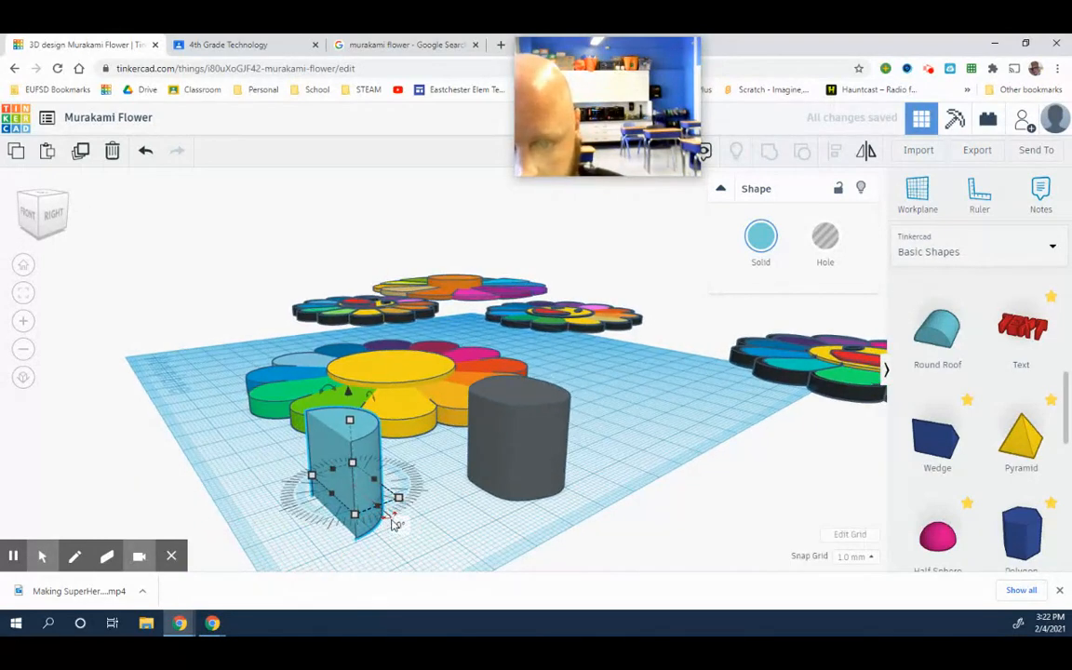
right_drag(376, 551, 567, 547)
drag(605, 518, 384, 460)
right_drag(402, 478, 657, 452)
- Reduce the round roof's height and move it onto the lower half of the yellow center disc
drag(626, 371, 628, 431)
right_drag(506, 474, 646, 490)
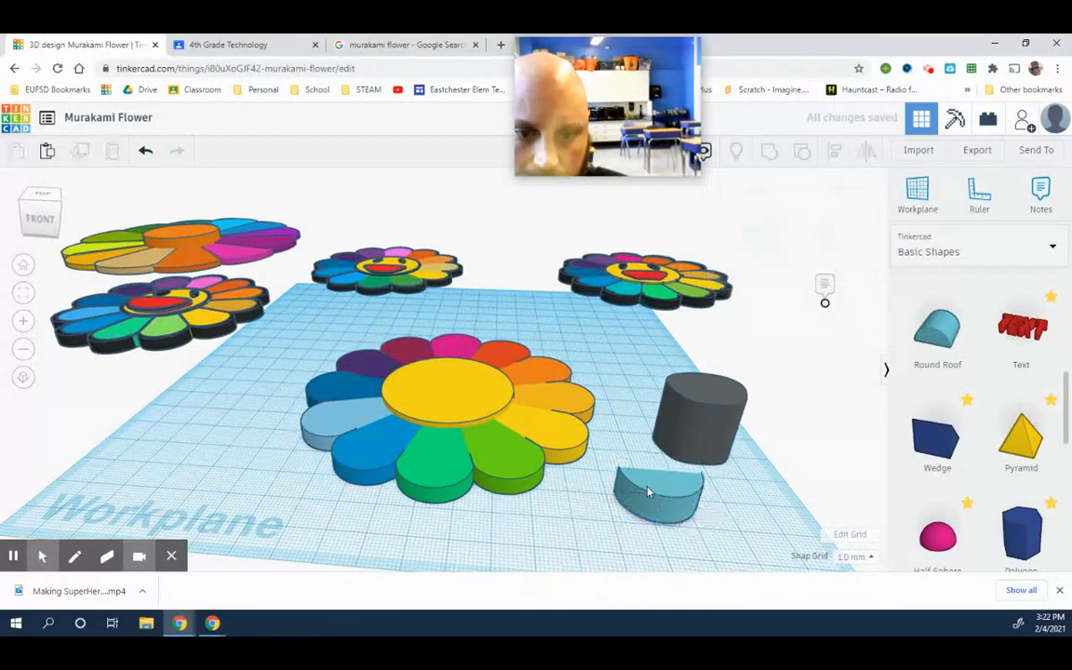
drag(677, 483, 468, 406)
right_drag(495, 478, 505, 589)
- Widen the half-round mouth and adjust its position on the yellow disc
click(436, 468)
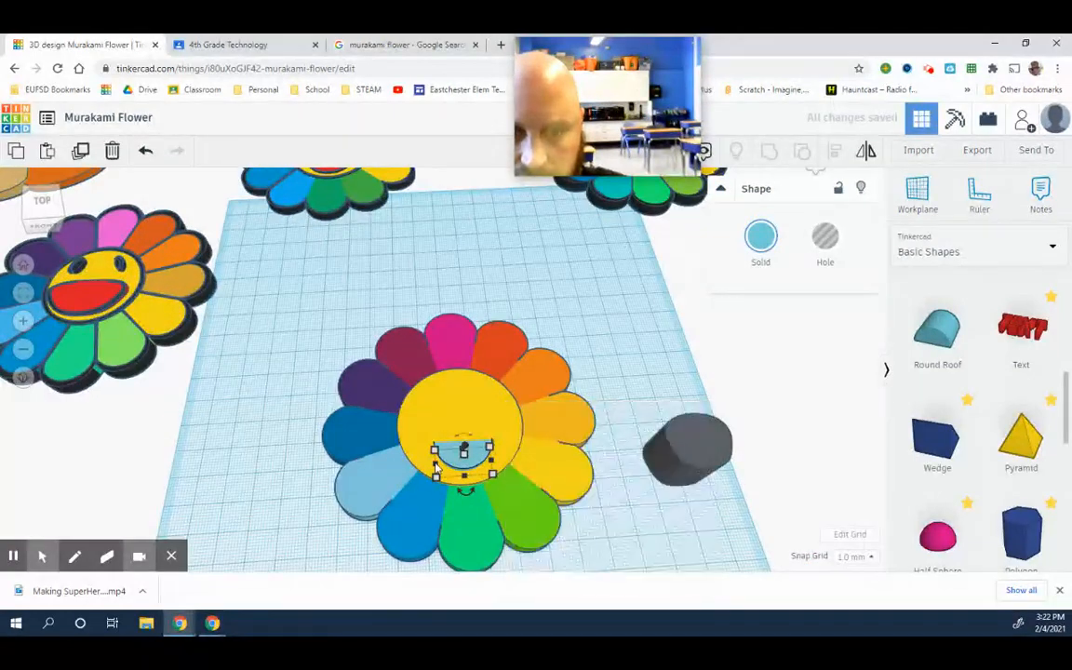
drag(458, 454, 459, 447)
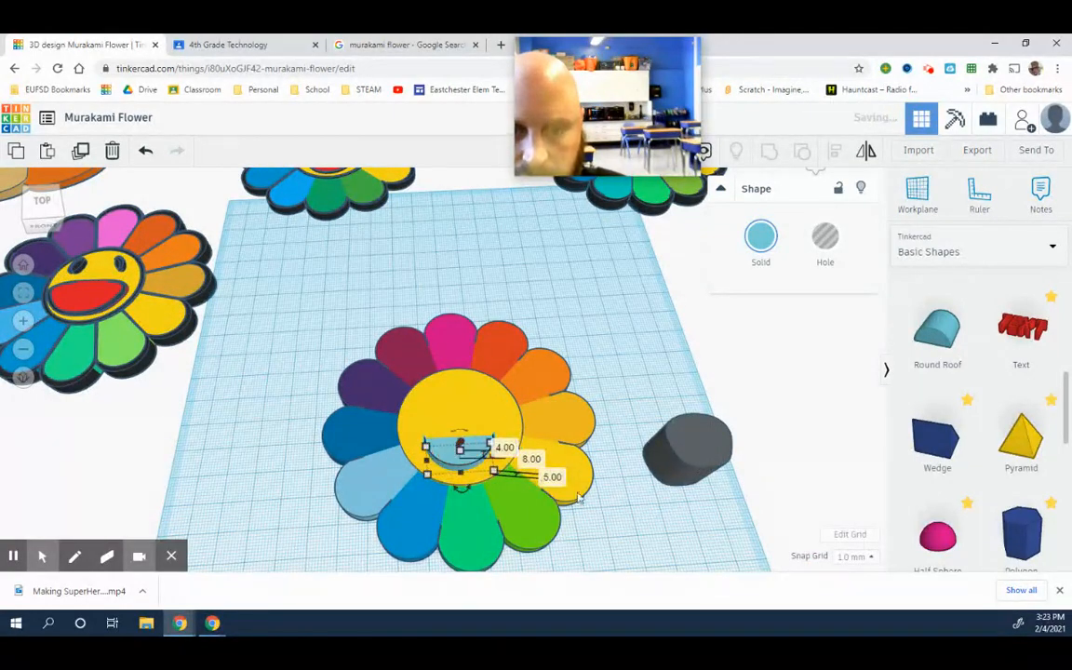
click(575, 488)
click(705, 543)
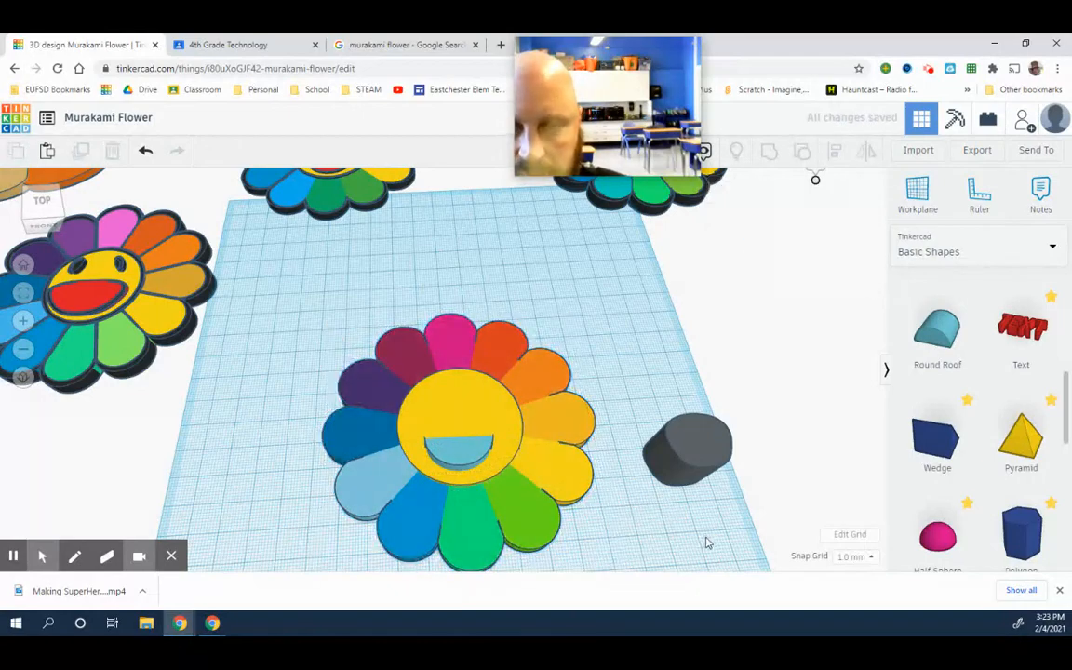
click(417, 45)
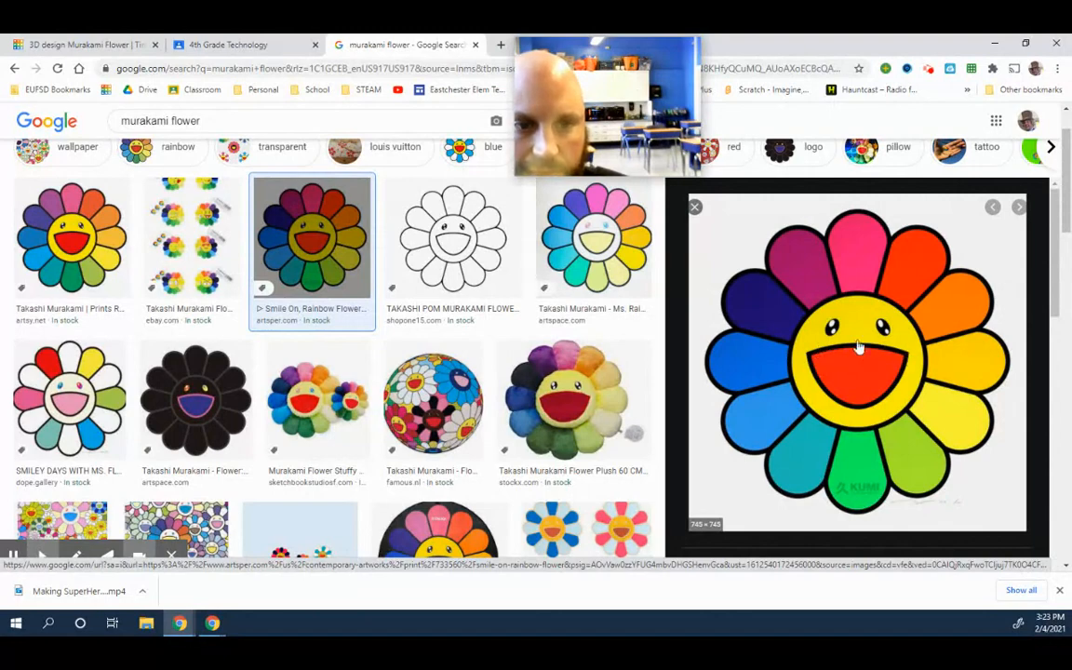
click(141, 42)
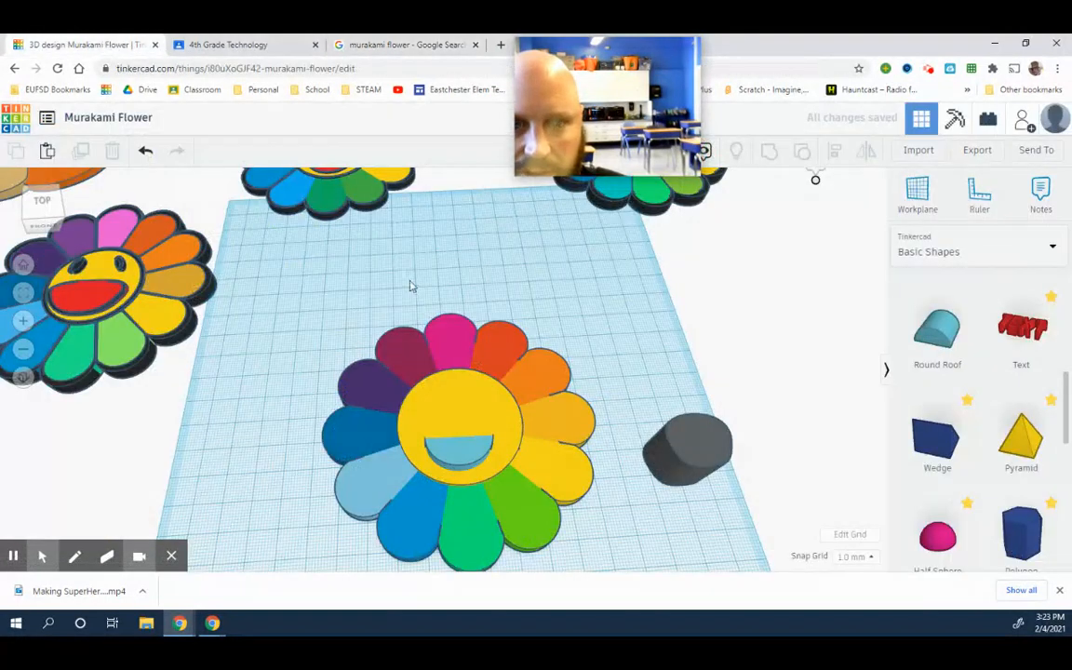
click(687, 440)
right_drag(735, 547, 718, 526)
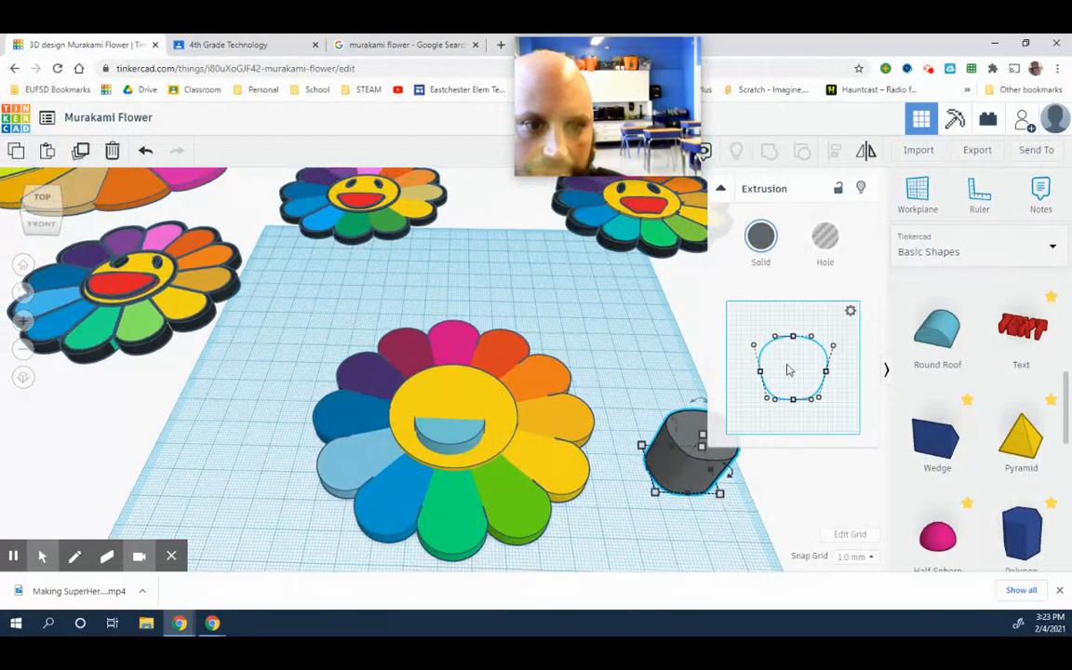
drag(794, 341, 748, 349)
mouse_move(833, 347)
mouse_down()
mouse_move(825, 357)
mouse_move(832, 349)
mouse_up()
drag(819, 398, 779, 403)
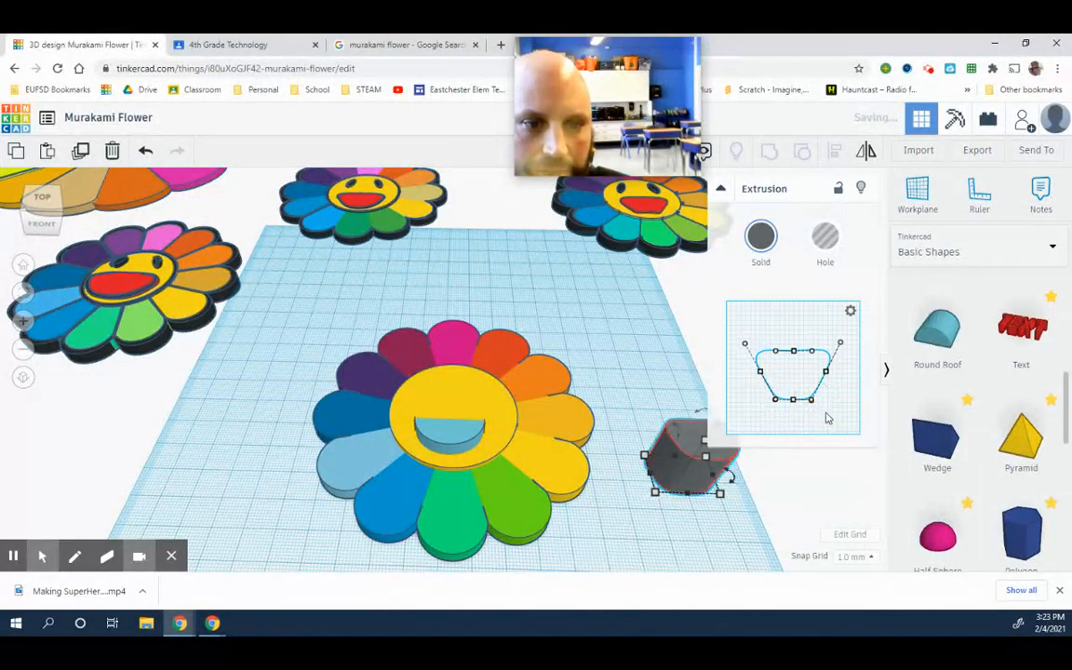
drag(796, 356, 791, 346)
click(773, 350)
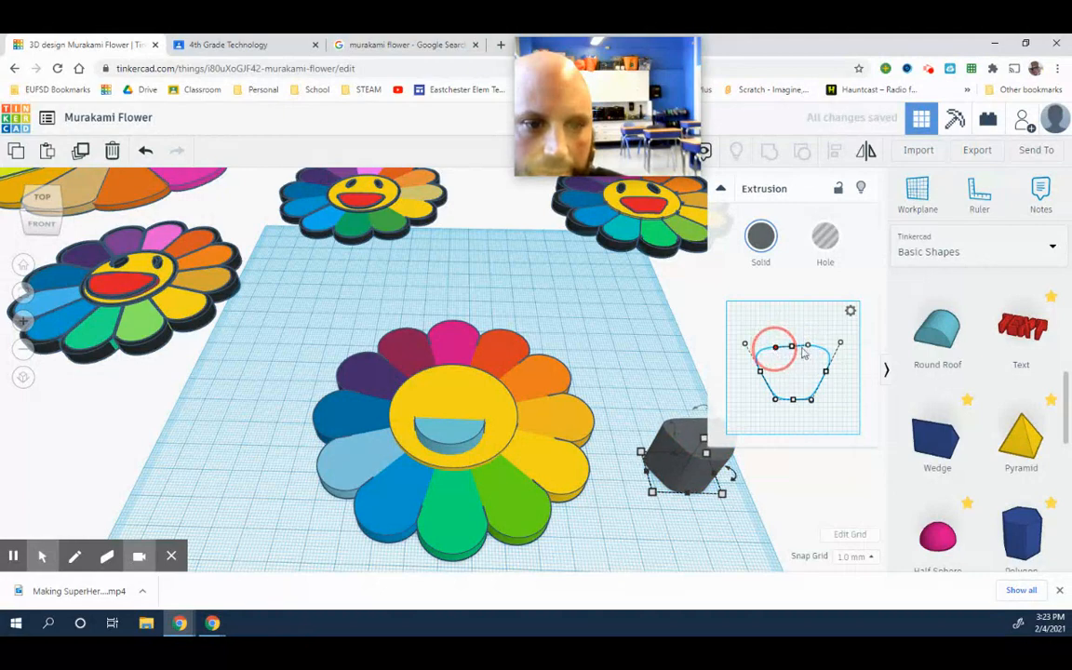
click(807, 345)
click(843, 381)
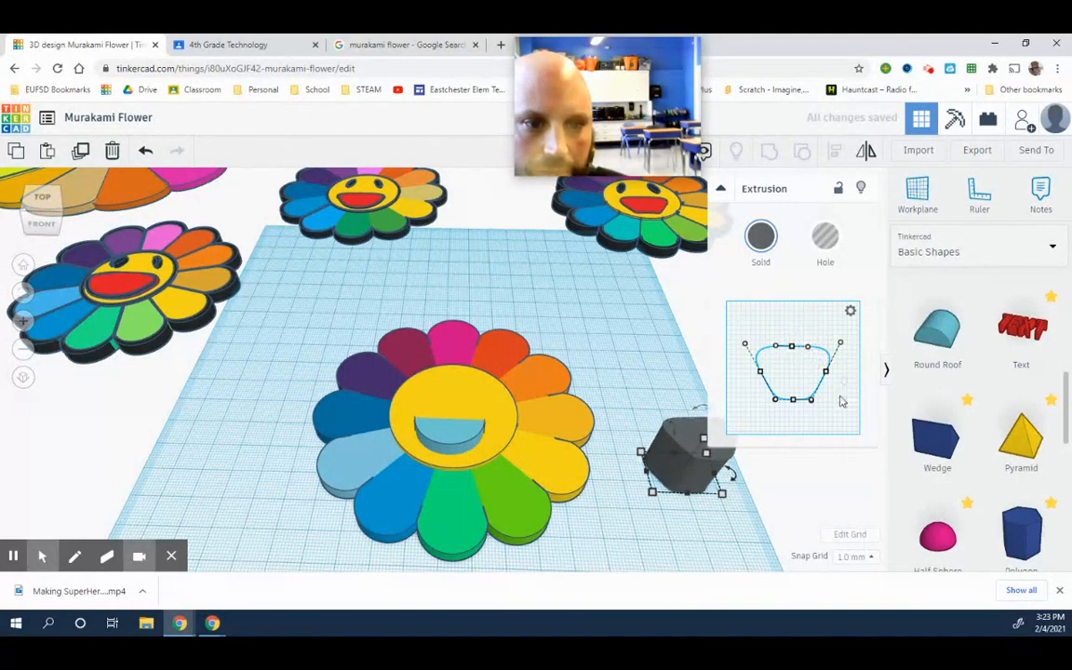
- Delete the half-round mouth and move the reshaped Extrusion onto the lower half of the yellow disc in its place
right_drag(677, 523, 589, 519)
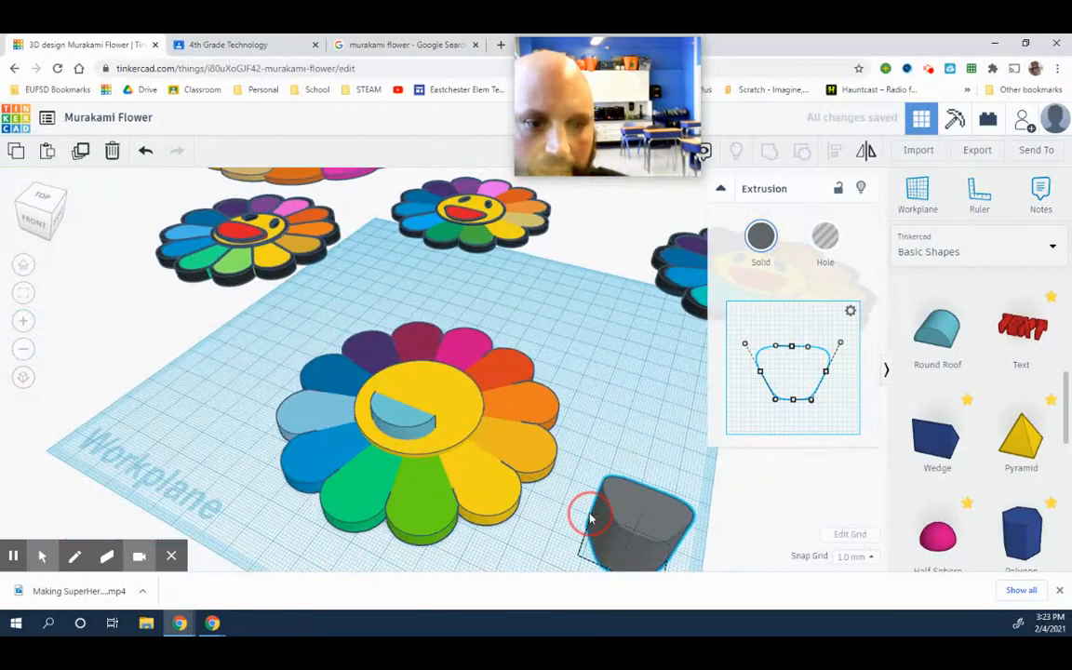
right_drag(641, 450, 665, 447)
click(419, 422)
key(Delete)
right_drag(536, 513, 712, 472)
drag(712, 471, 470, 428)
right_drag(649, 407, 651, 510)
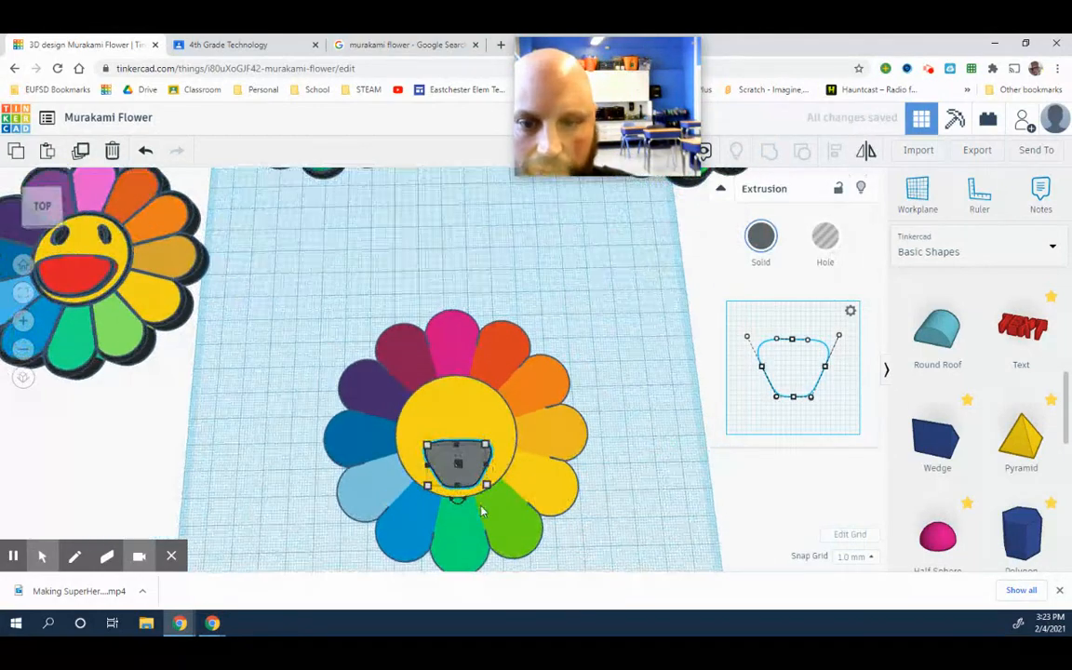
- Widen the mouth, adjust its depth to about 16 mm, and color it preset red
drag(457, 488, 420, 466)
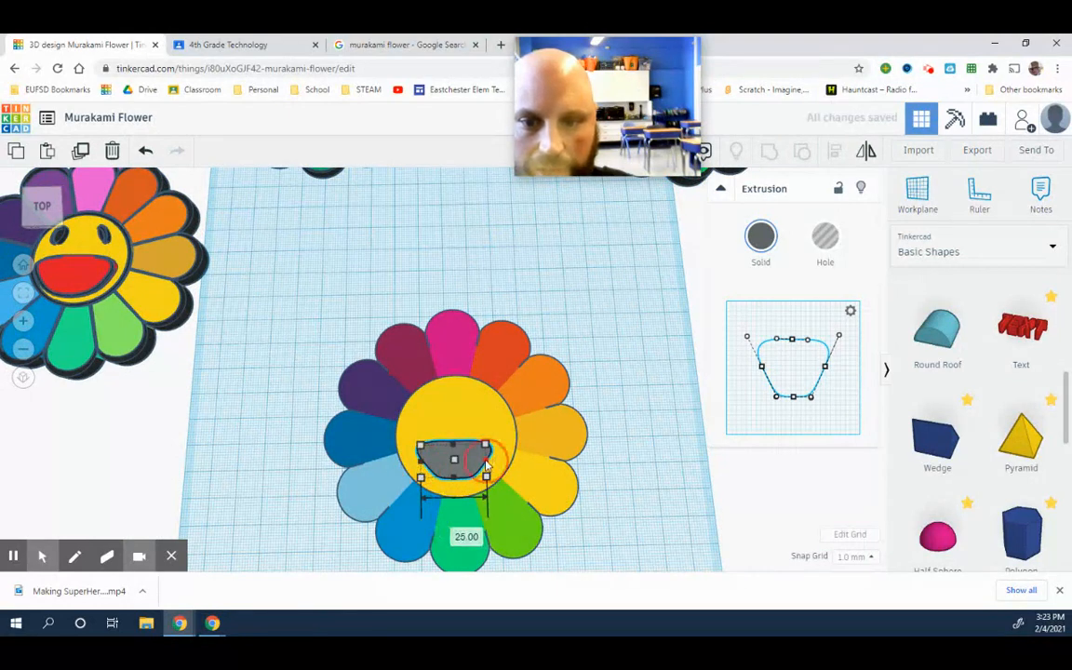
drag(490, 460, 456, 435)
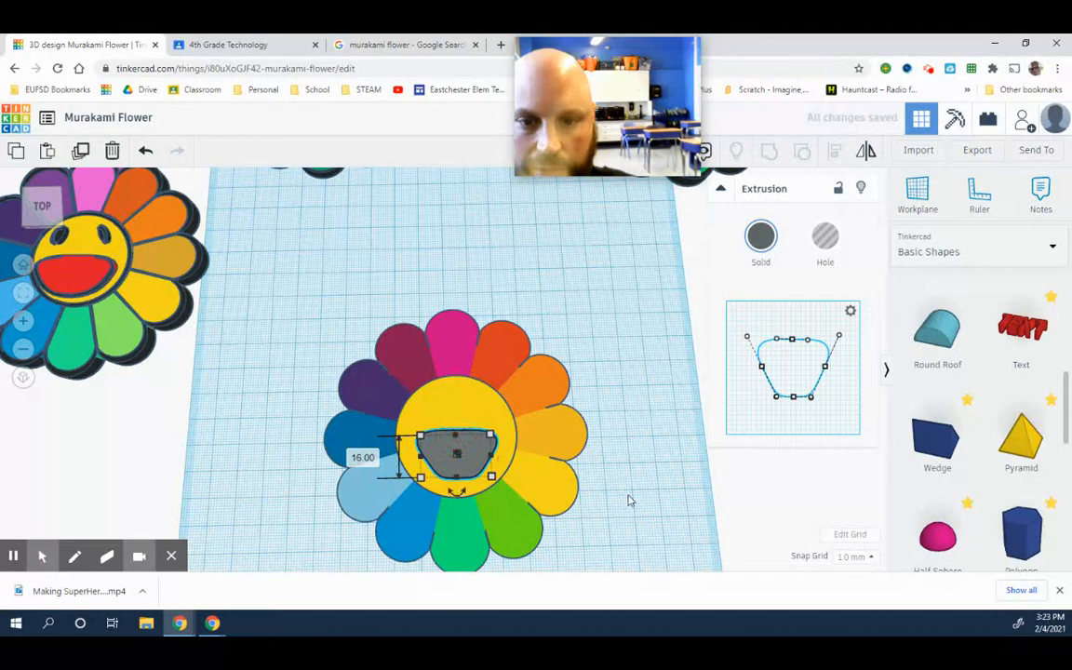
click(761, 235)
click(746, 359)
click(626, 399)
click(651, 428)
- Lower the red mouth's height to about 8 mm so it sits just above the yellow disc
right_drag(651, 428, 632, 388)
click(439, 350)
drag(451, 377, 451, 392)
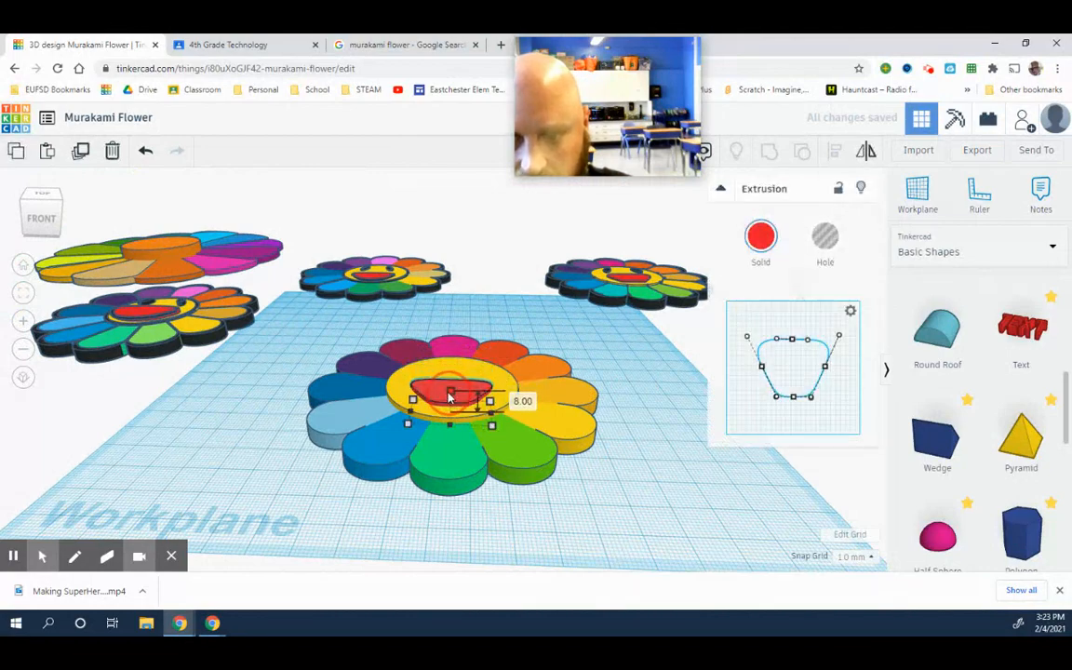
click(571, 483)
right_drag(634, 445, 661, 490)
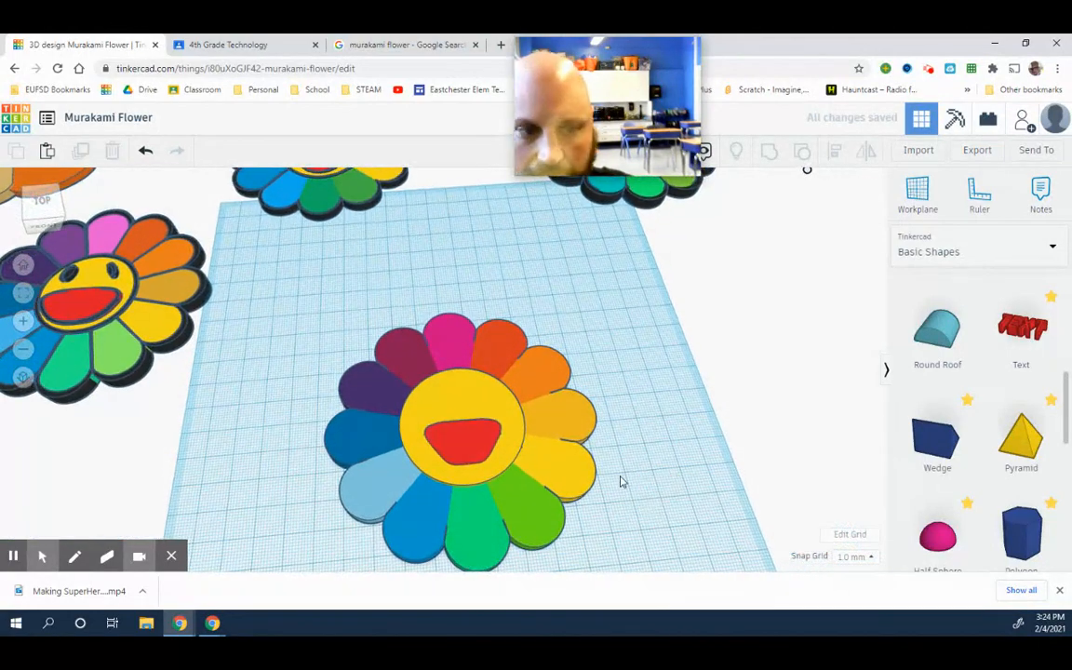
- Place a solid cylinder beside the flower and set its sides to 64
scroll(1060, 447, up, 5)
drag(1034, 425, 628, 356)
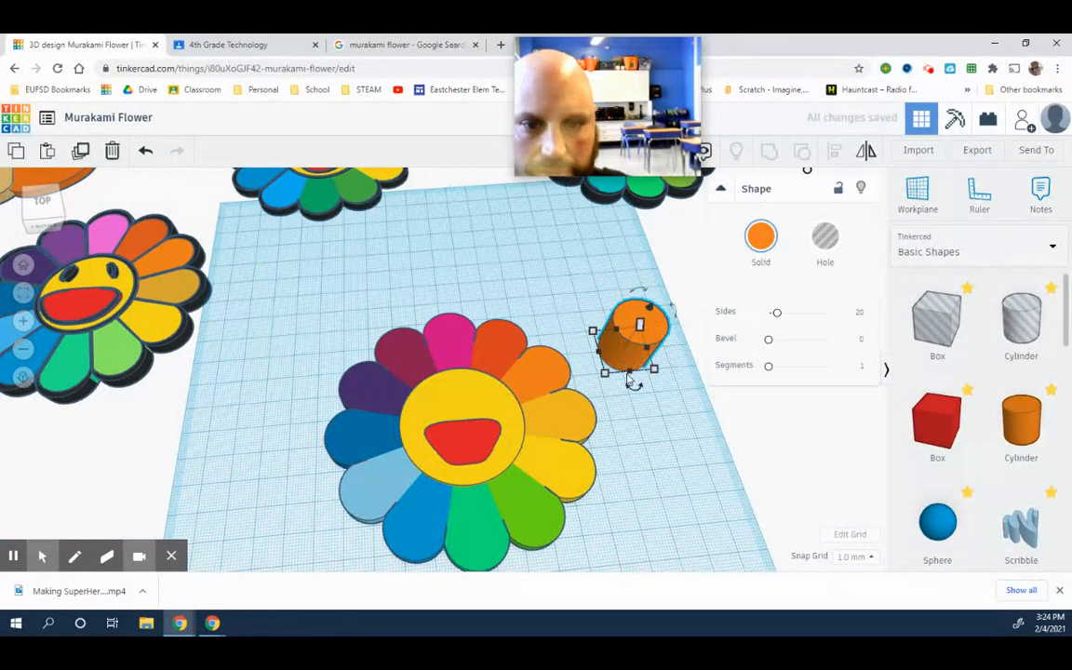
click(781, 315)
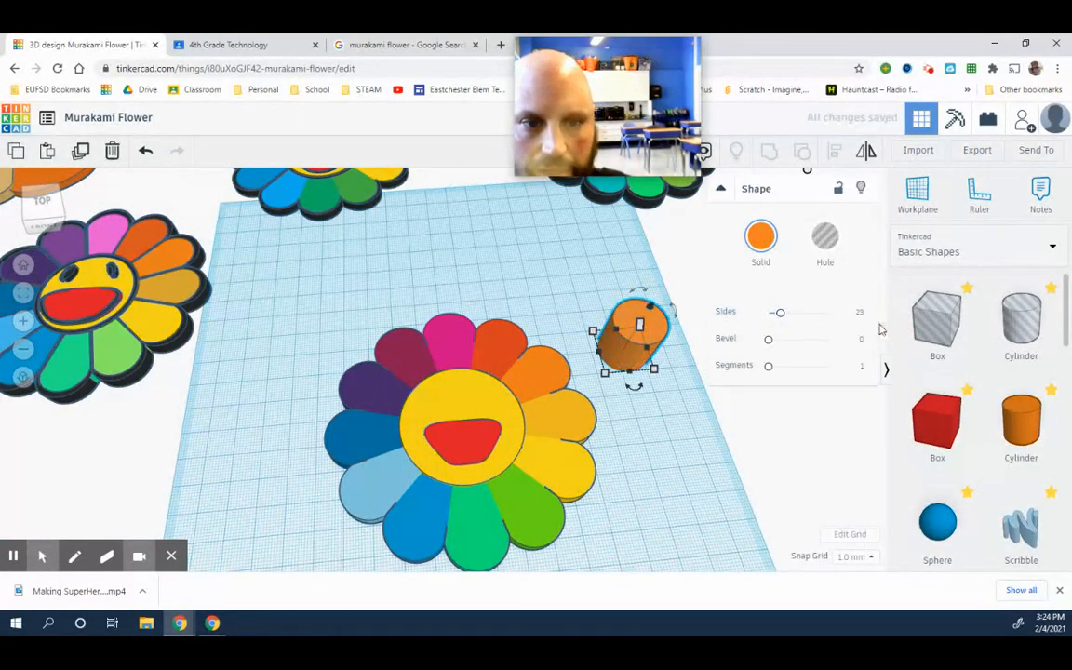
drag(780, 317, 857, 310)
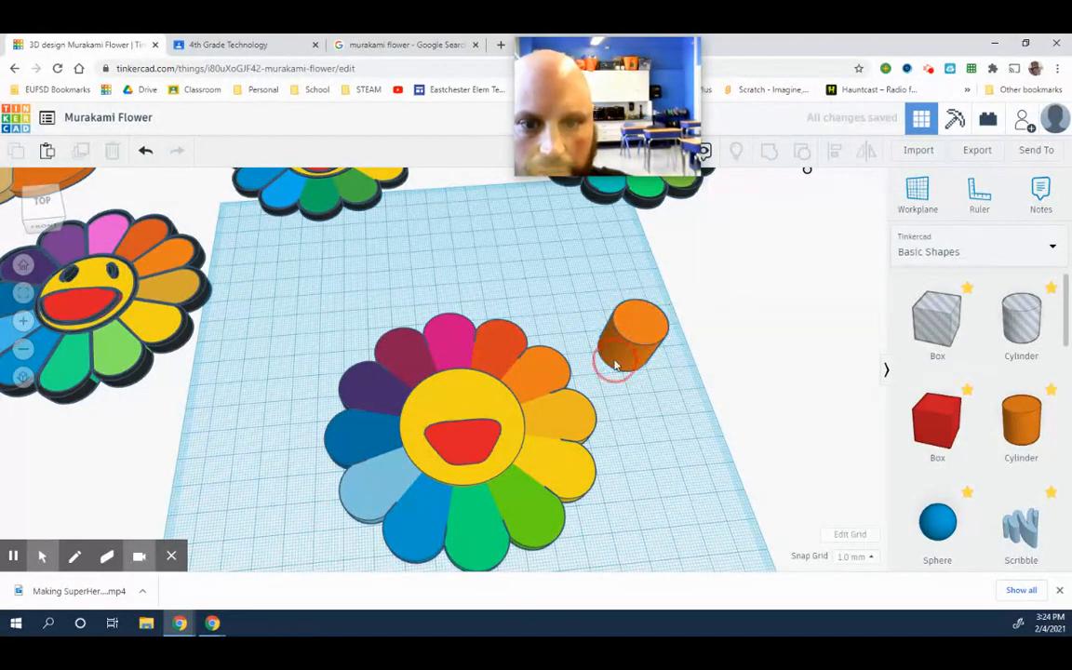
- Shrink the orange cylinder's width and length into a small, narrow oval for an eye
drag(605, 371, 645, 354)
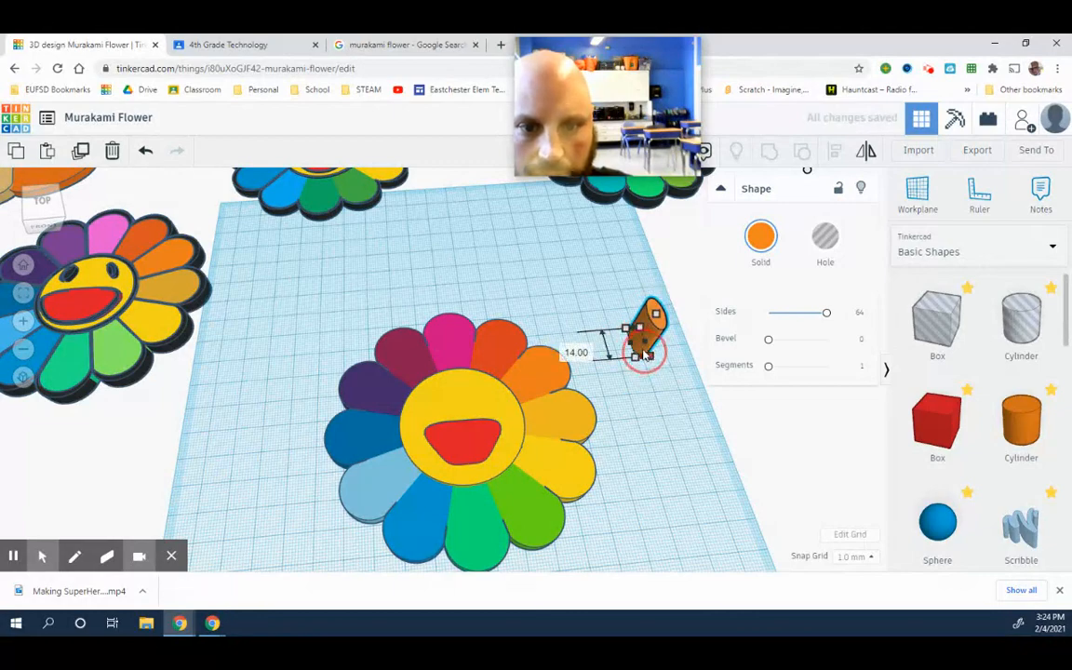
right_drag(641, 343, 641, 423)
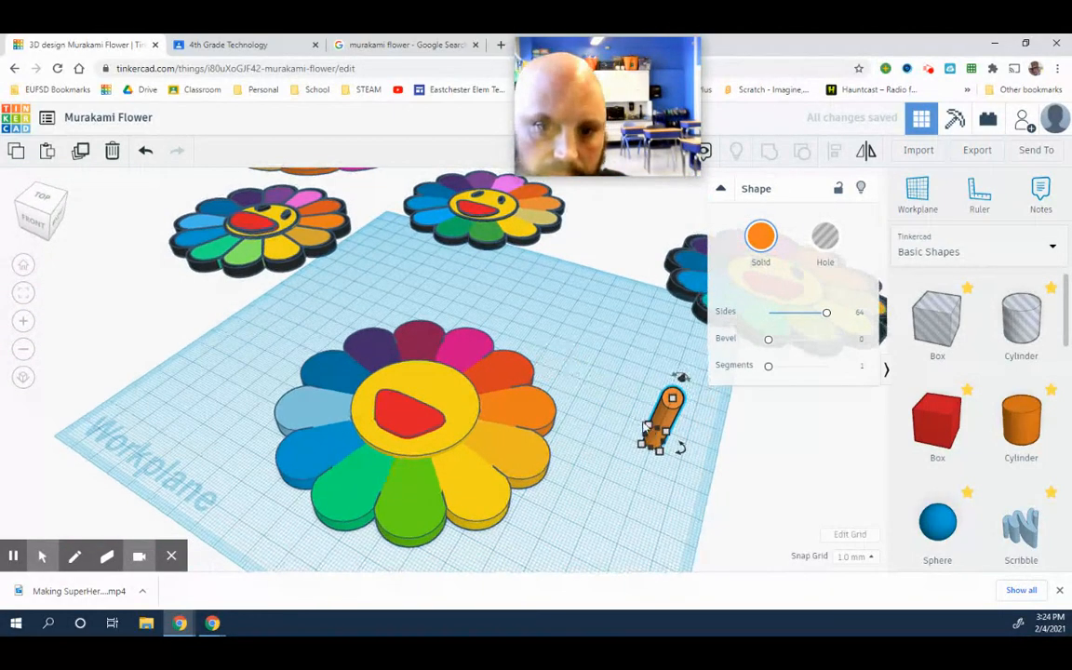
drag(662, 444, 655, 445)
click(628, 454)
right_drag(621, 453, 672, 406)
click(663, 411)
drag(676, 438, 678, 430)
- Color the small oval eye cylinder beside the flower preset black
click(651, 461)
right_drag(652, 461, 657, 351)
click(657, 351)
click(760, 237)
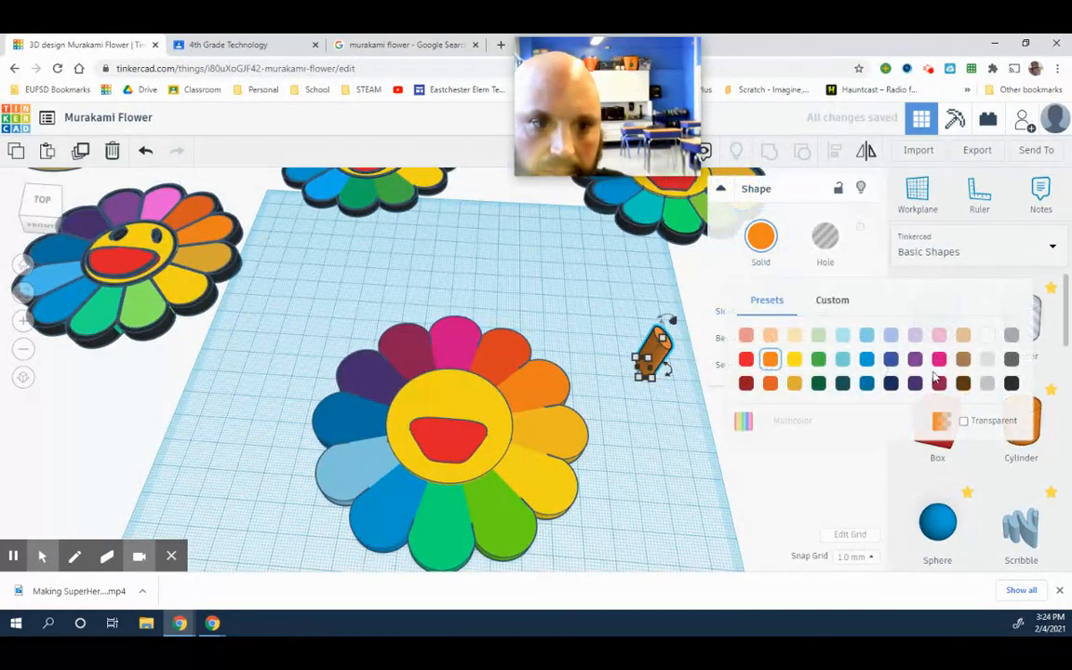
click(1010, 383)
- Move the black oval eye onto the yellow center disc, just above the right end of the red mouth
click(638, 456)
right_drag(638, 456, 653, 336)
drag(651, 340, 467, 365)
right_drag(641, 415, 676, 469)
drag(488, 380, 488, 391)
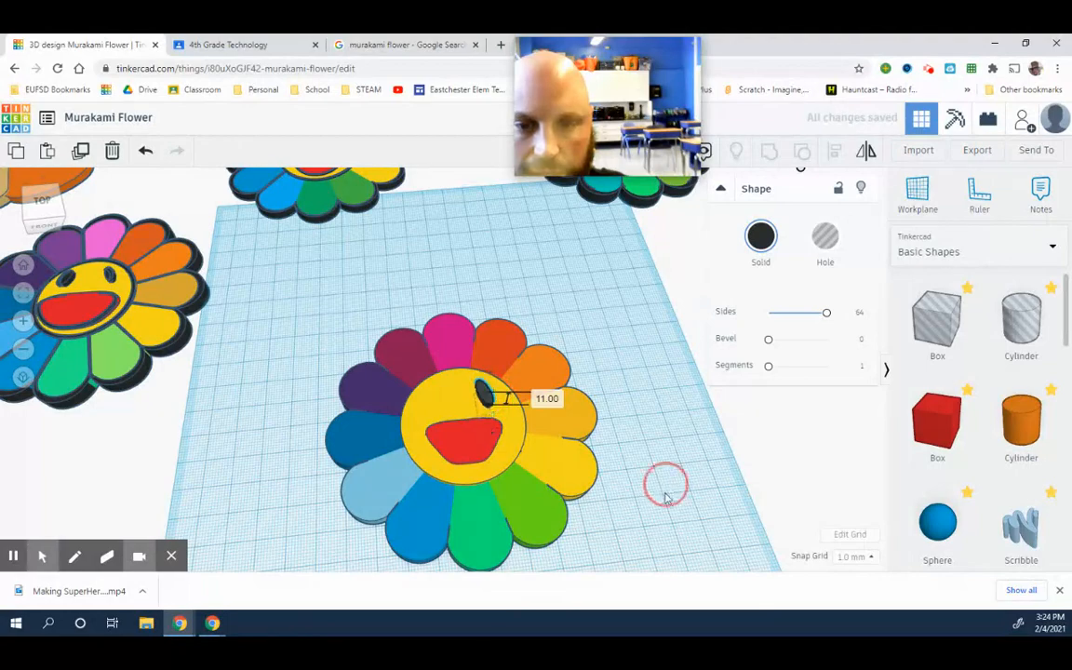
right_drag(666, 490, 639, 491)
click(640, 490)
drag(493, 412, 482, 408)
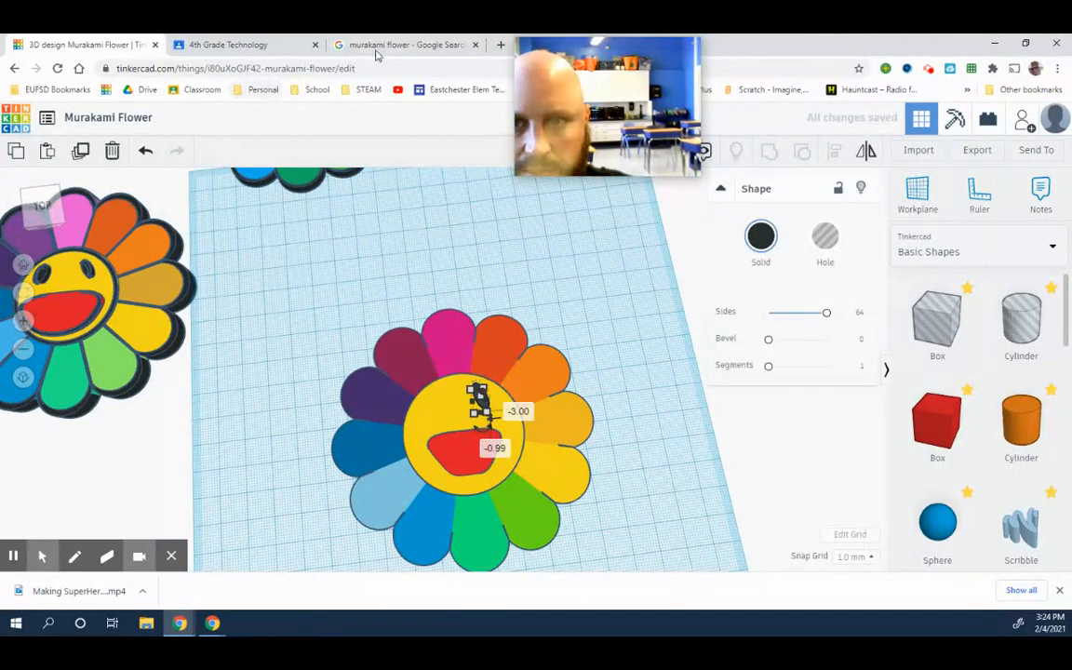
- Check the reference images of the flower and lower the black eye's height to 8 mm
click(394, 46)
click(131, 48)
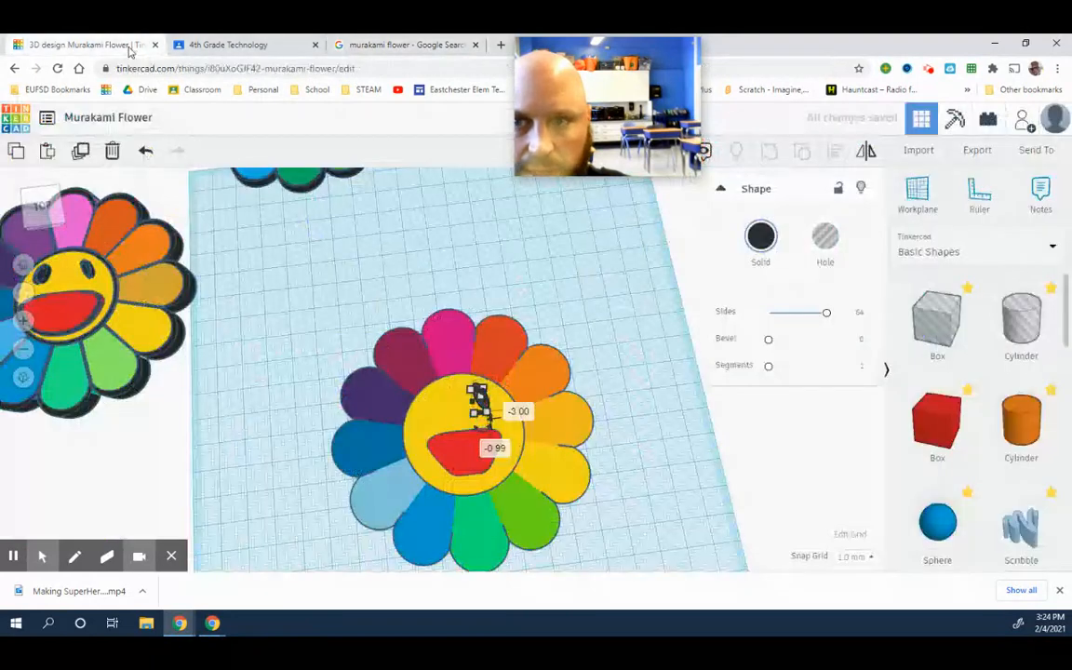
click(572, 352)
right_drag(582, 420, 512, 372)
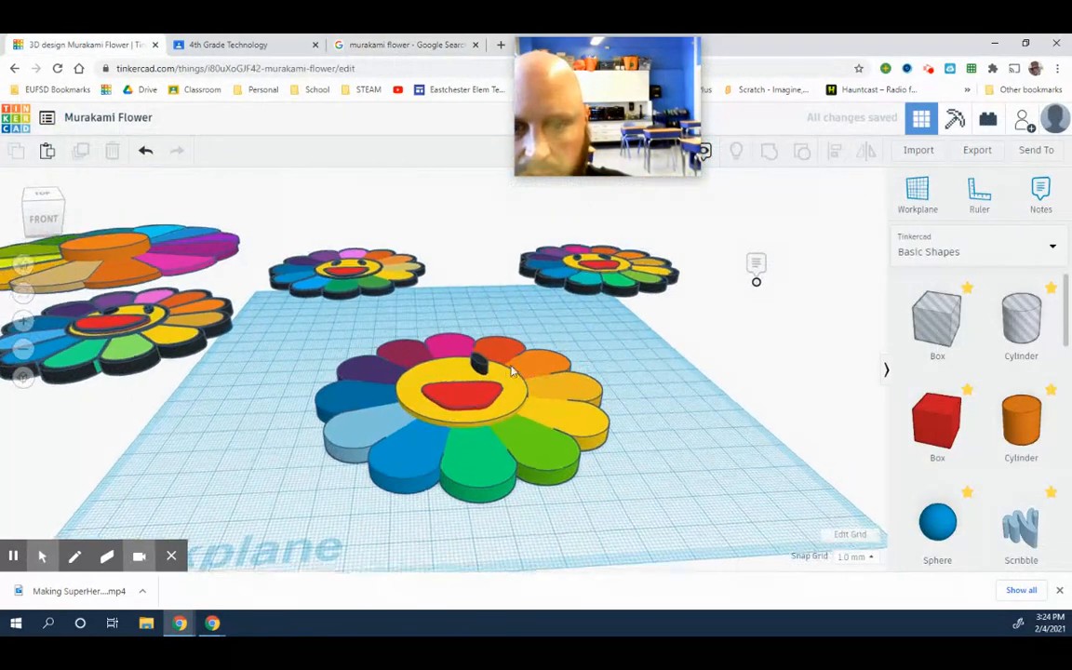
click(478, 362)
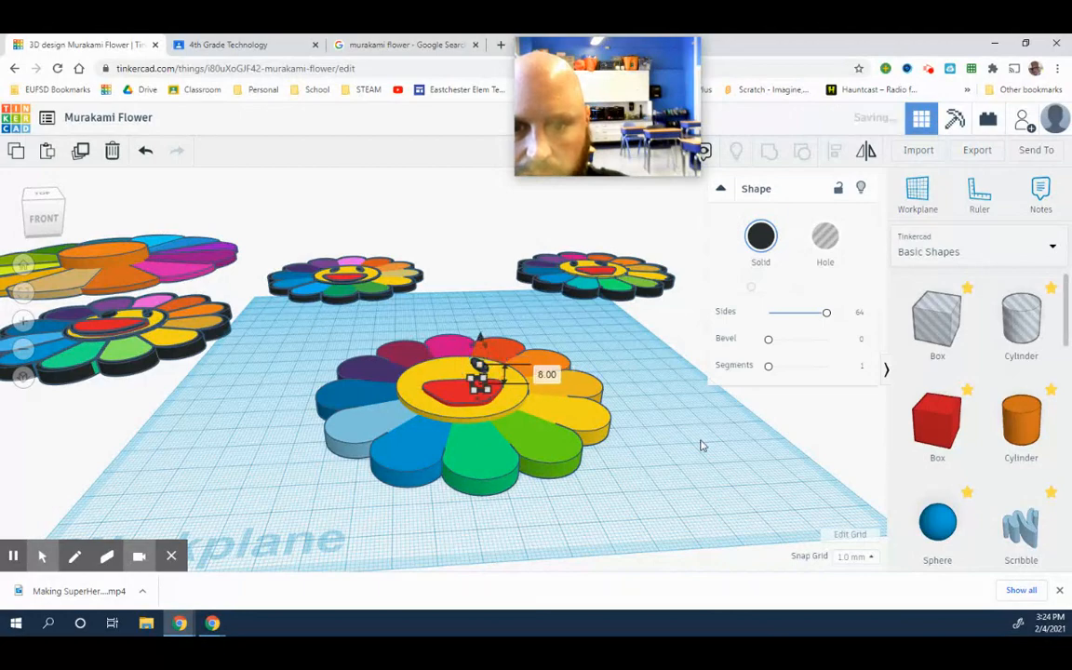
- Shift the black eye slightly up and to the right on the yellow disc to fine-tune its position above the mouth
click(670, 422)
right_drag(670, 422, 519, 389)
click(495, 389)
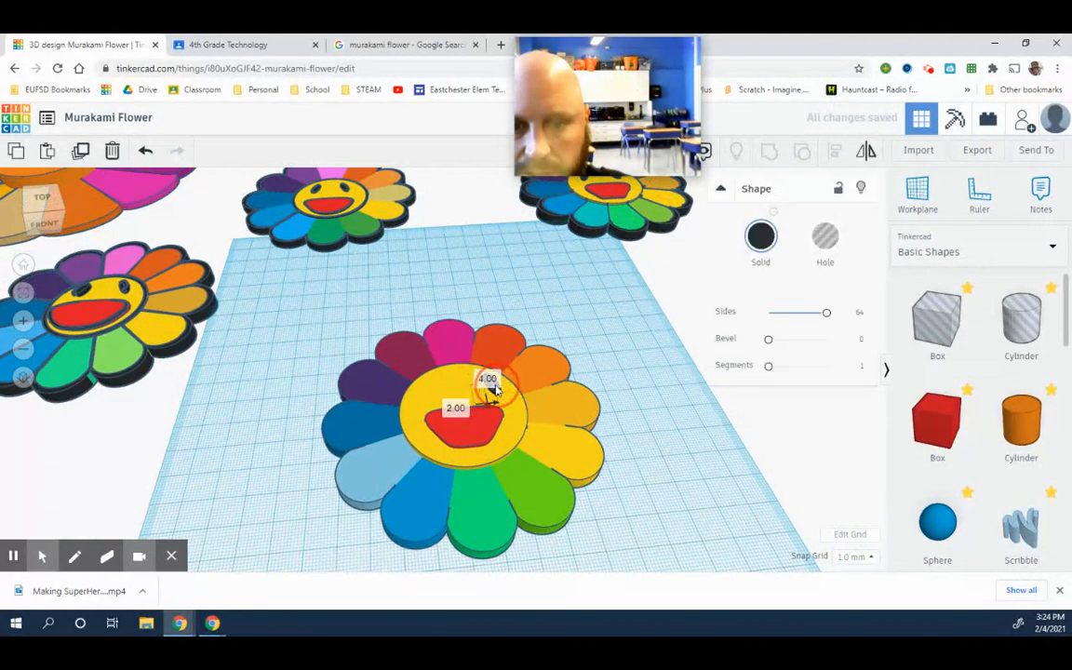
click(665, 449)
right_drag(665, 450, 478, 395)
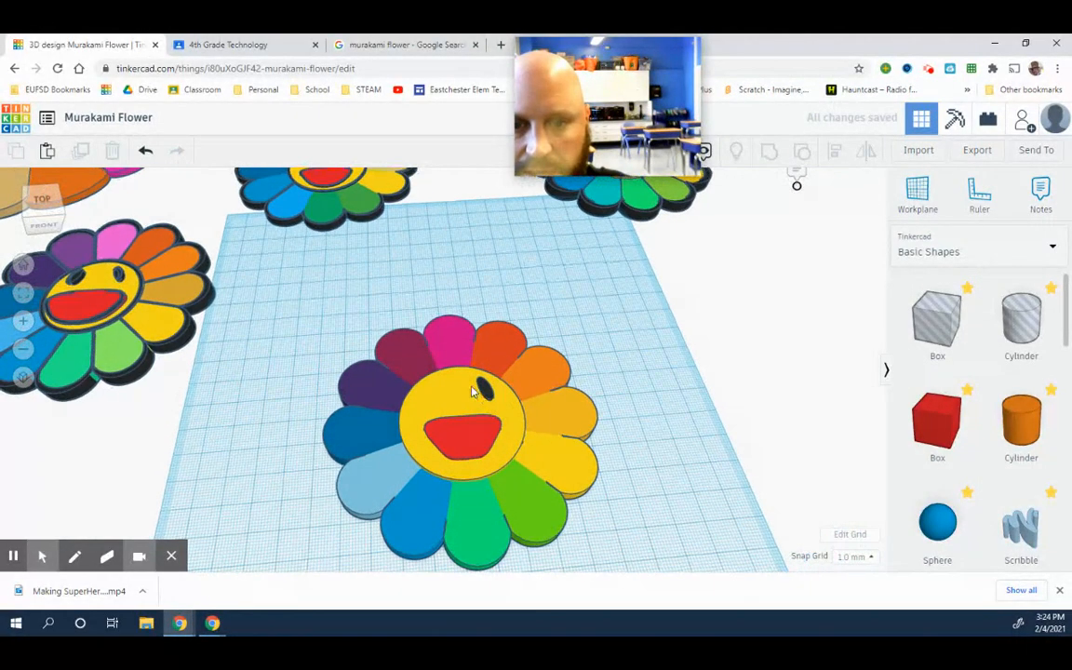
- Duplicate the black eye in place and mirror the copy left to right so it tilts the opposite way
click(486, 393)
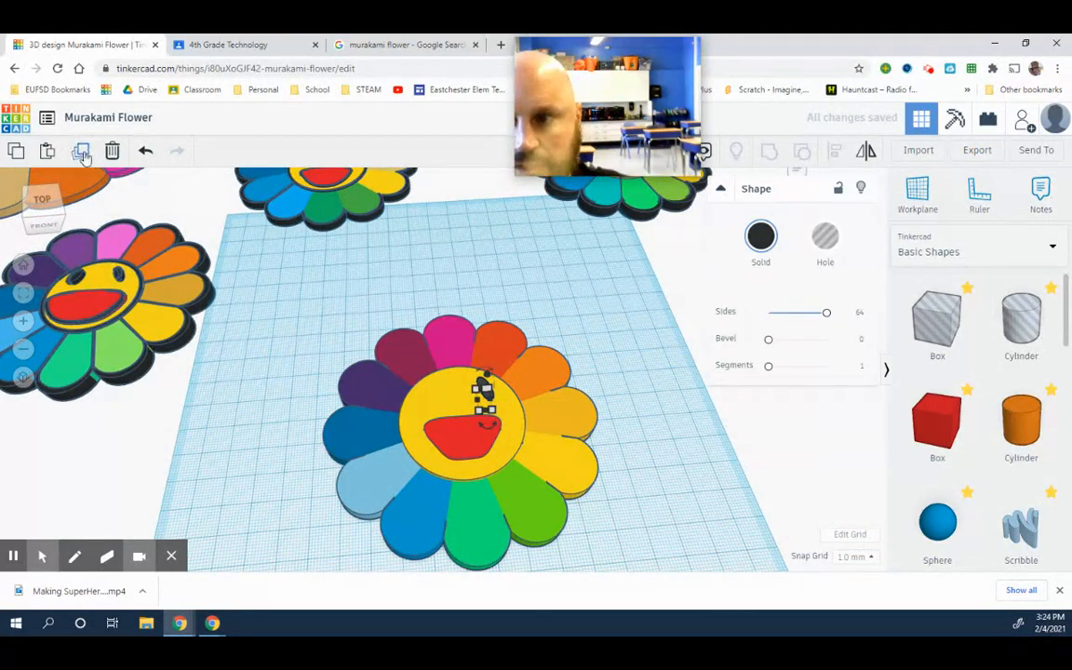
click(865, 151)
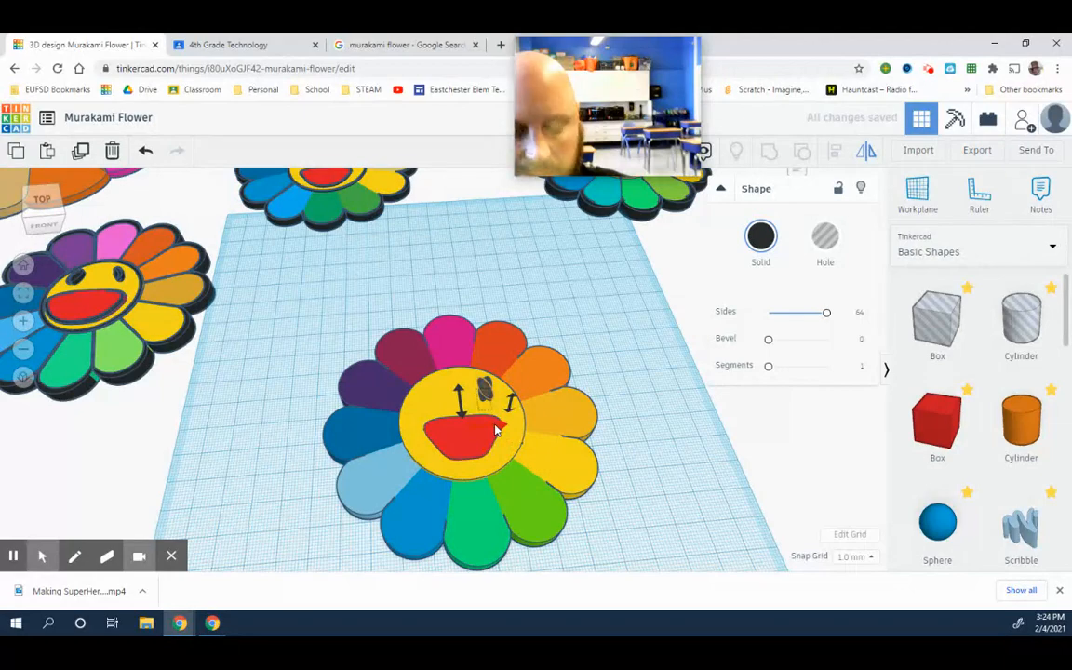
key(ctrl+d)
- Move the mirrored eye copy straight left, to above the left end of the mouth
key(Left)
key(Left)
key(Left)
key(Left)
key(Left)
key(Left)
key(Left)
key(Left)
key(Left)
key(Left)
key(Left)
key(Left)
key(Left)
key(Left)
key(Left)
key(Left)
key(Left)
key(Left)
key(Left)
key(Left)
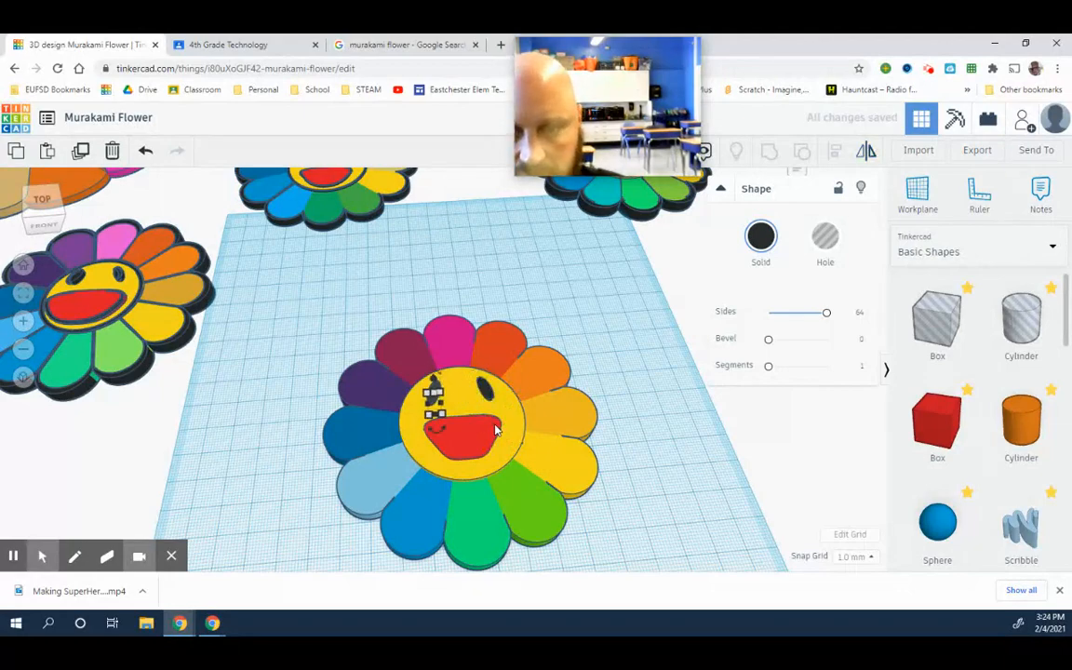
click(659, 358)
right_drag(629, 349, 701, 148)
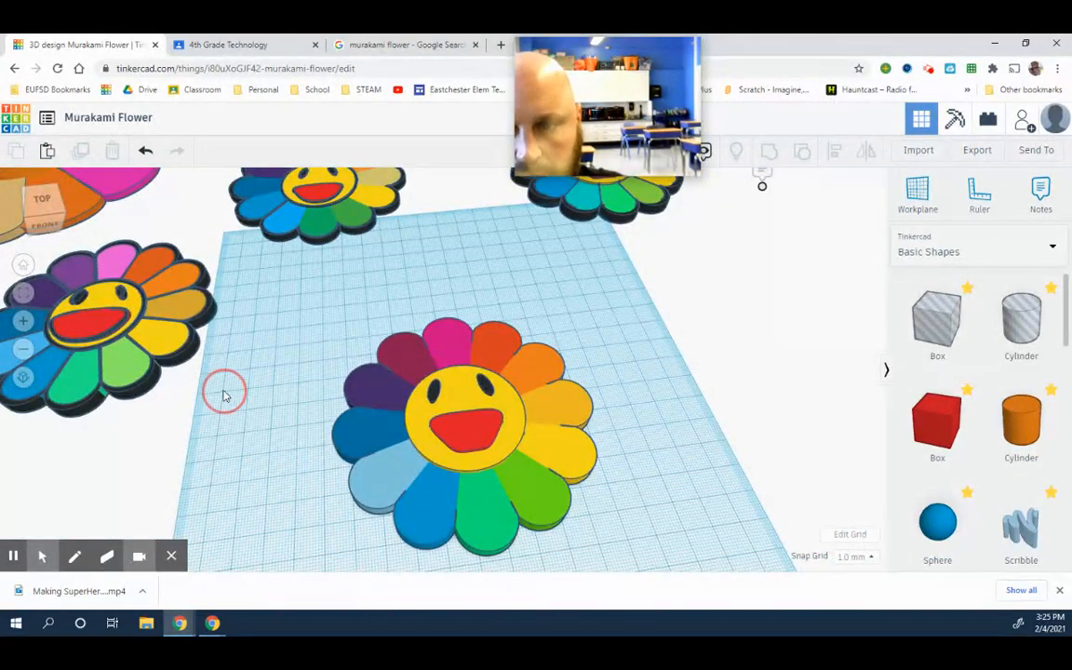
- Select all parts of the flower, including petals, disc, mouth and eyes, and group them into one object
drag(298, 328, 641, 572)
click(770, 155)
click(675, 479)
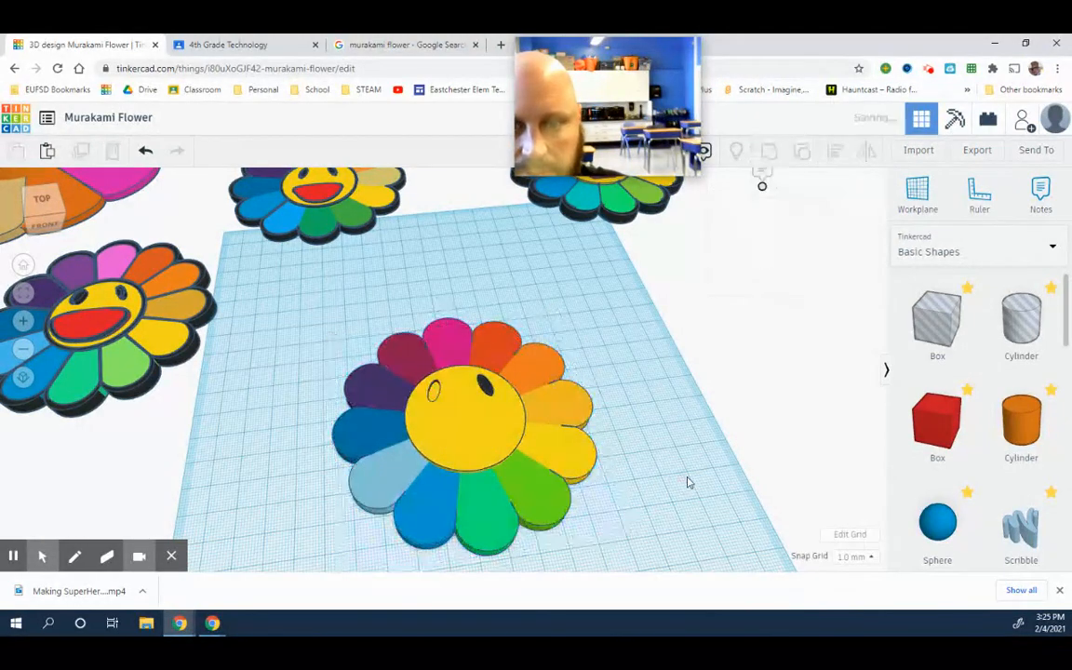
right_drag(701, 509, 671, 467)
right_drag(673, 391, 670, 453)
right_drag(592, 448, 639, 422)
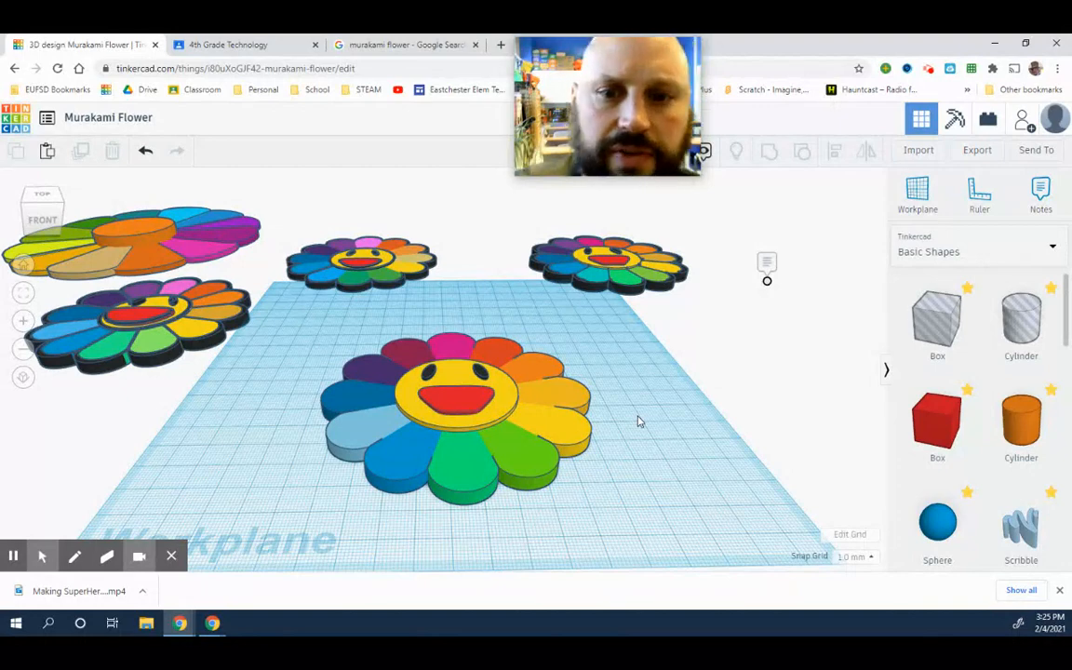